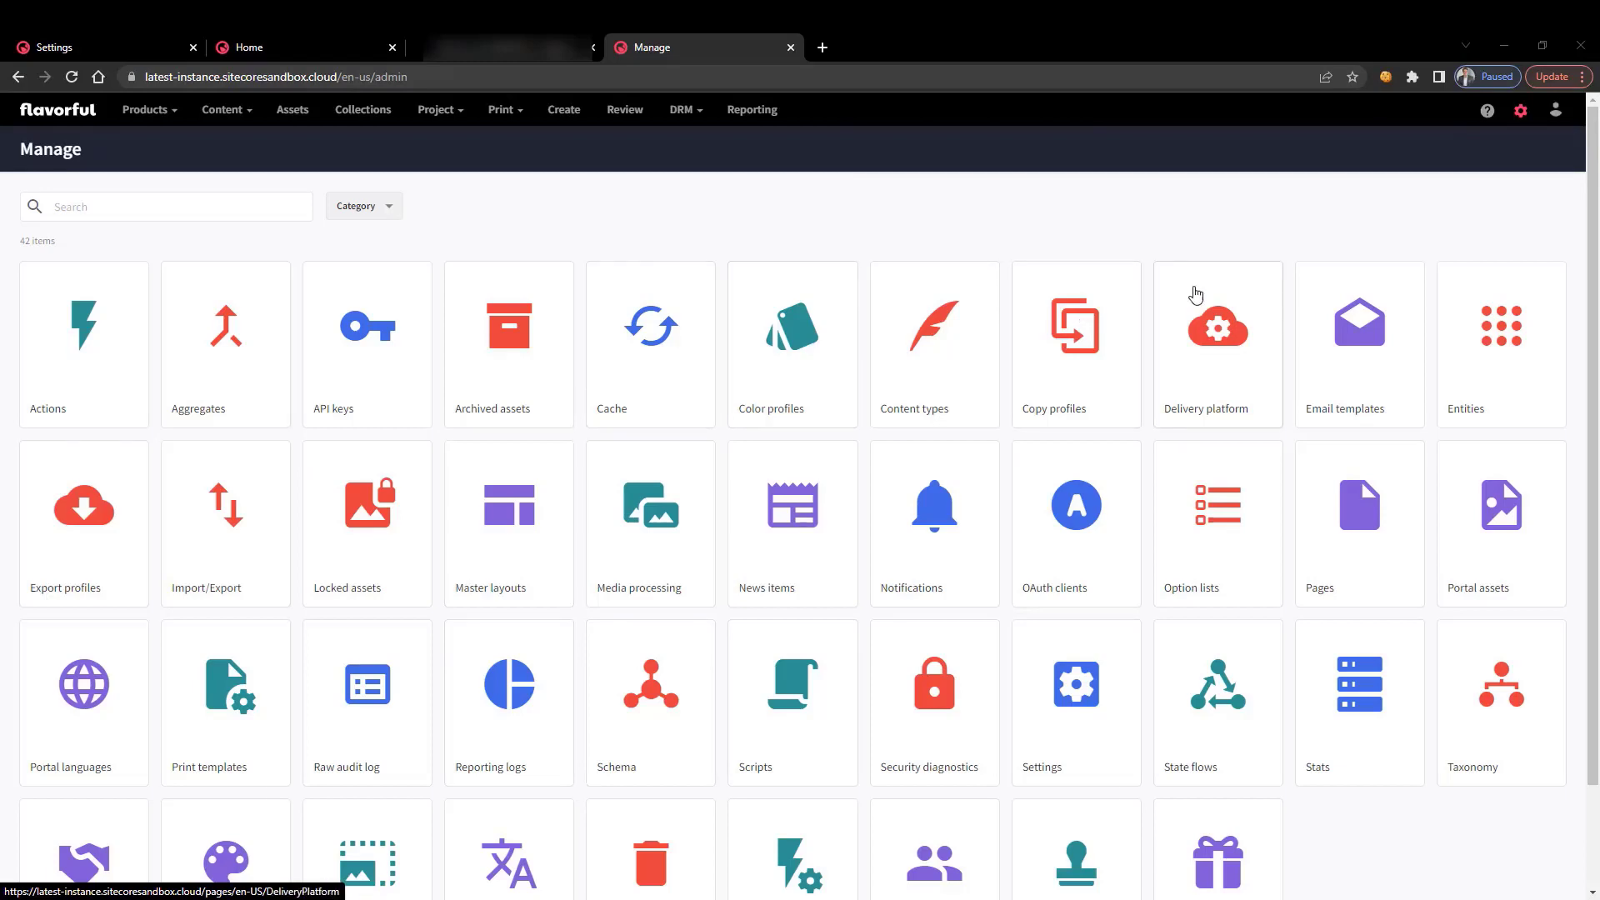
- Scroll down the Manage page's tile grid to bring Settings into view
scroll(1200, 304, down, 2)
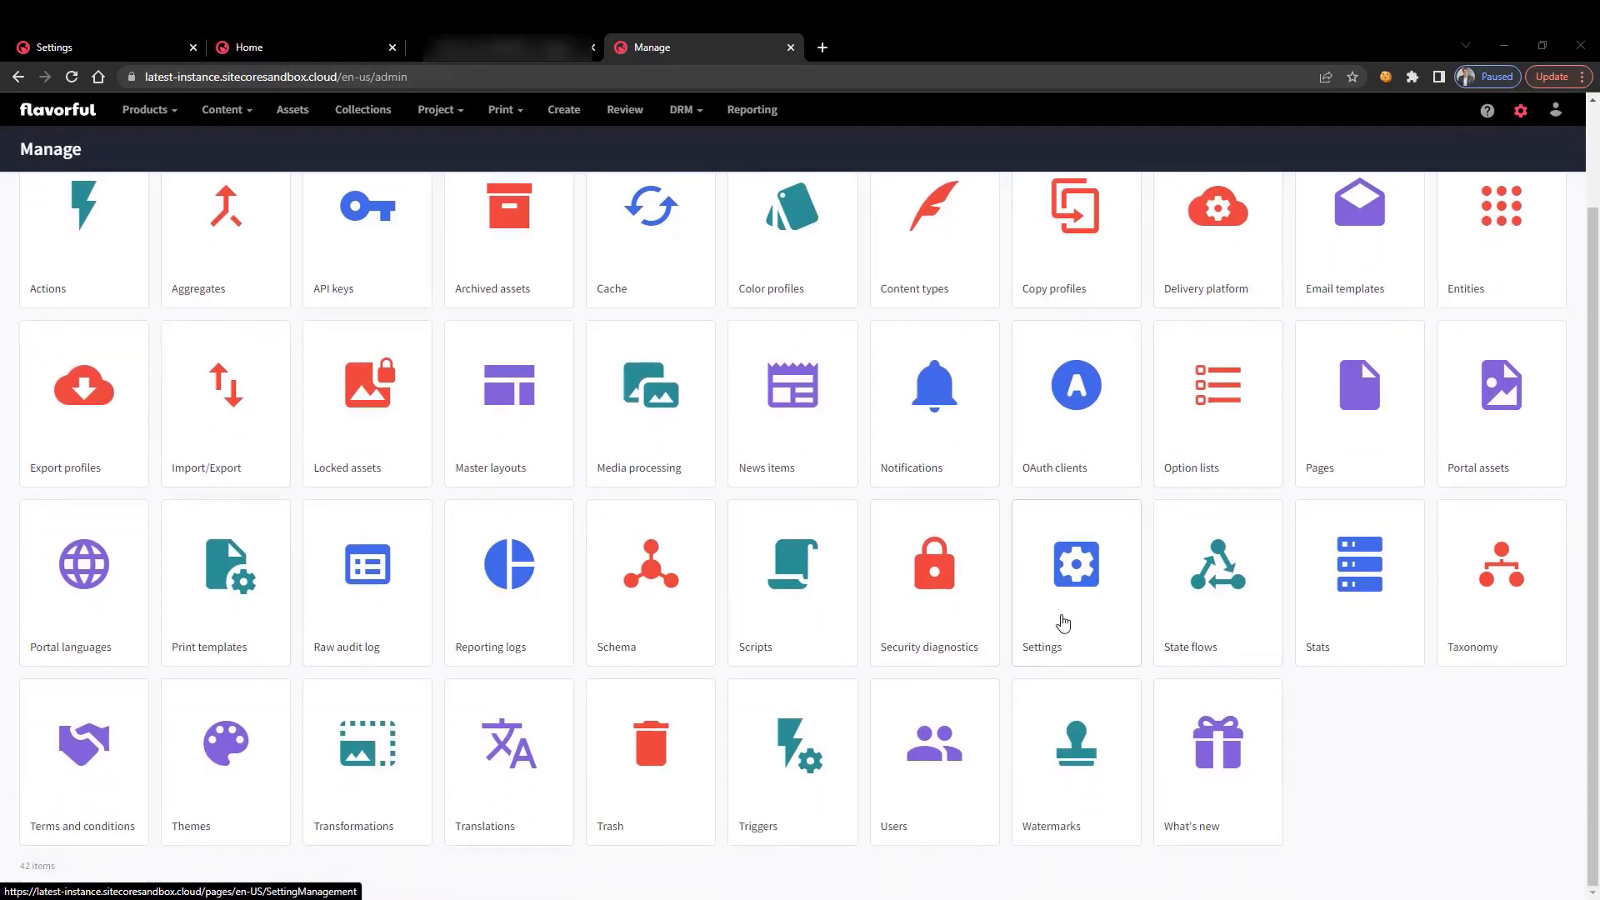
- Search settings for 'au', open the Authentication JSON and select ExternalAuthenticationProviders
click(1063, 624)
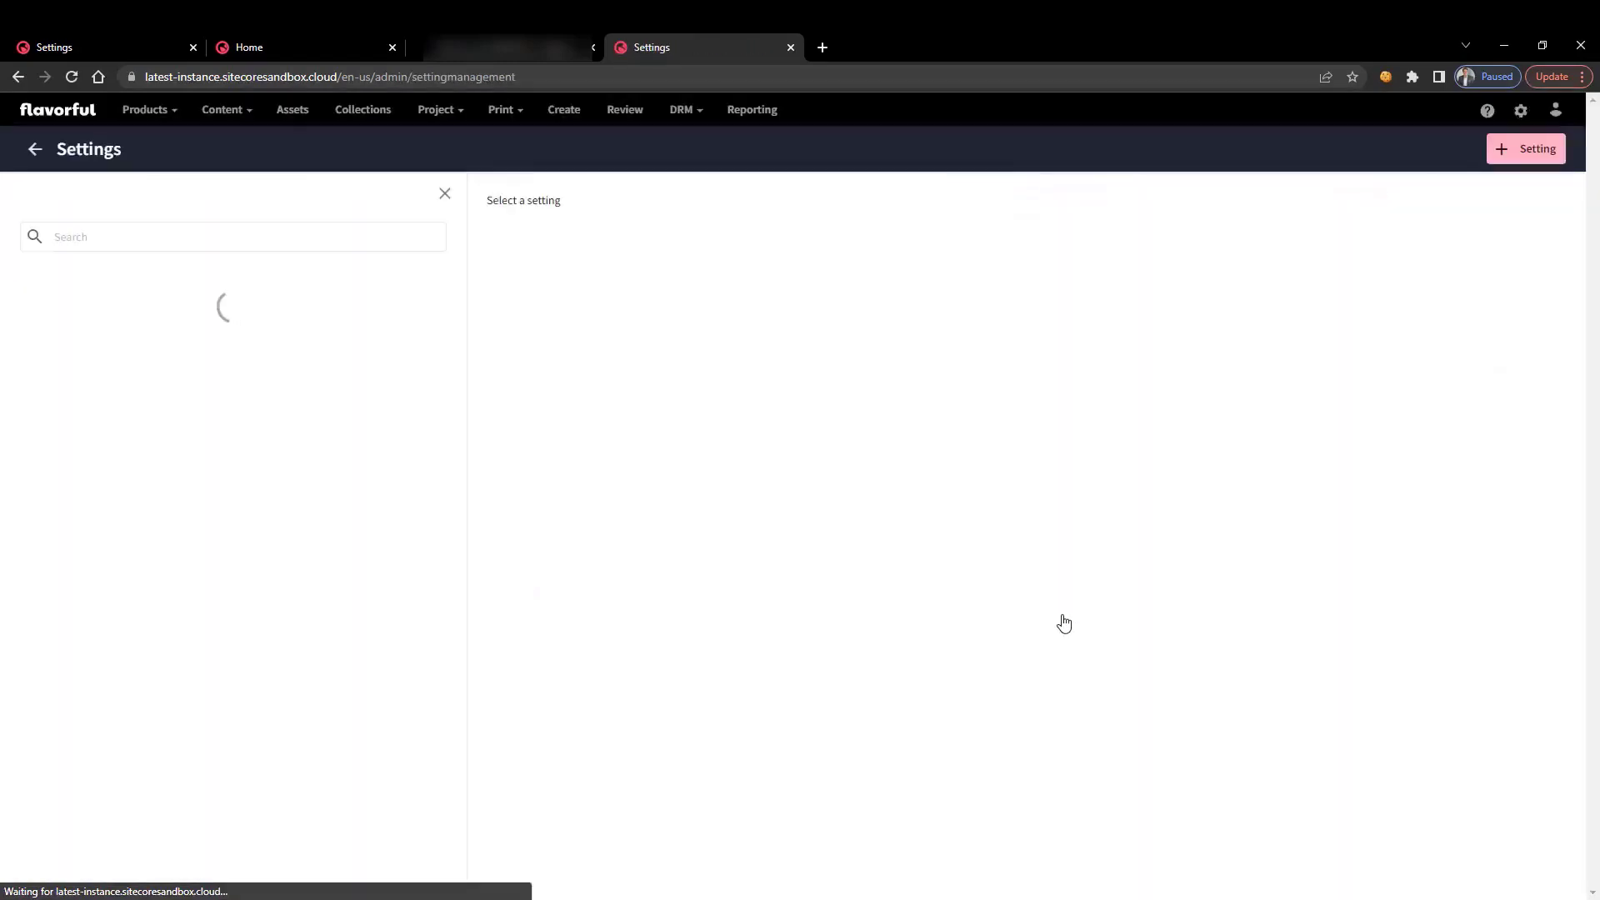
click(355, 234)
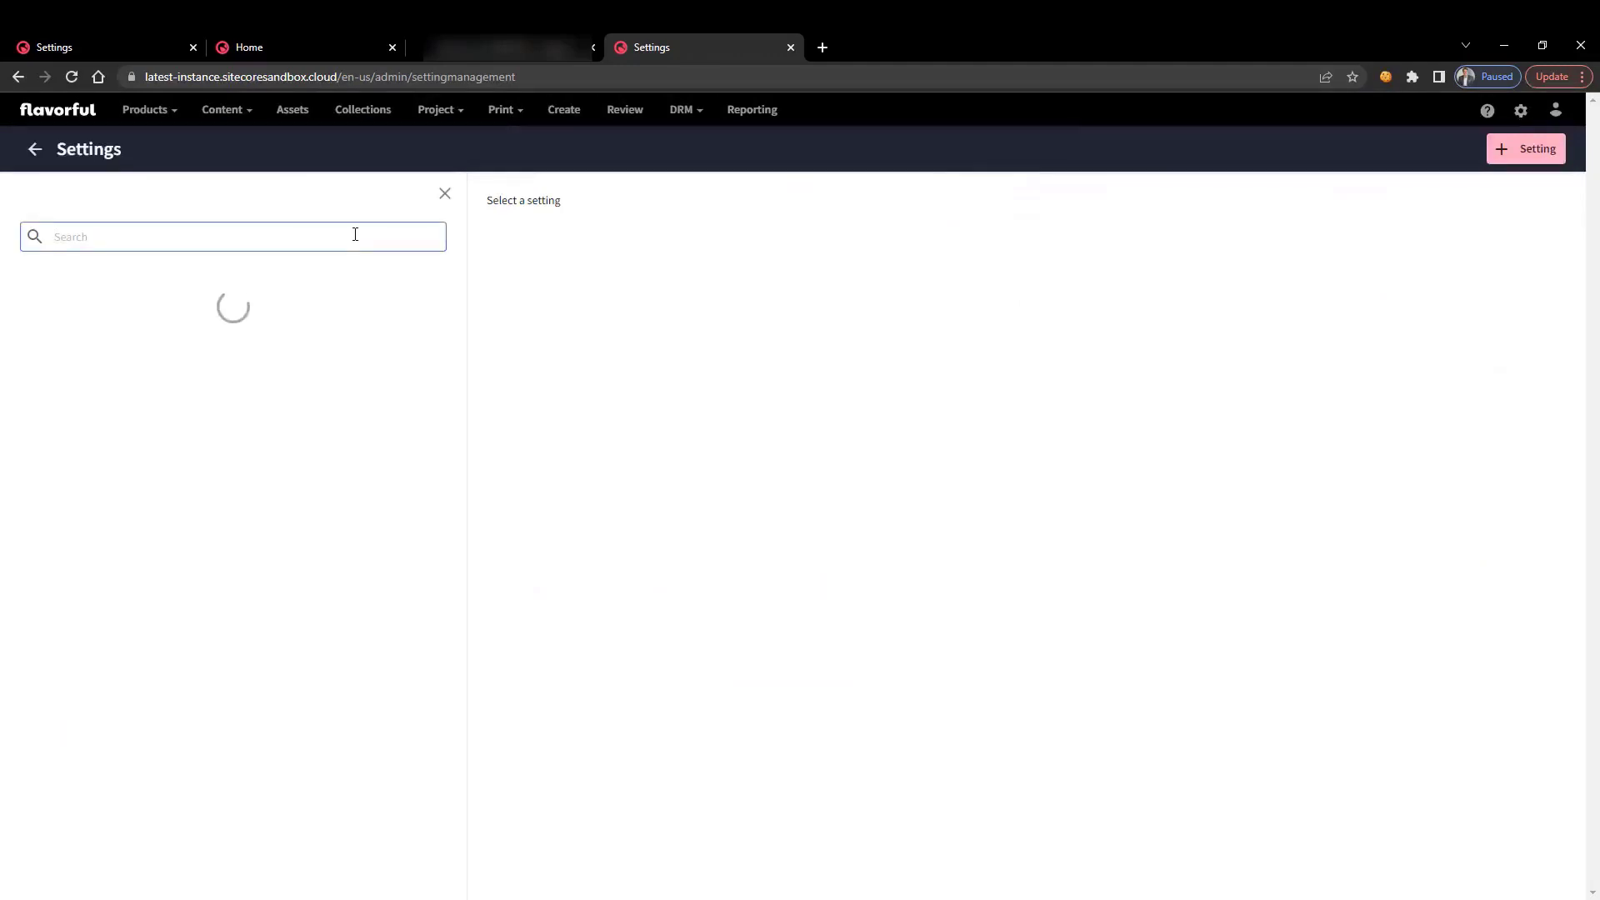
text(au)
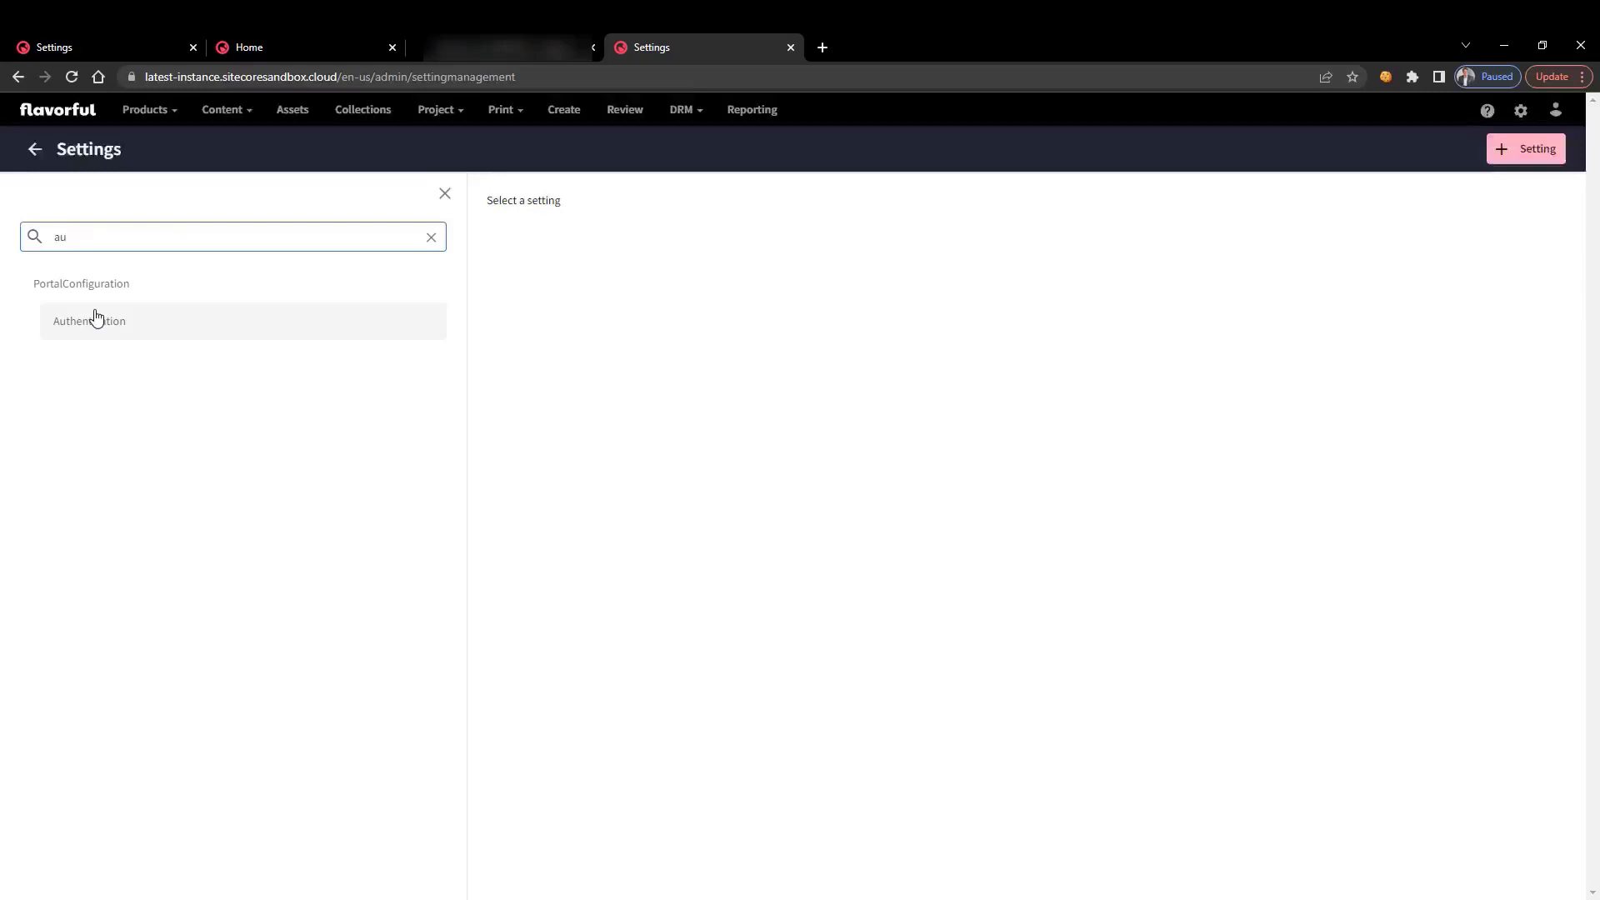
click(95, 317)
scroll(954, 412, down, 3)
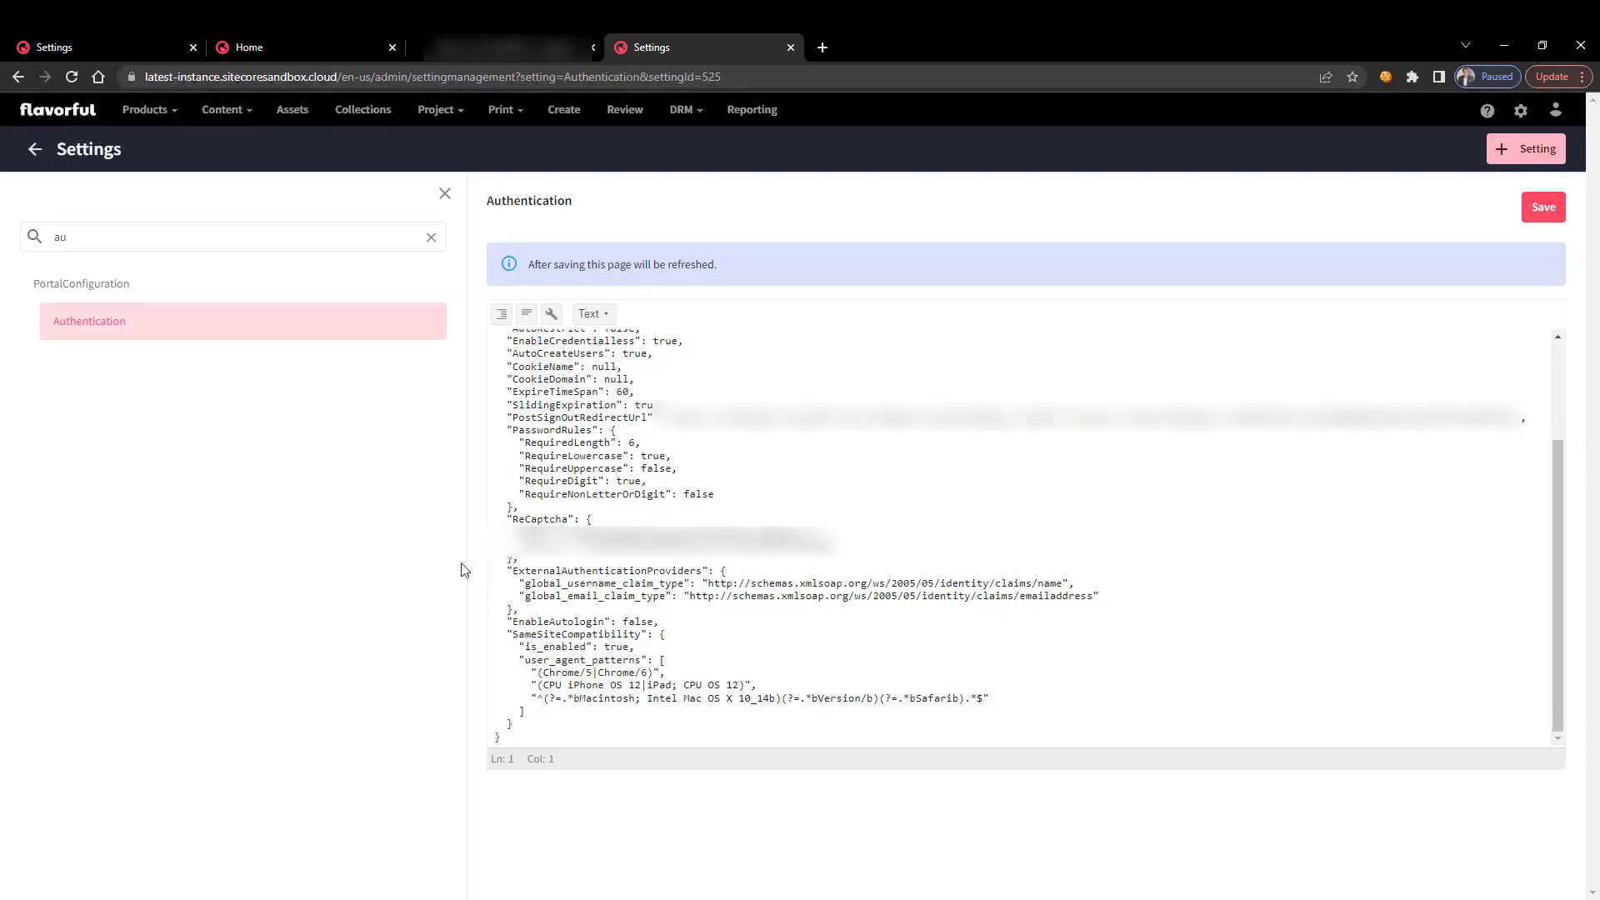
double_click(575, 570)
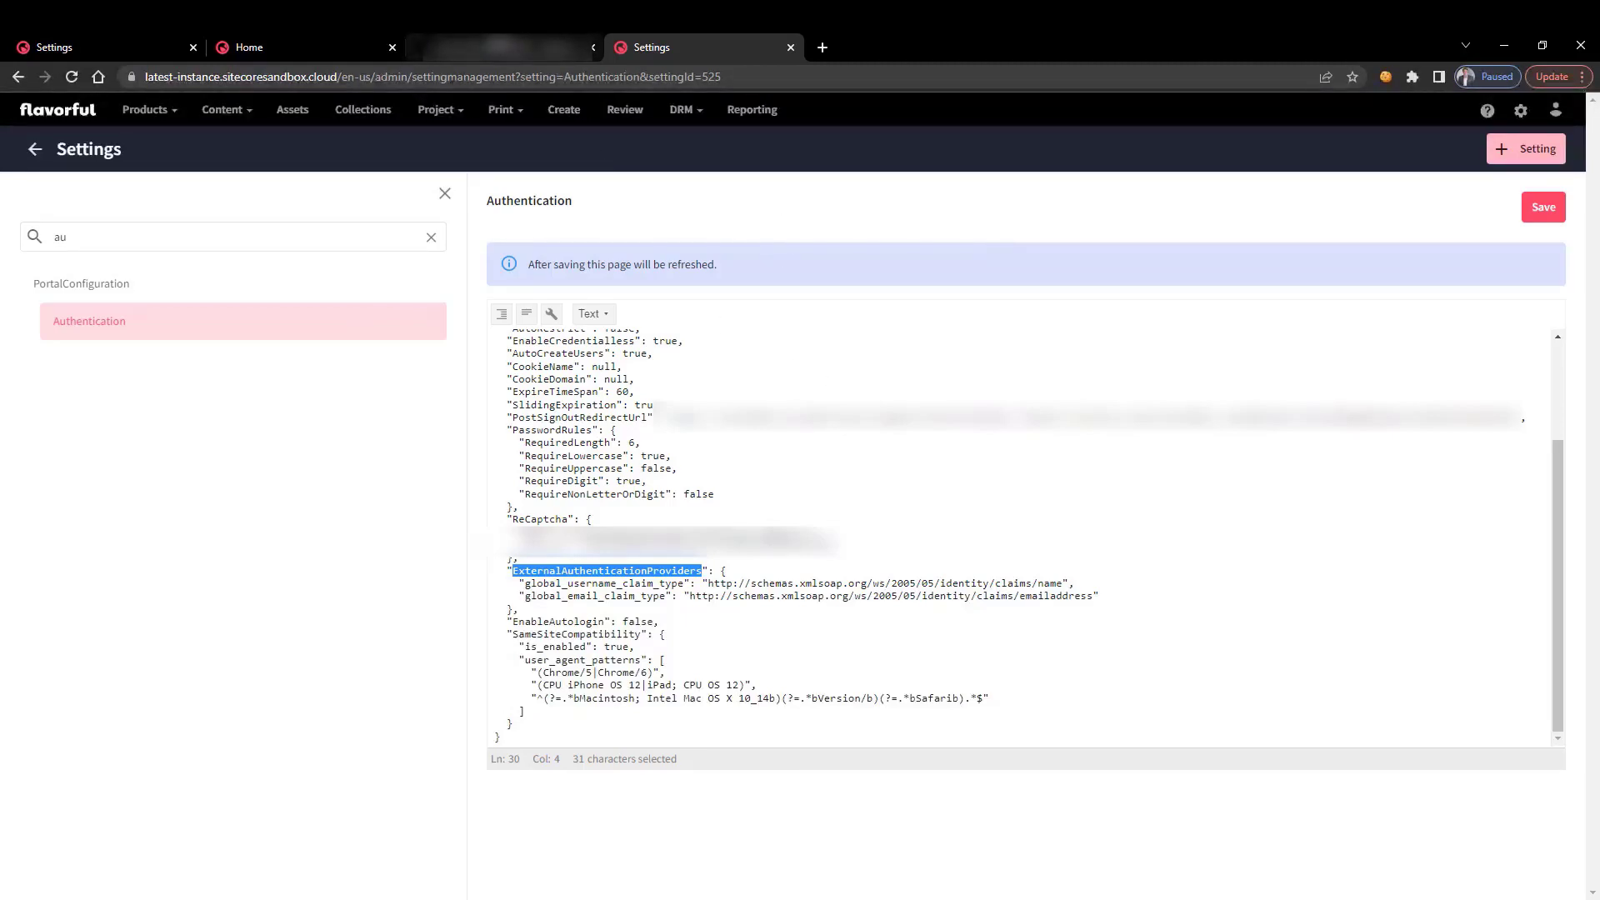
- Copy the Content Hub instance's base URL from the address bar and switch to Okta
click(405, 76)
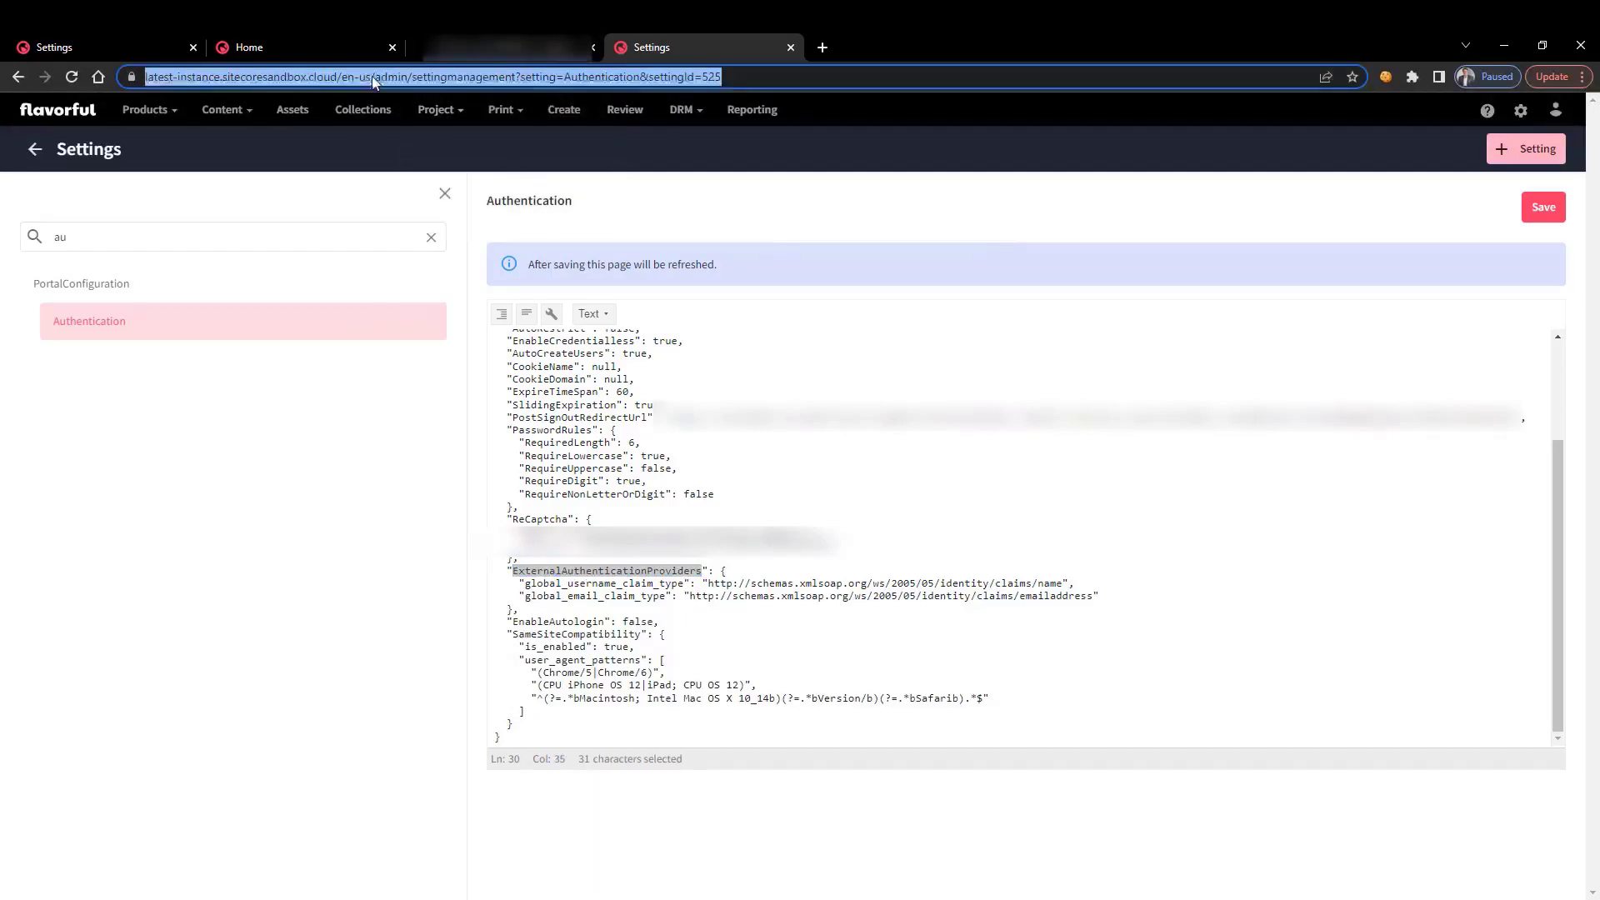
click(405, 76)
drag(375, 75, 148, 75)
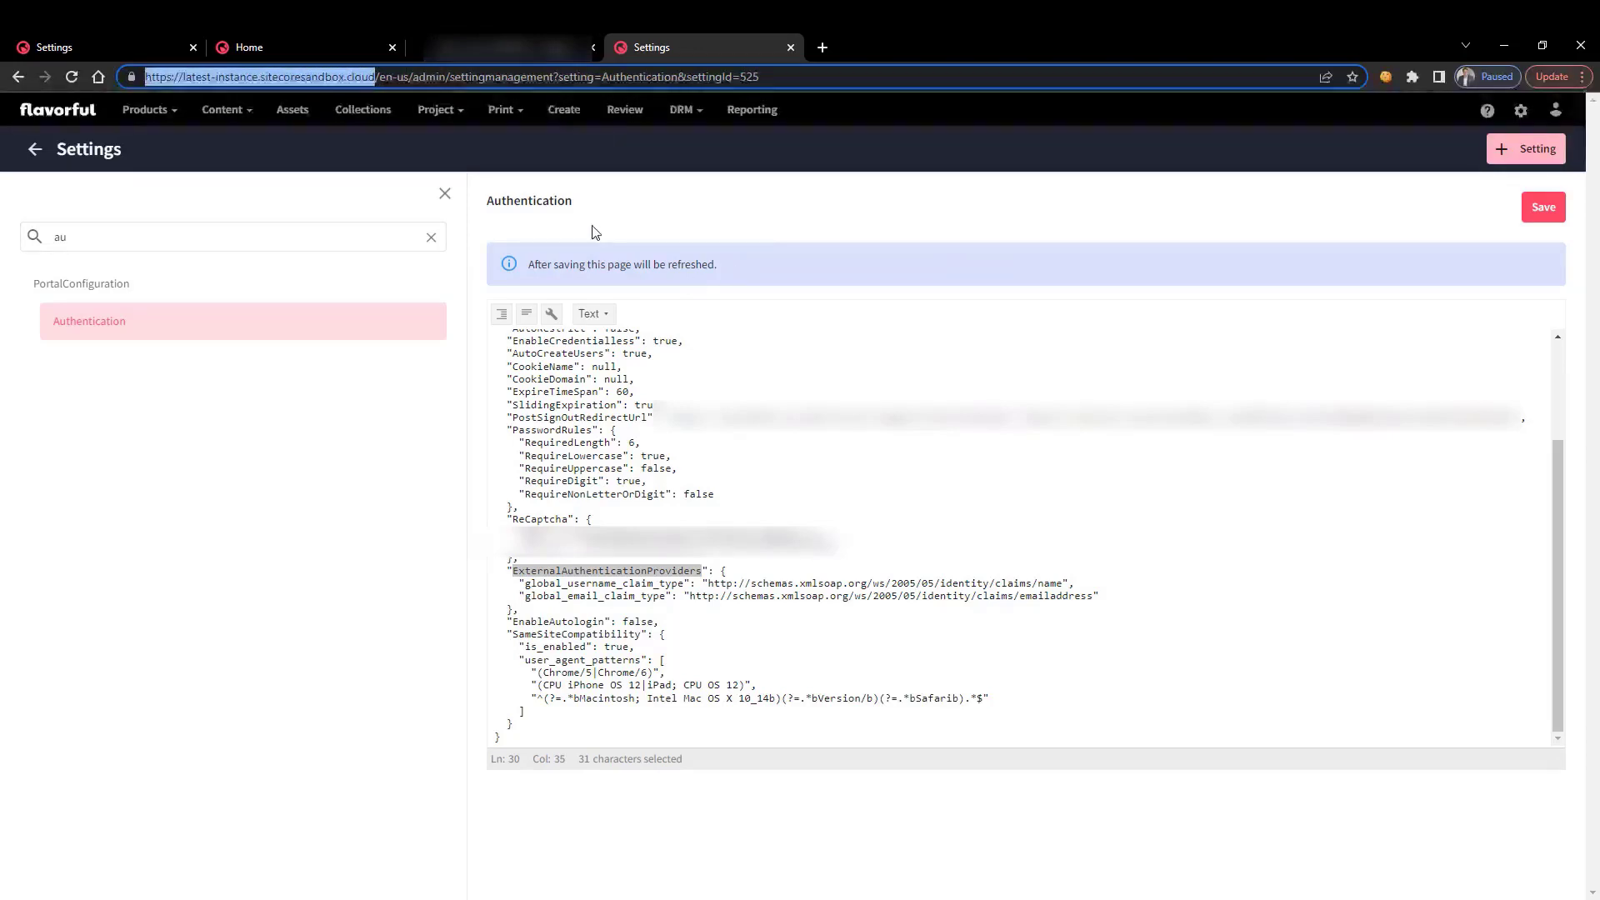
click(504, 47)
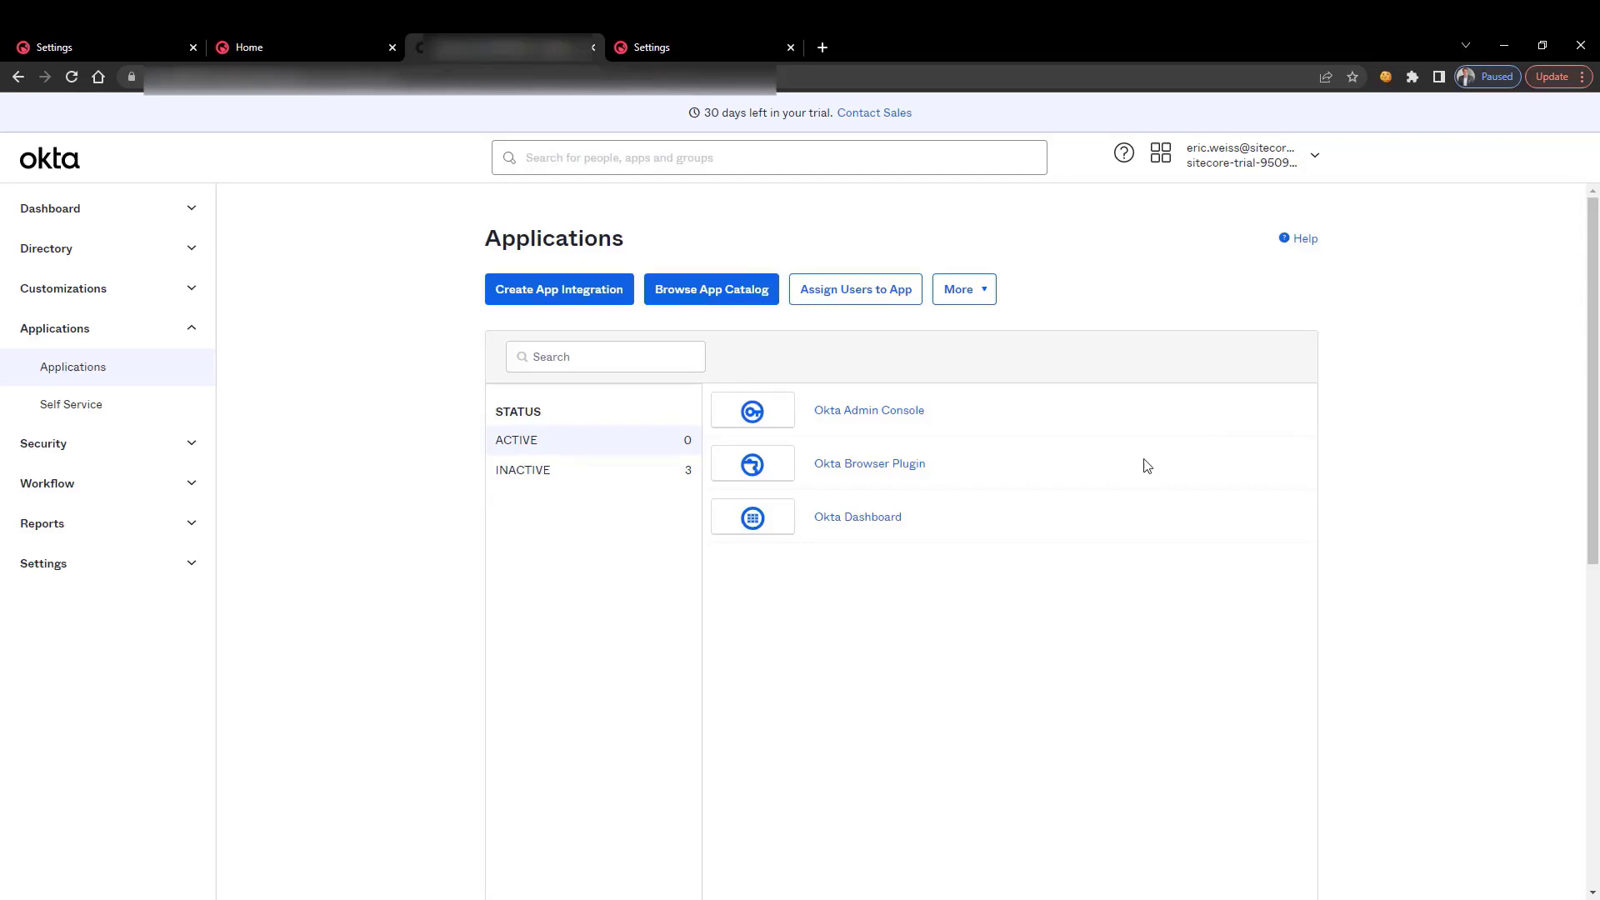
- Create a SAML 2.0 app integration named 'Content Hub' and continue to the SAML settings
click(558, 288)
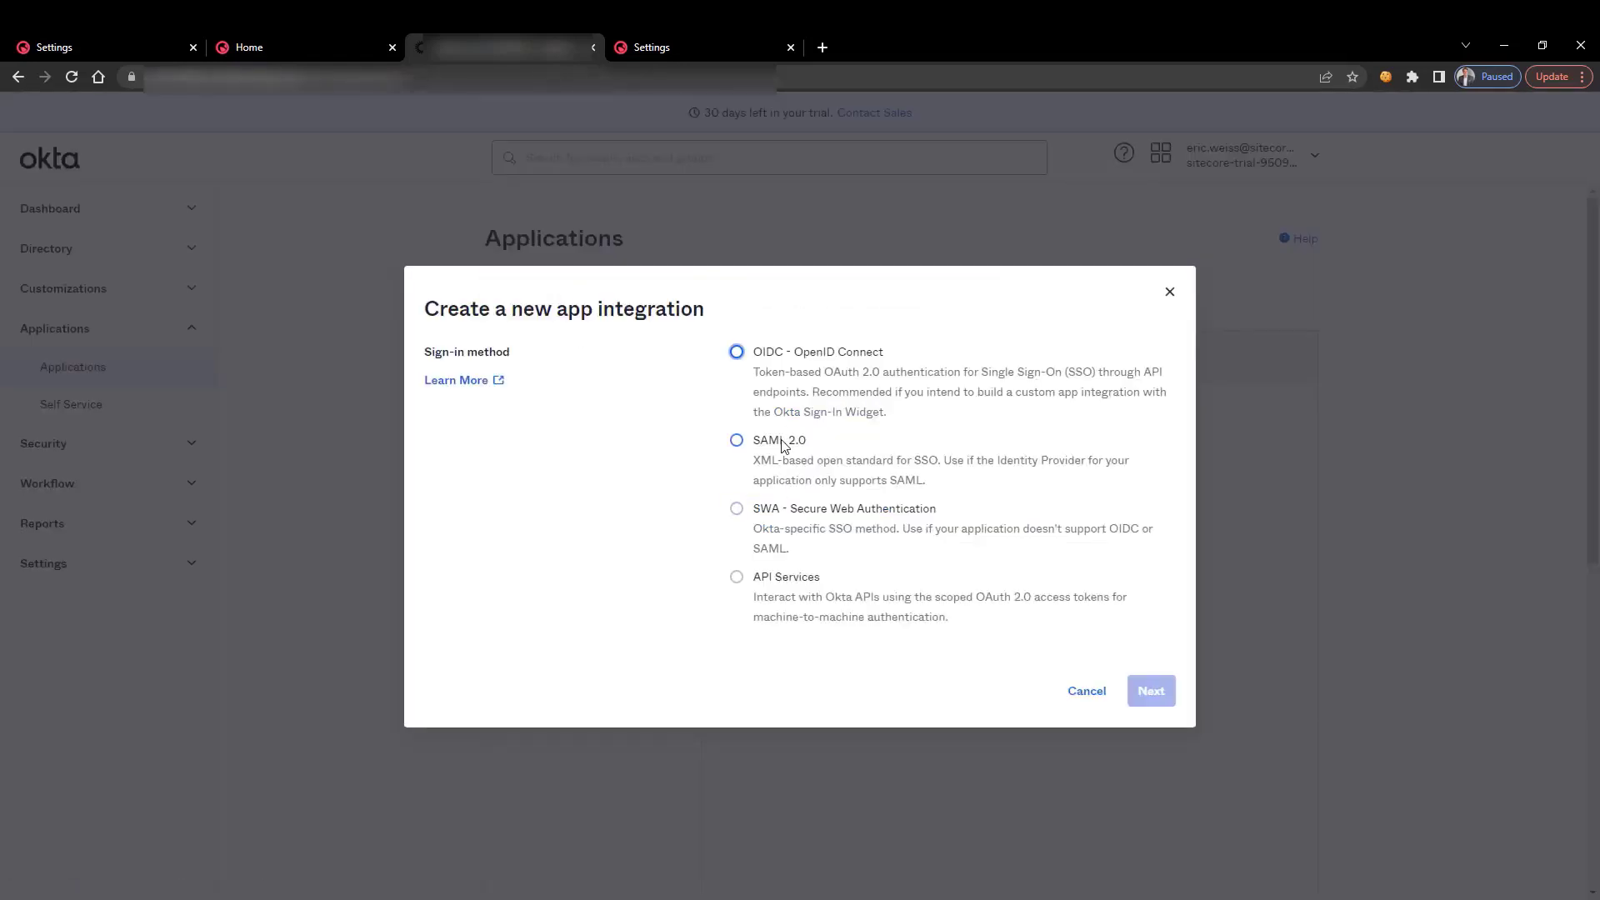
click(781, 441)
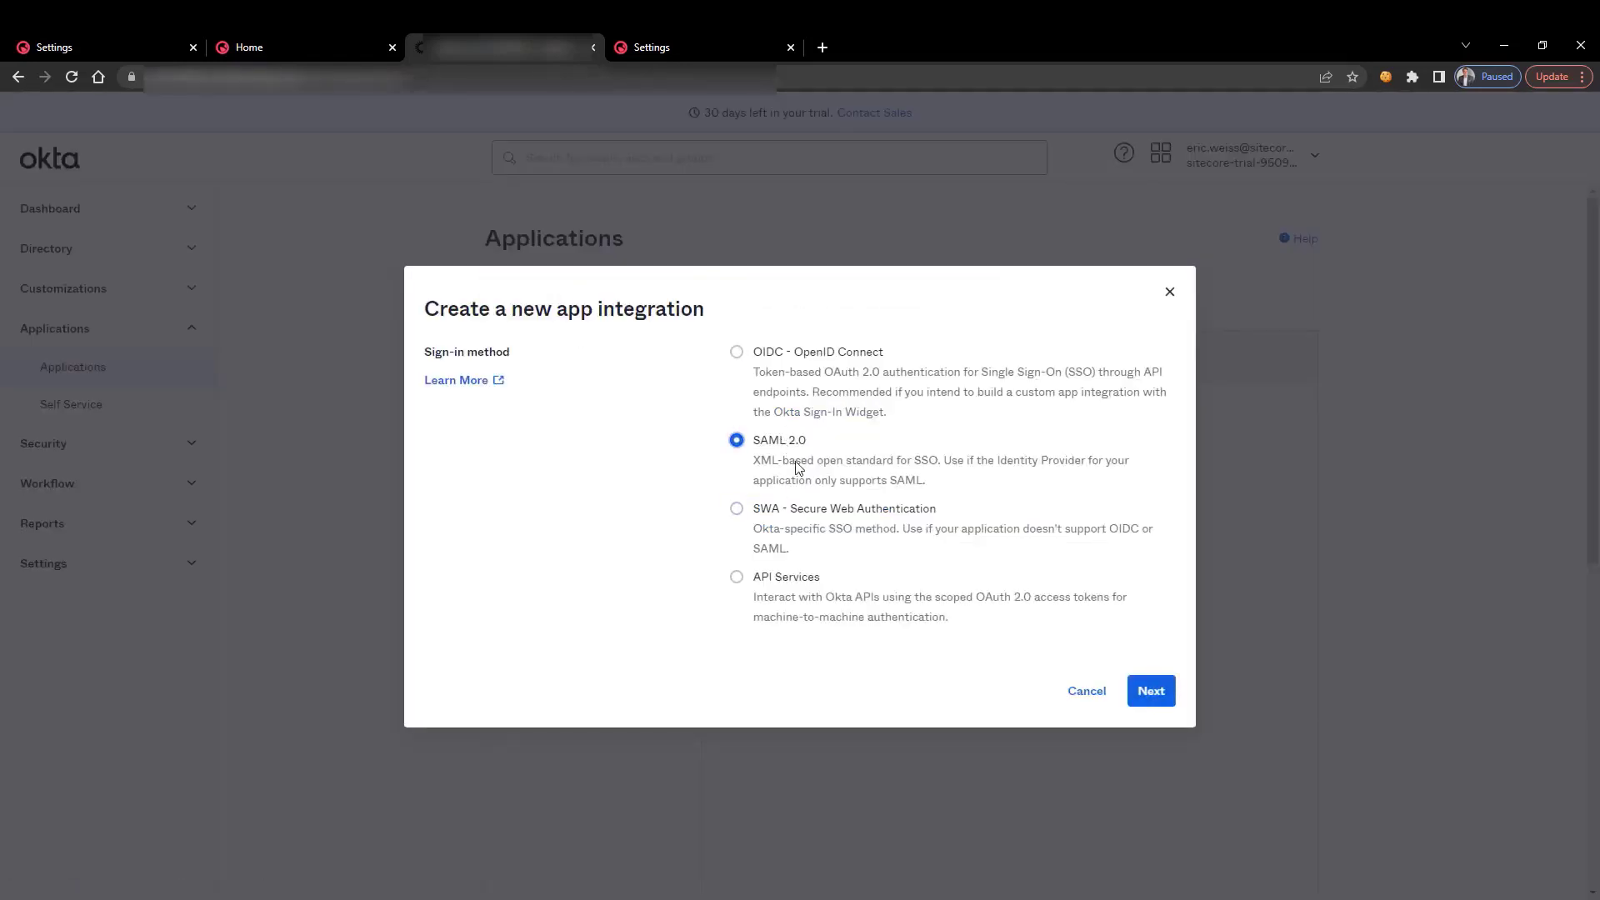
click(1150, 691)
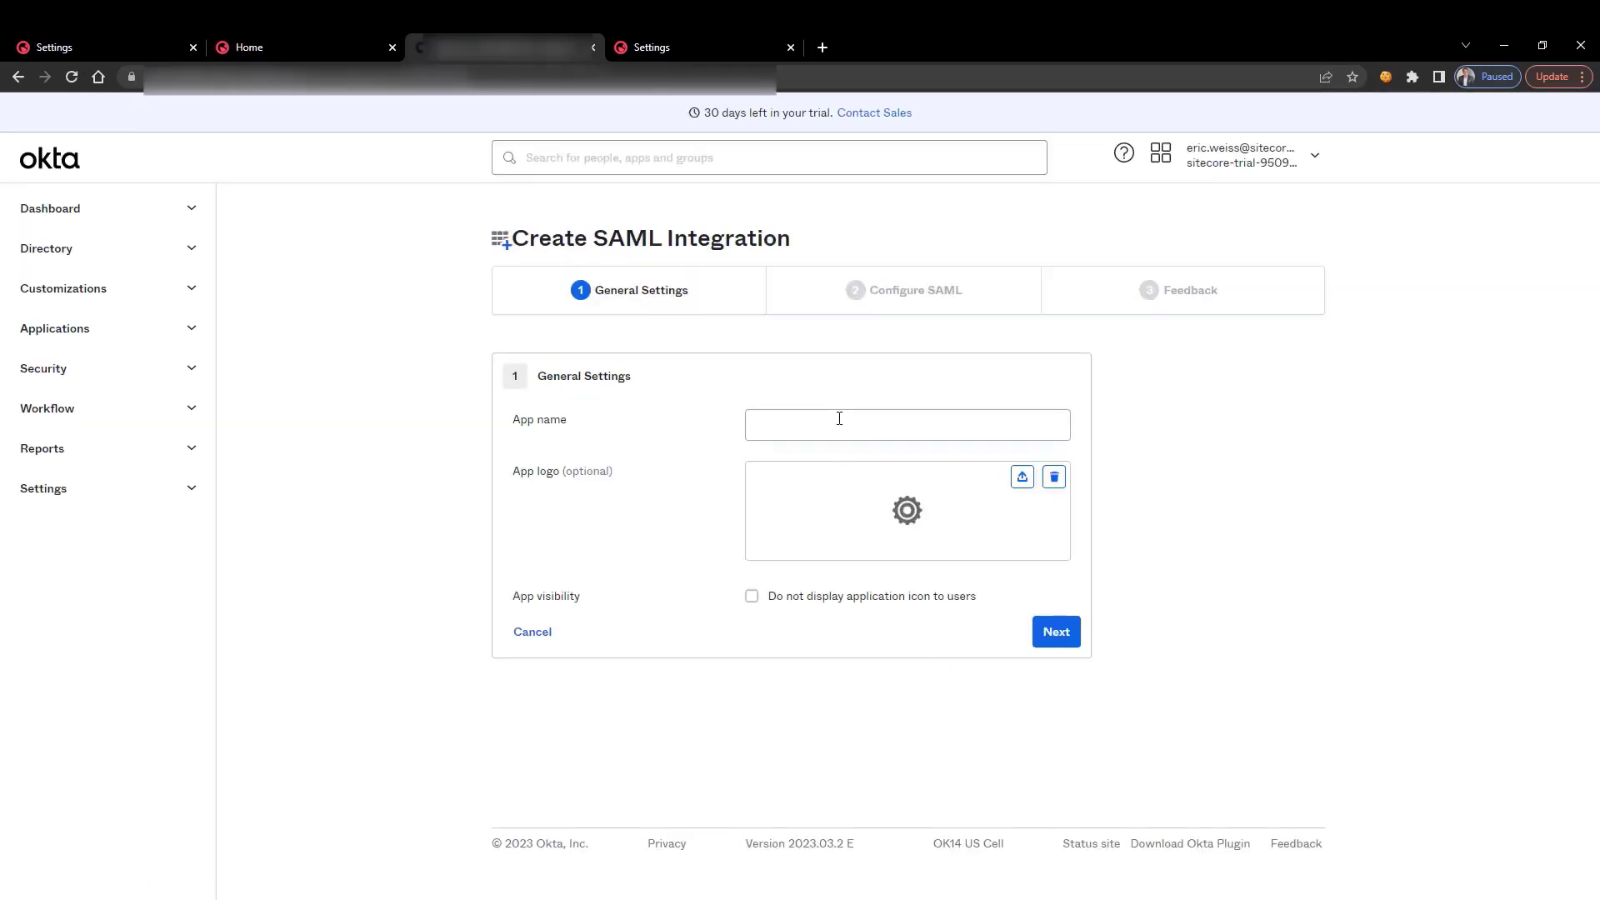
click(836, 424)
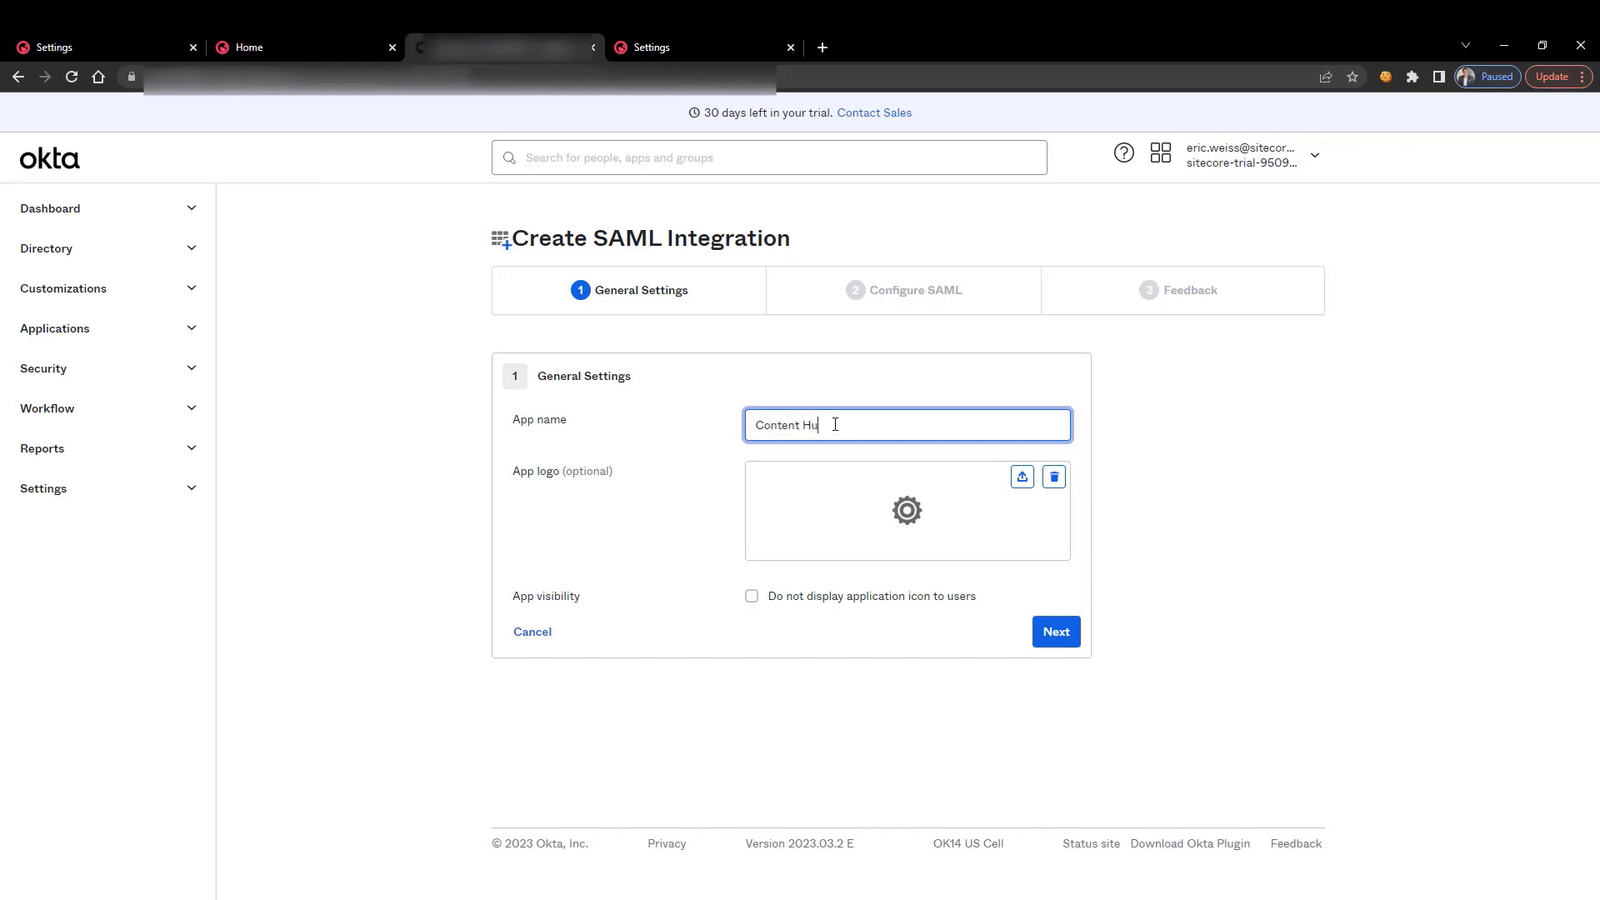
text(Content Hub)
click(1058, 643)
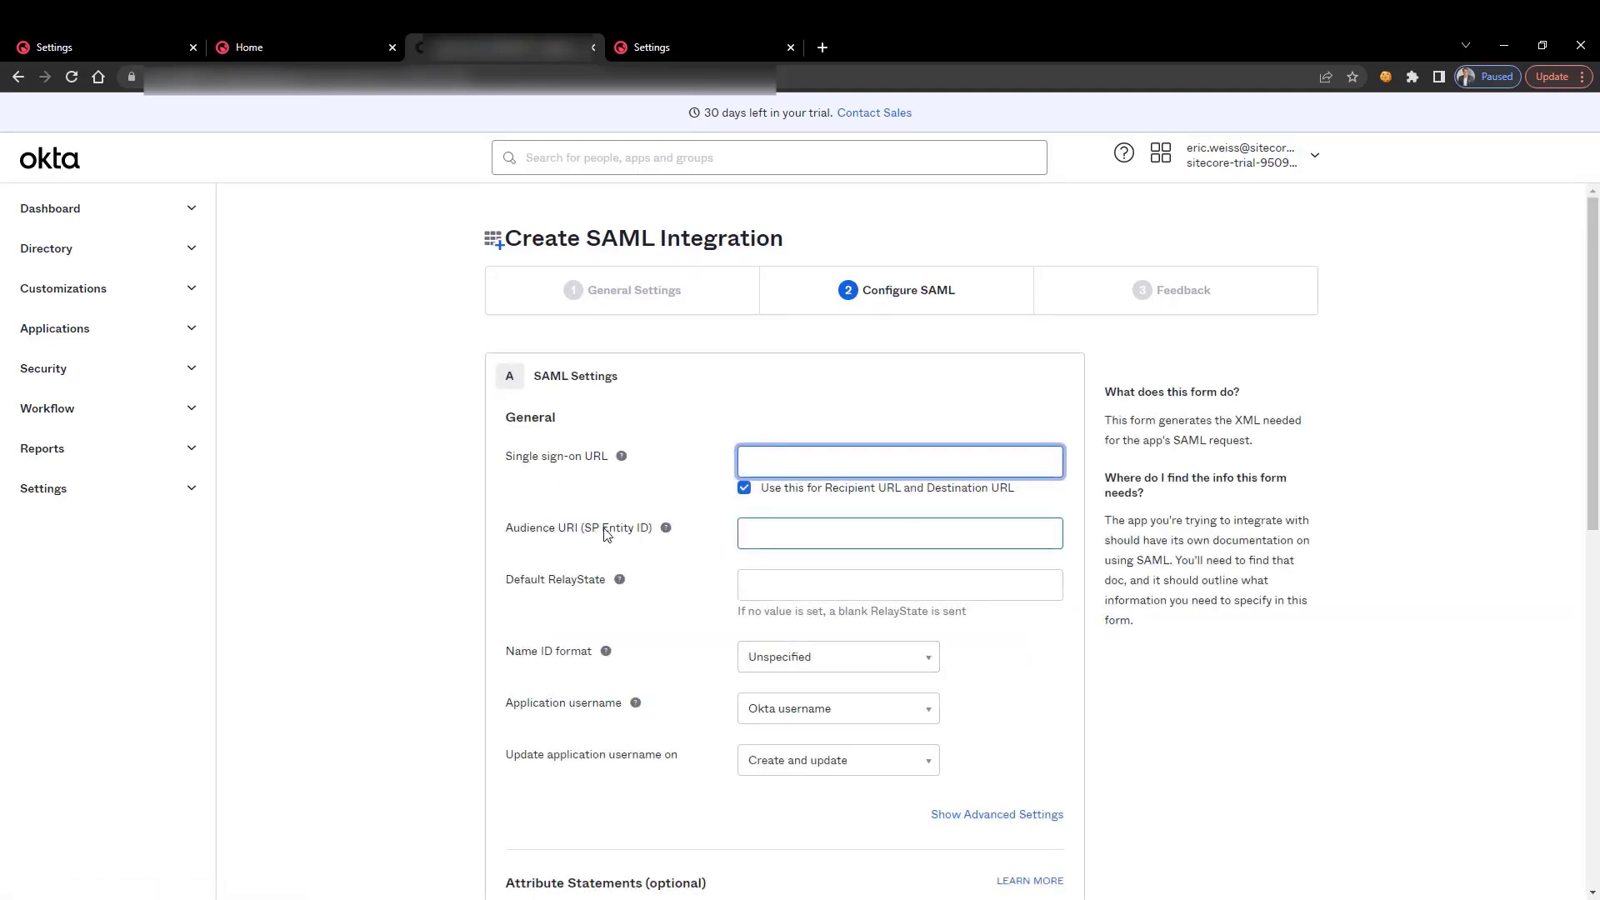
- Paste the instance URL as Audience URI, and the URL plus 'AuthServices/Acs' as Single sign-on URL
click(821, 537)
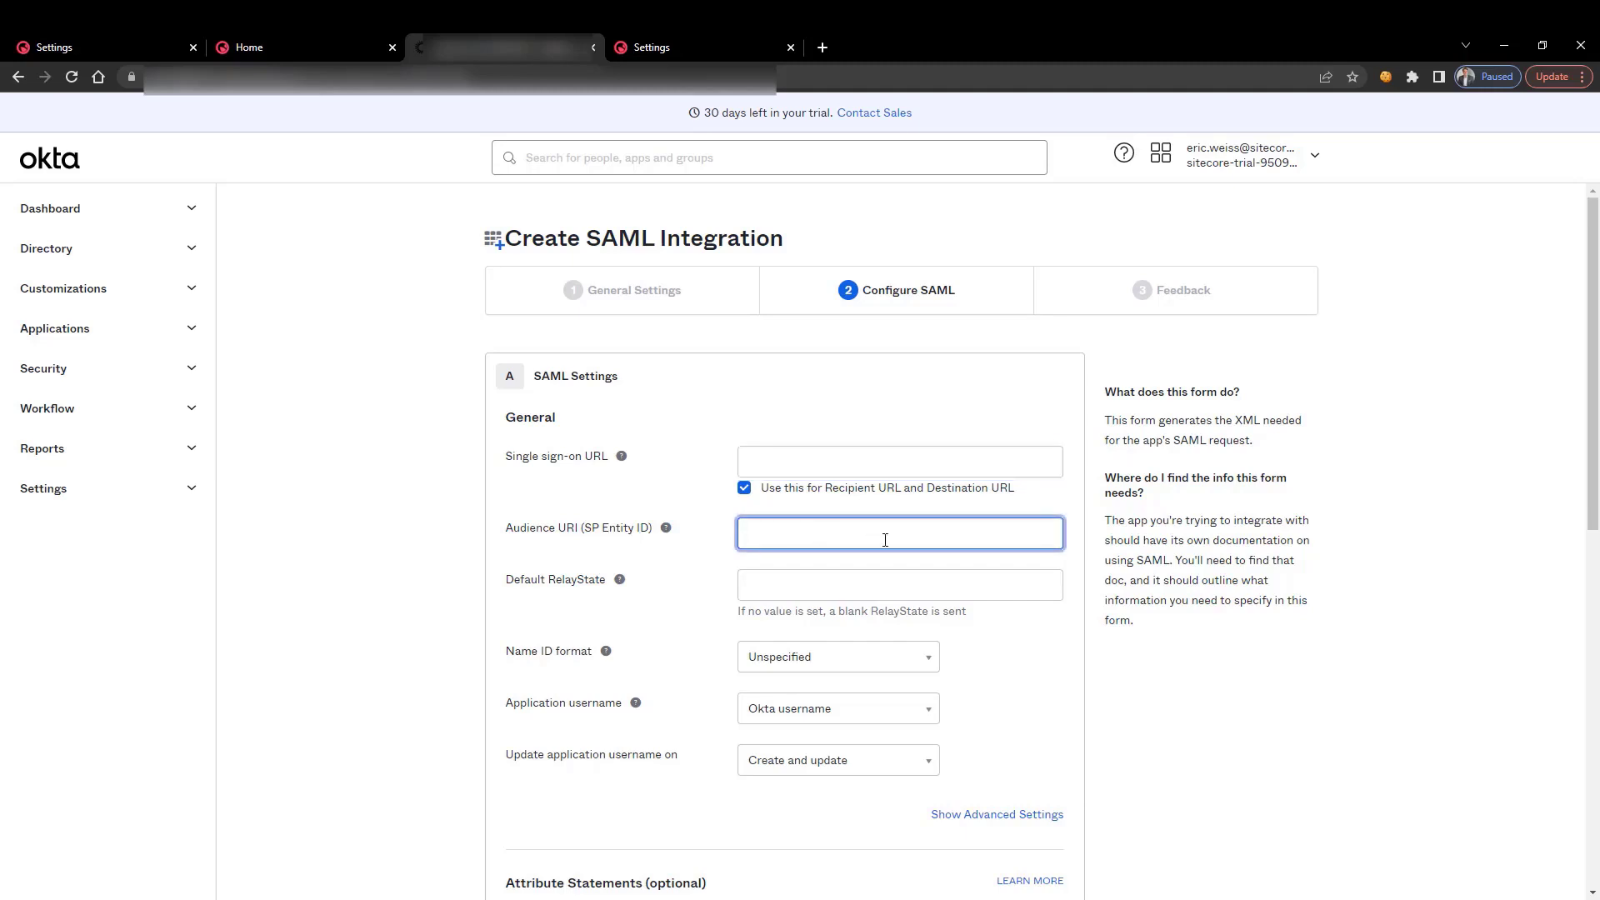
text(https://latest-instance.sitecoresandbox.cloud/)
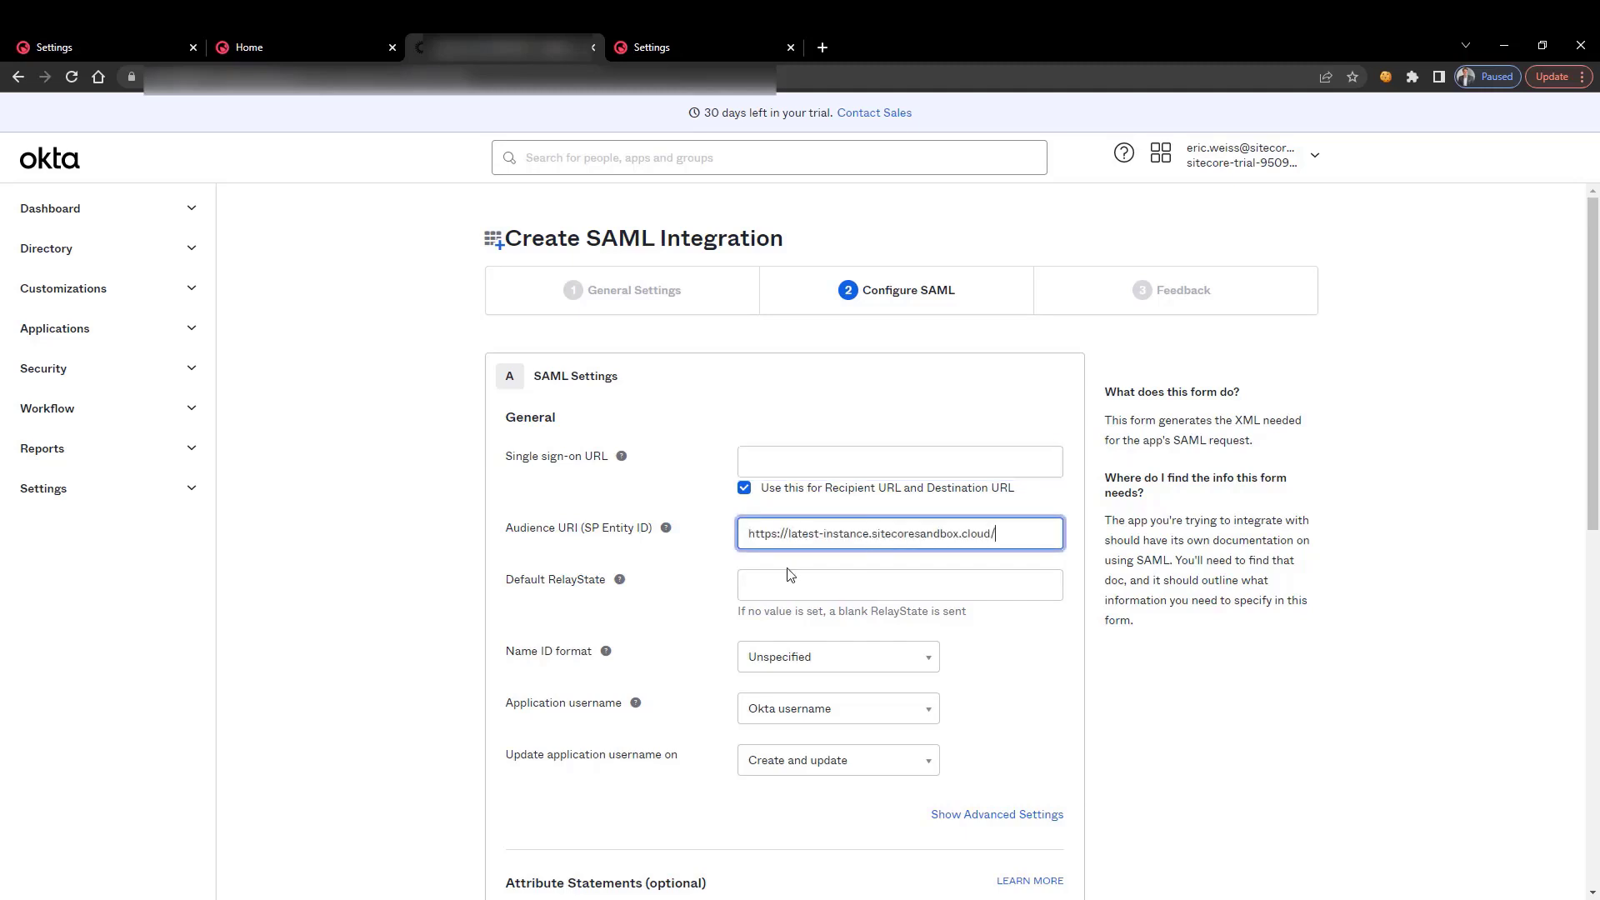
click(800, 466)
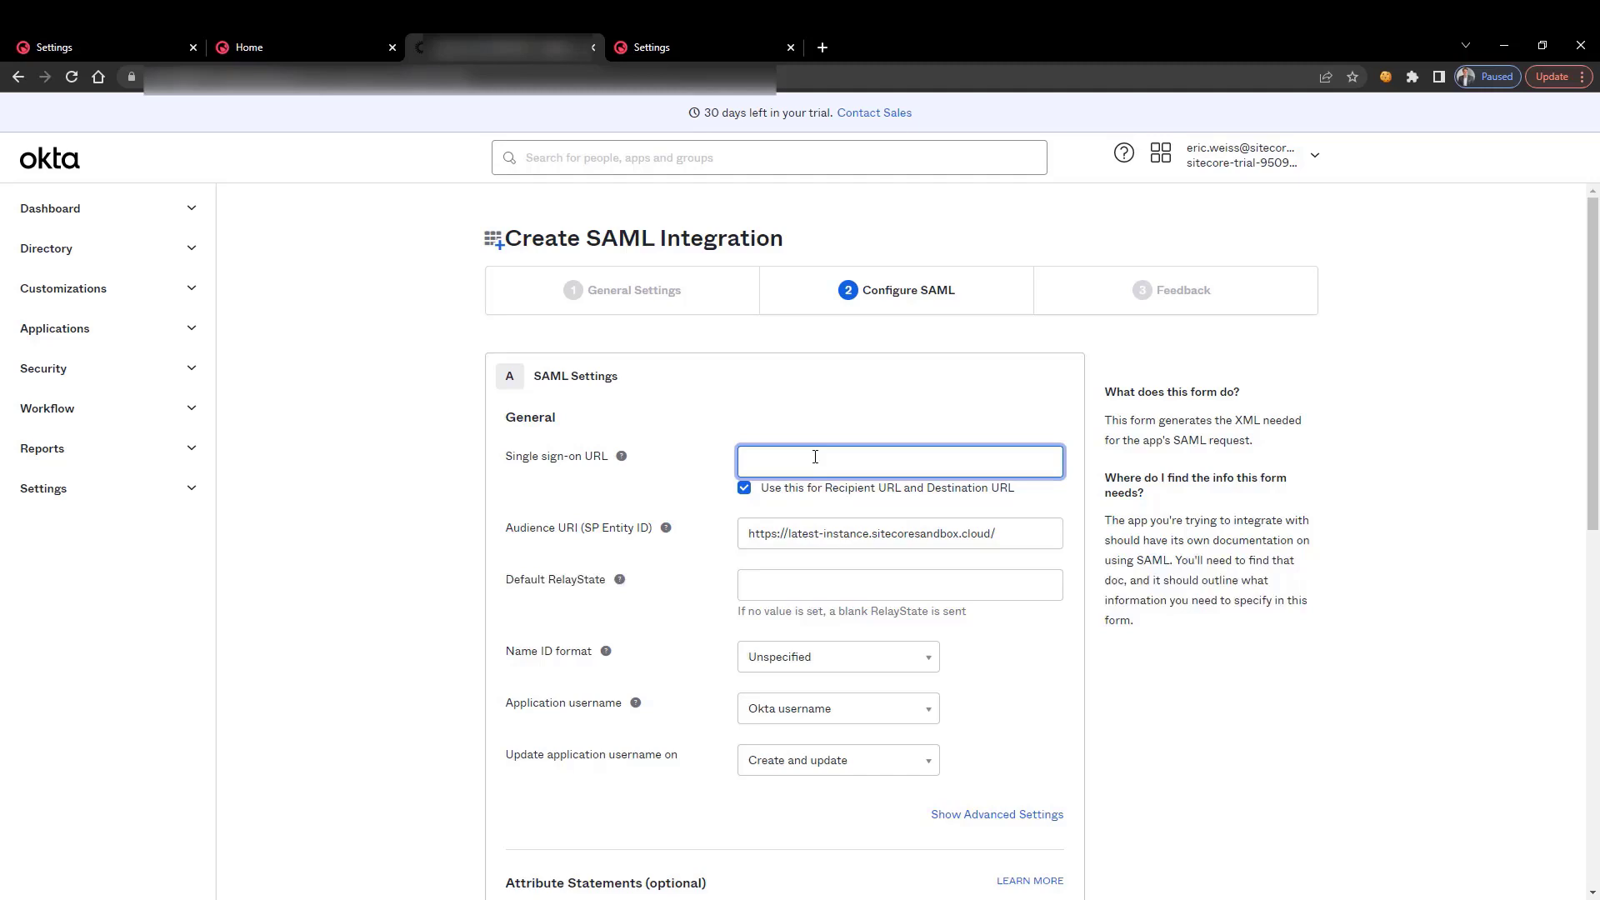
text(https://latest-instance.sitecoresandbox.cloud/)
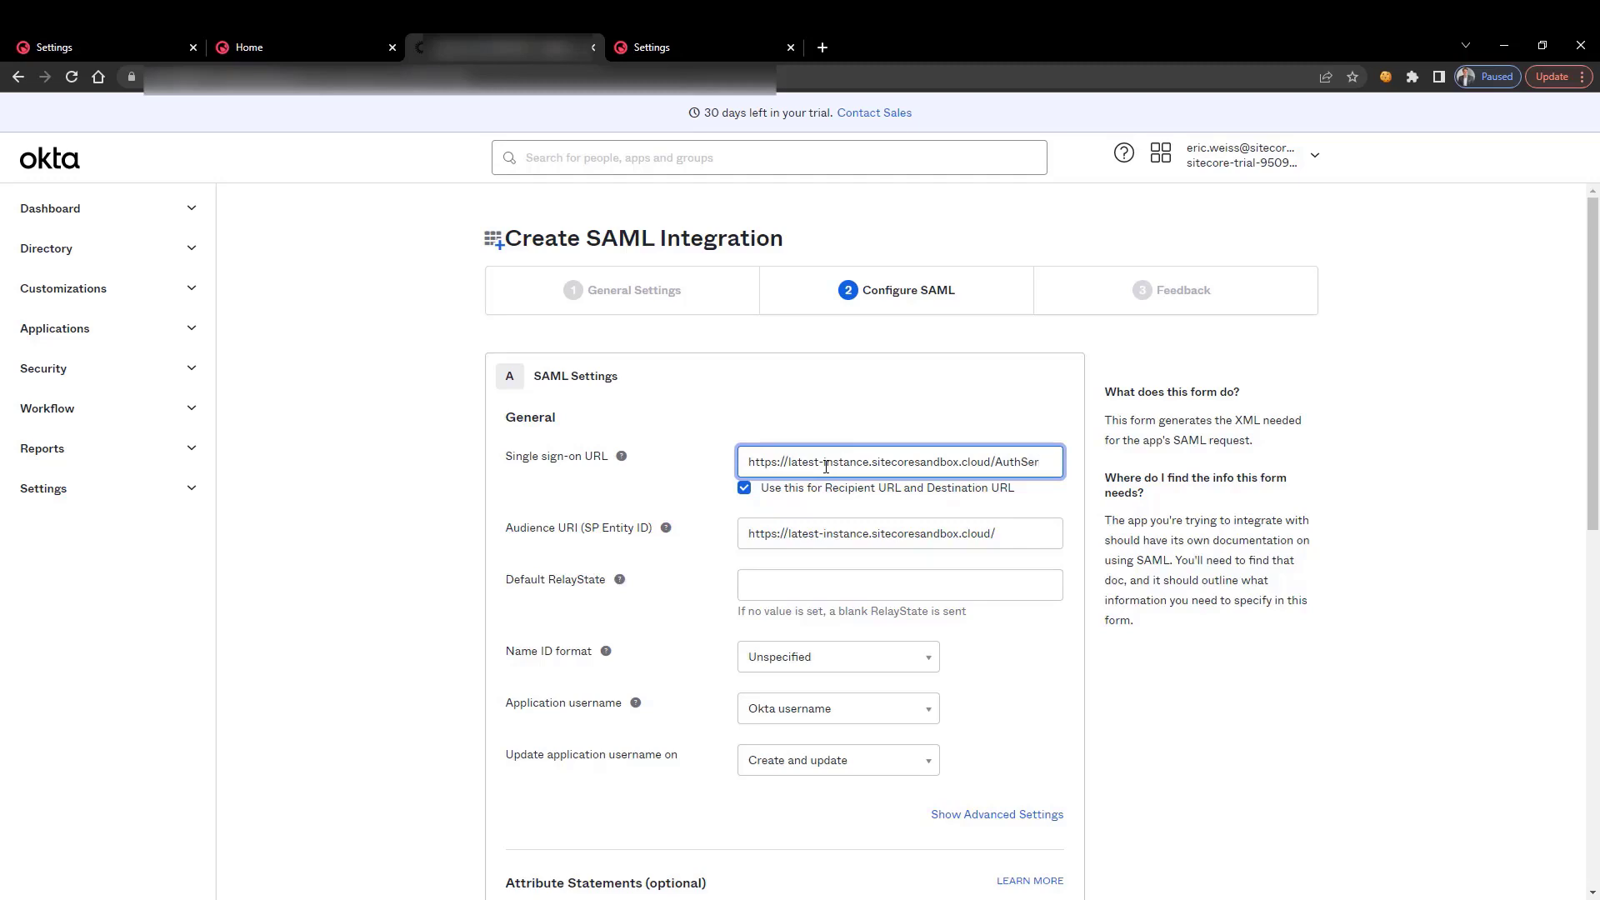
text(AuthServices)
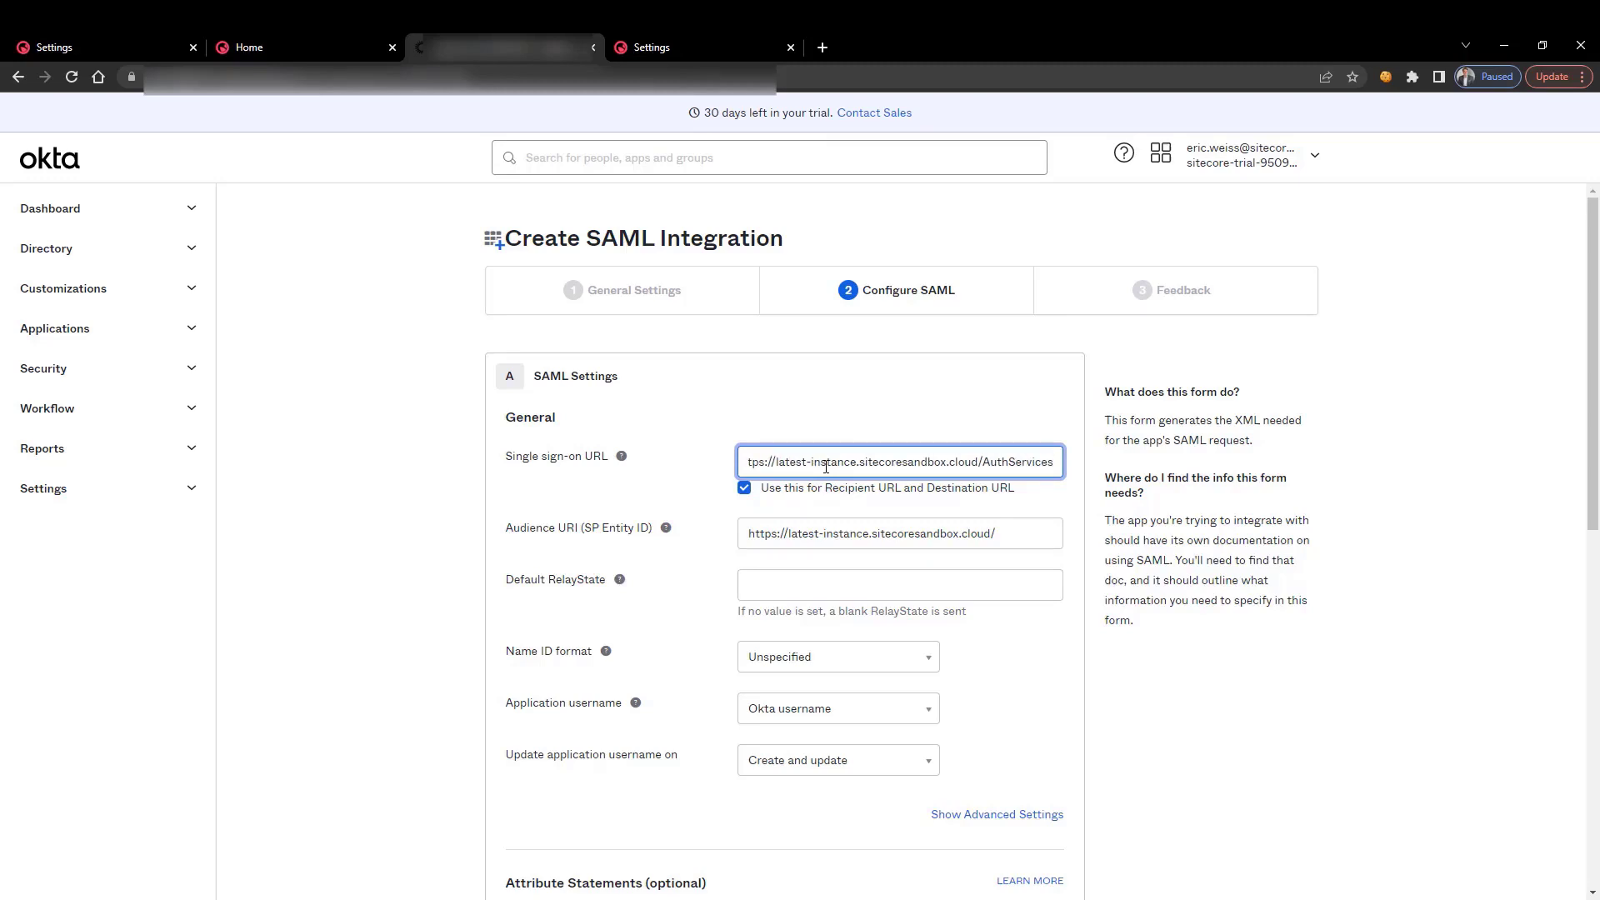
text(/Acs)
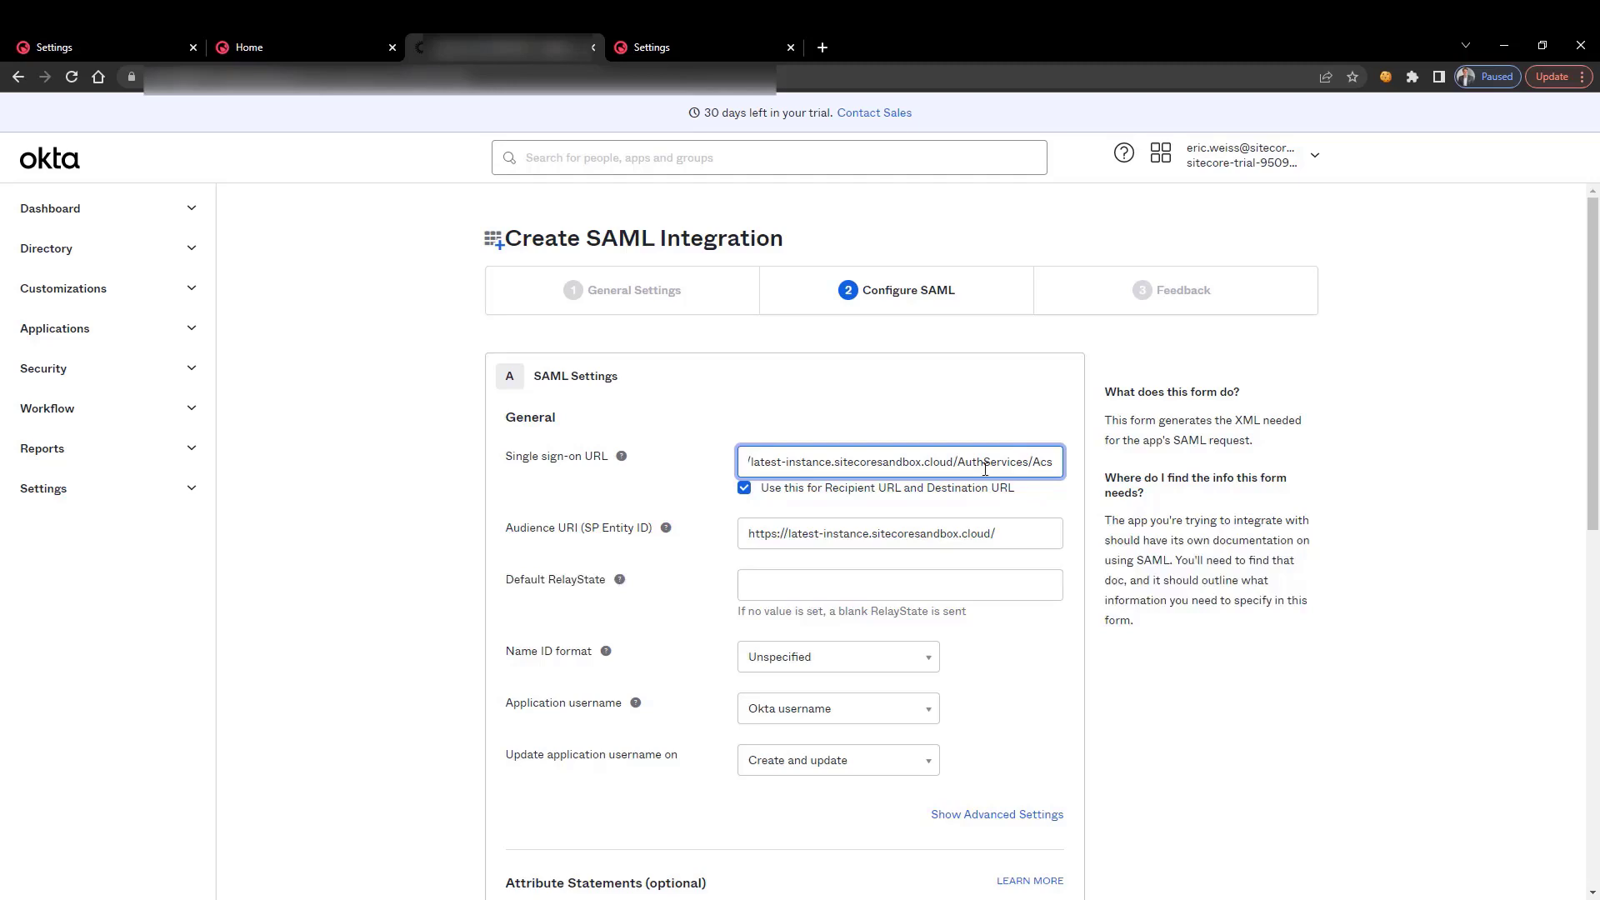
- Add an emailAddress attribute statement with value user.email
scroll(917, 438, down, 5)
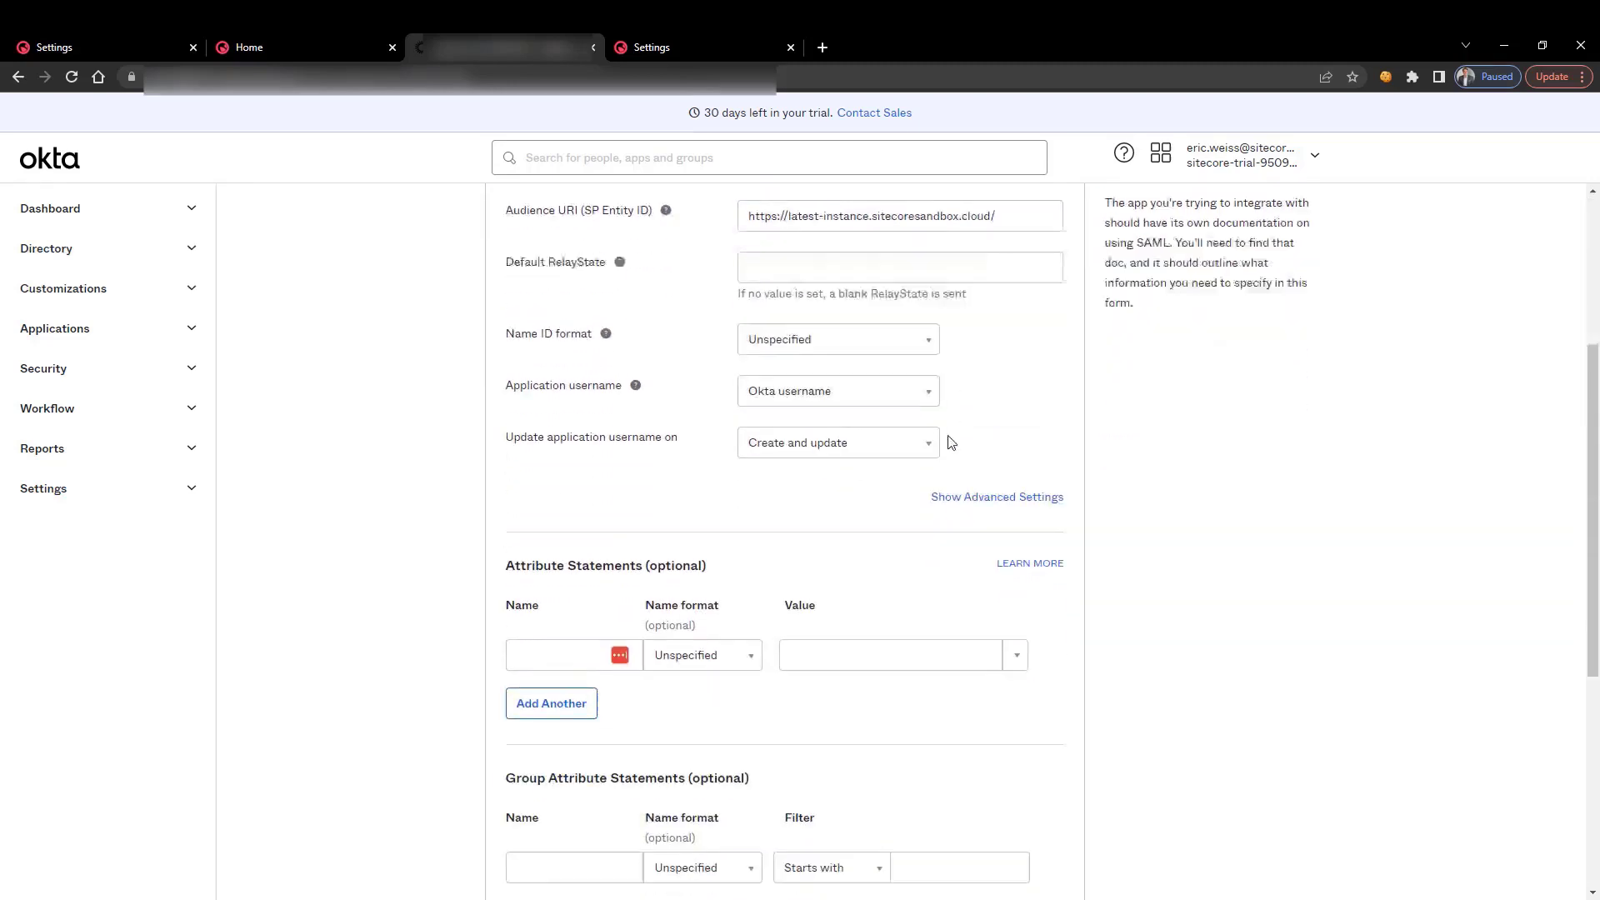
click(533, 554)
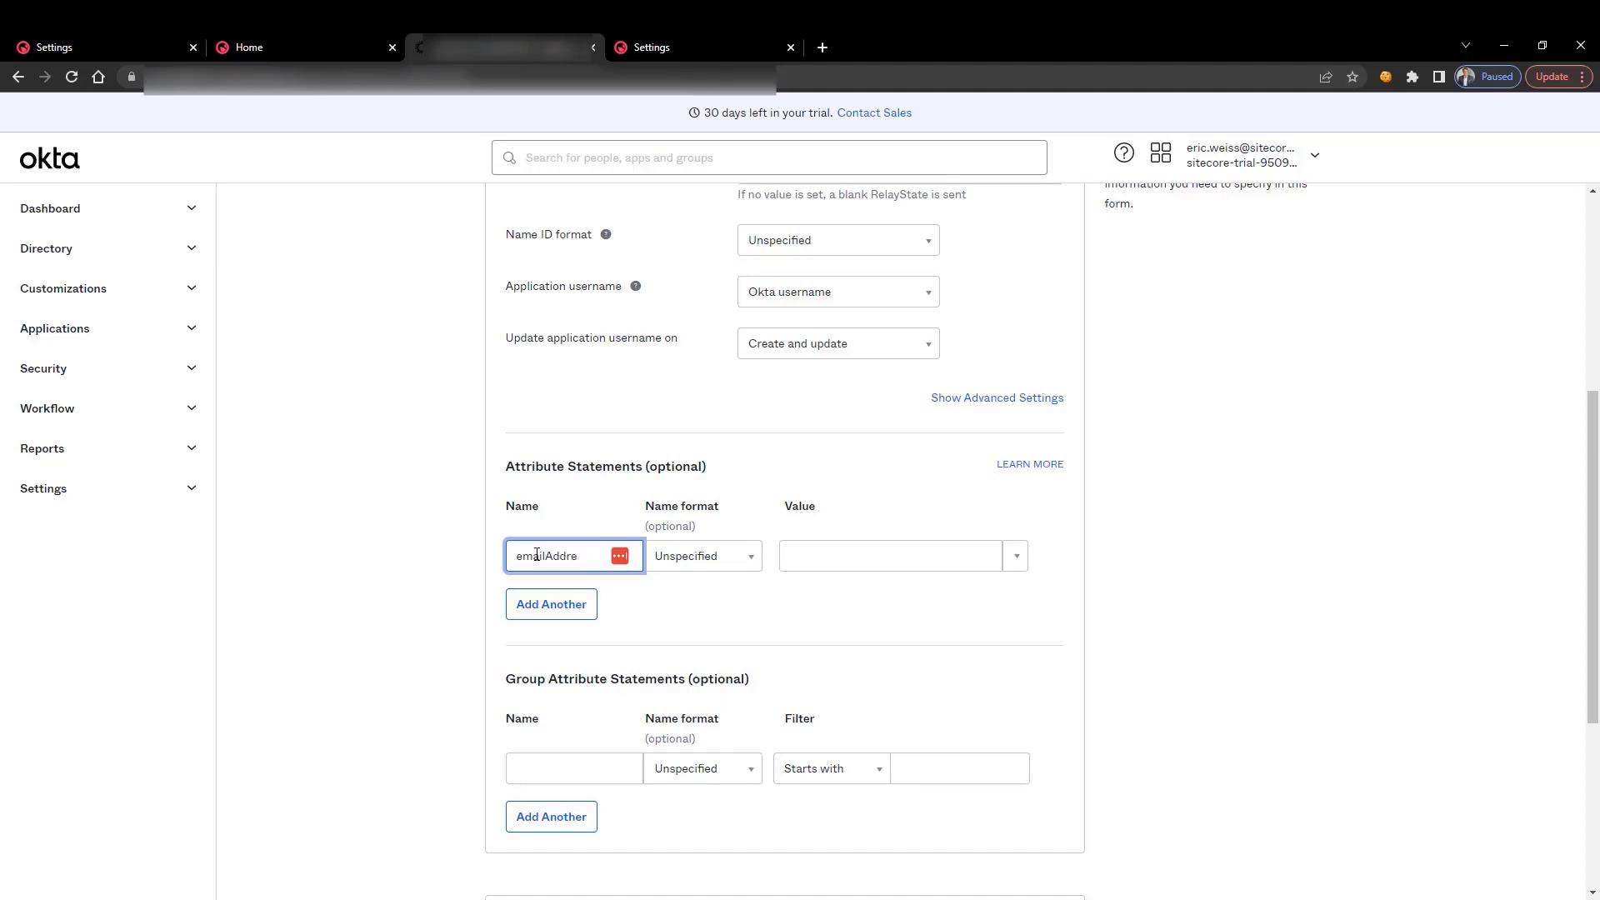
text(ss)
click(795, 556)
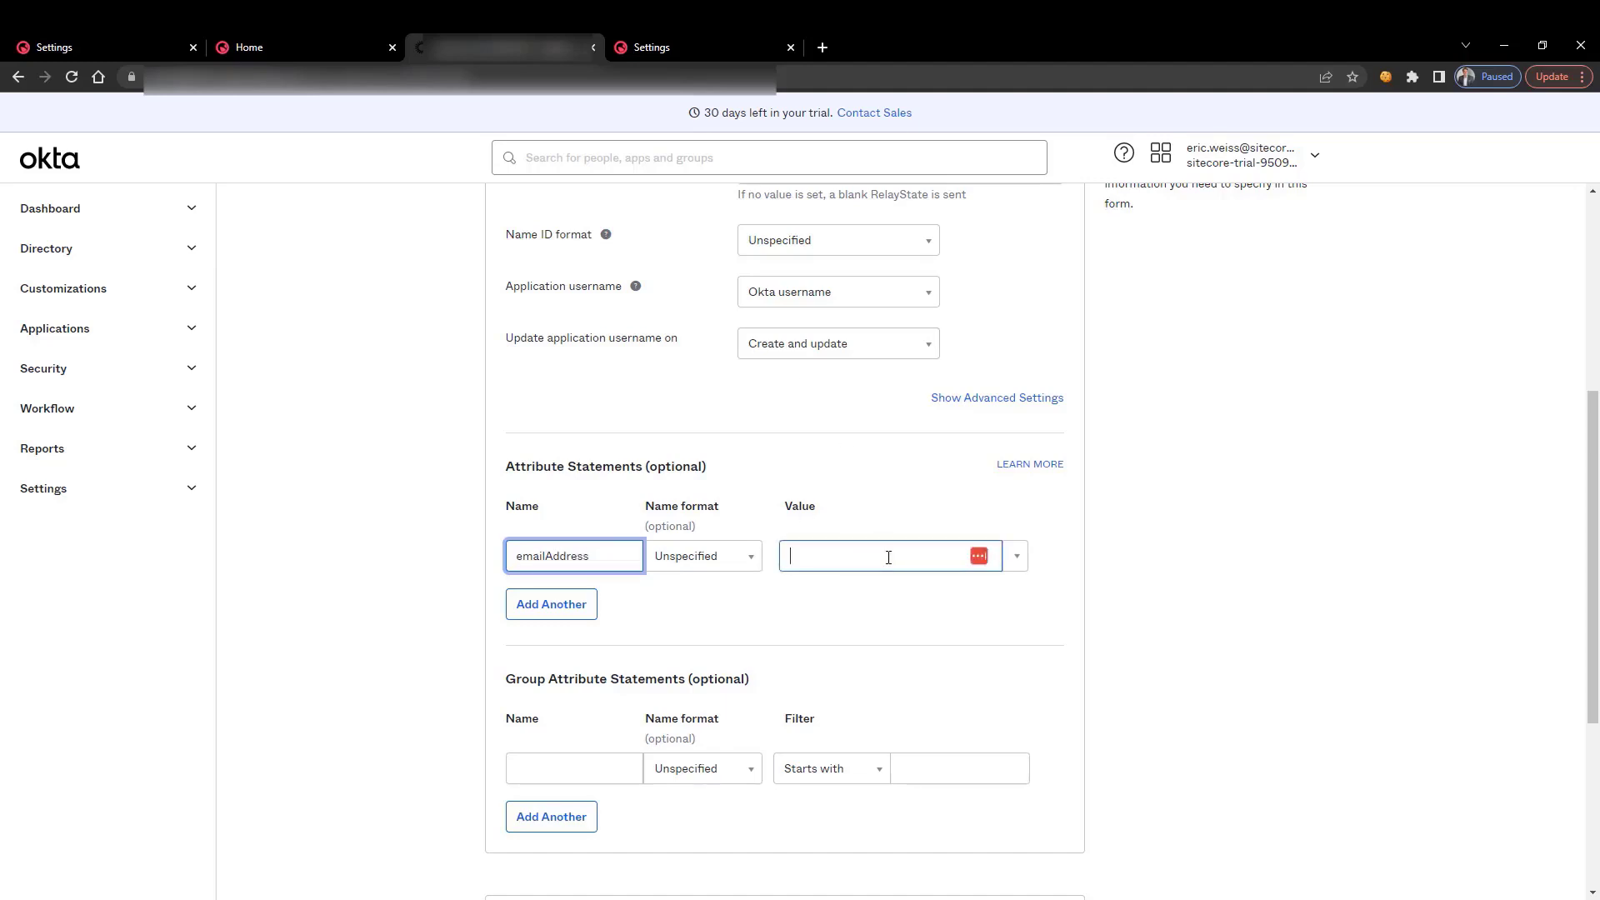
click(1017, 559)
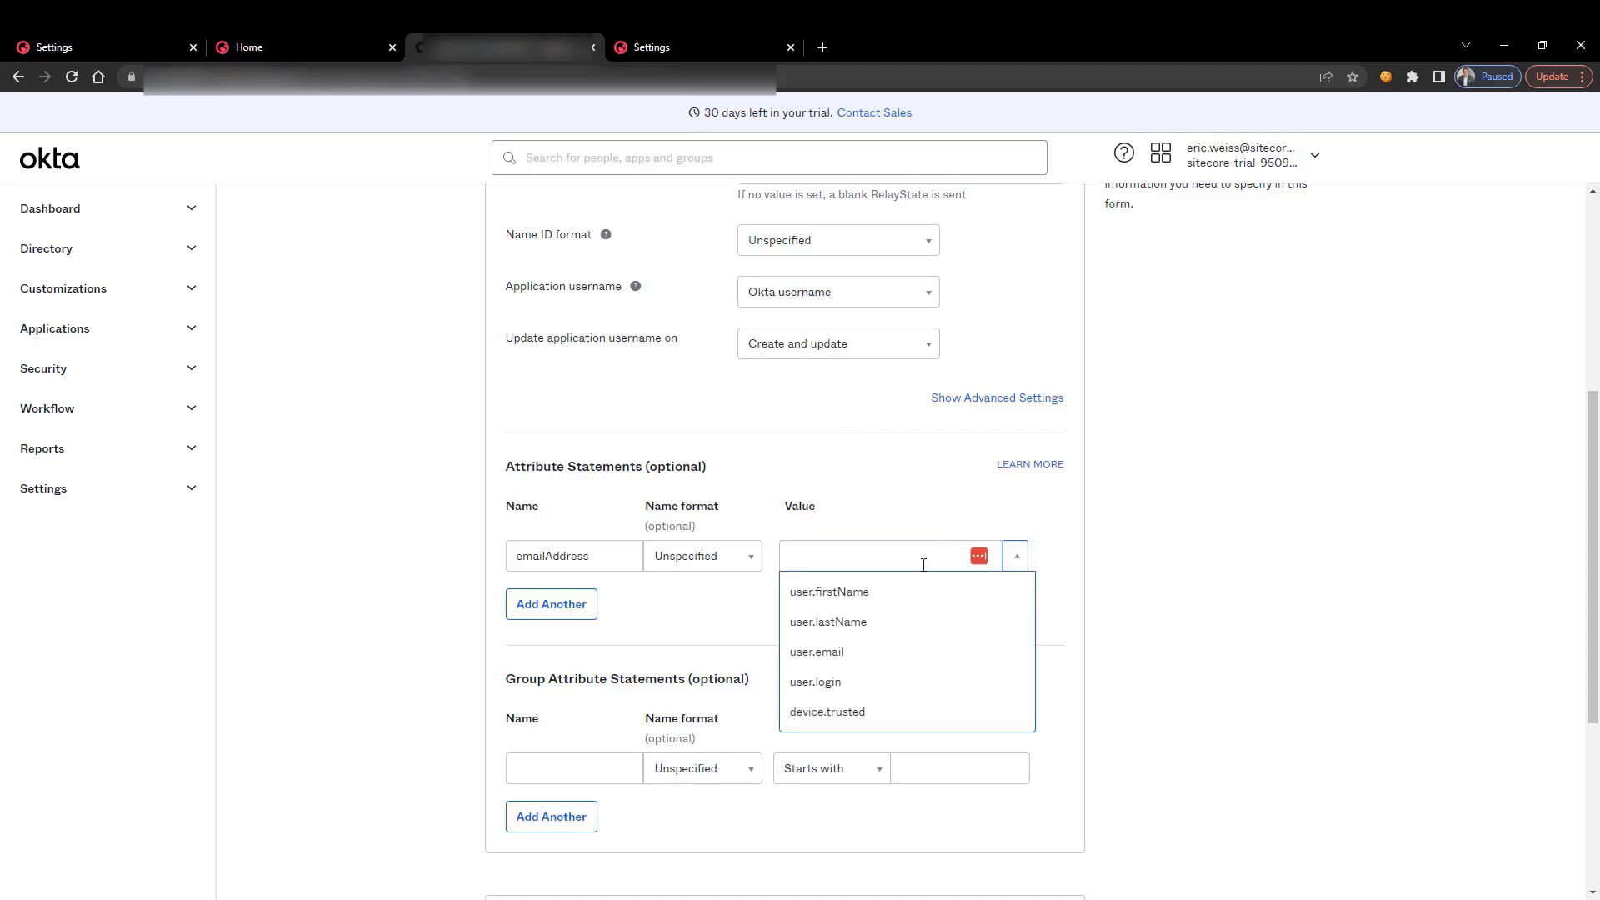
click(818, 653)
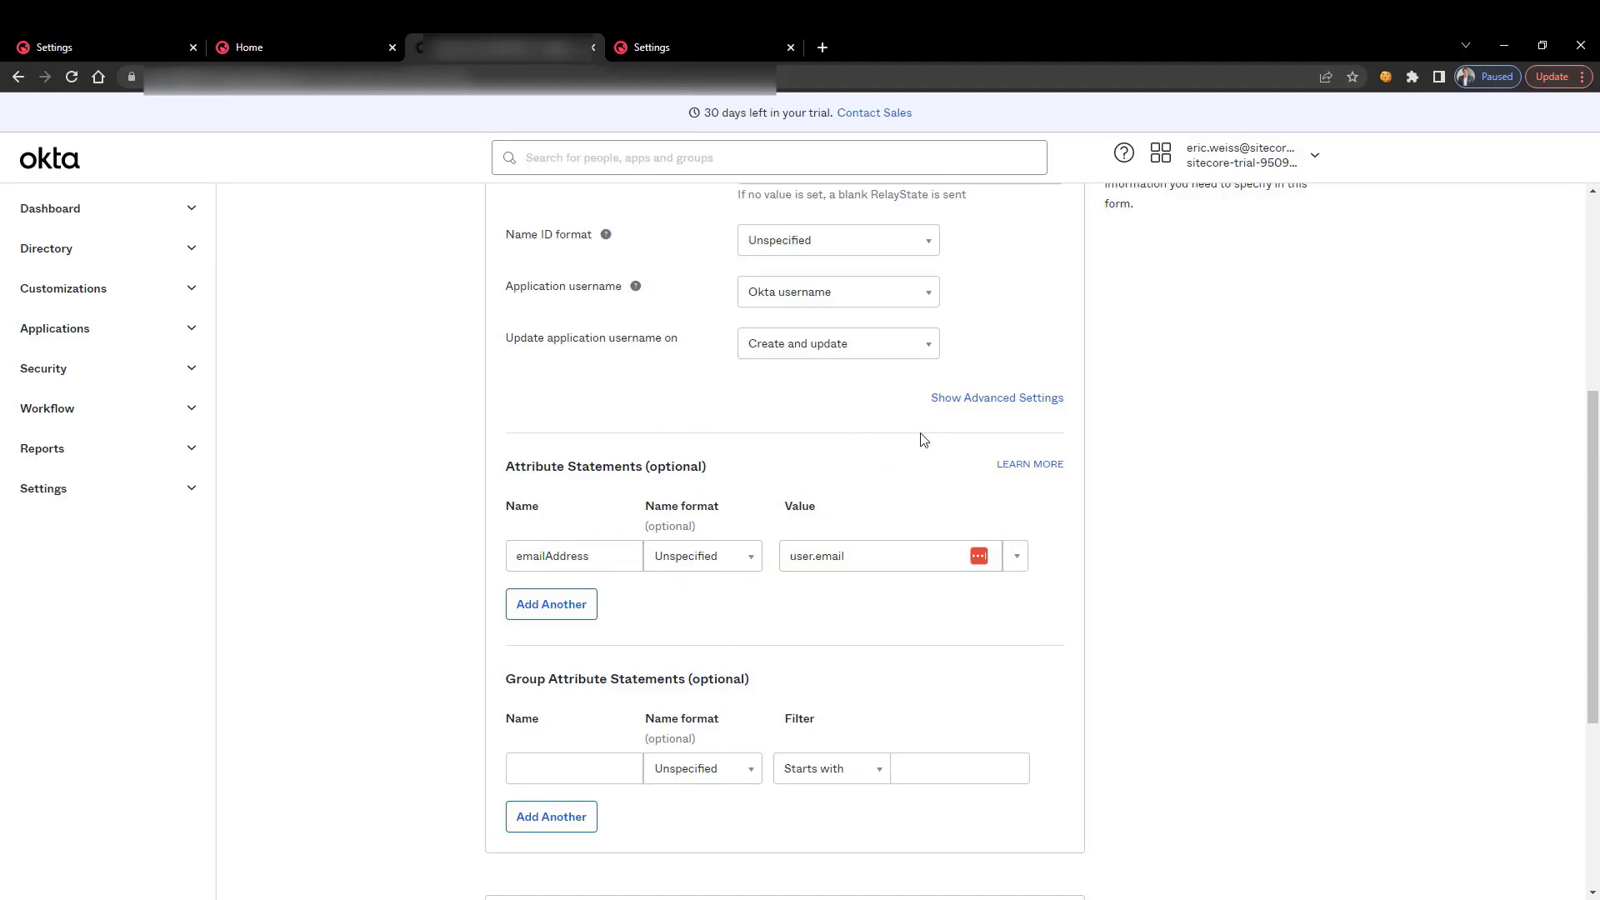
scroll(892, 467, down, 3)
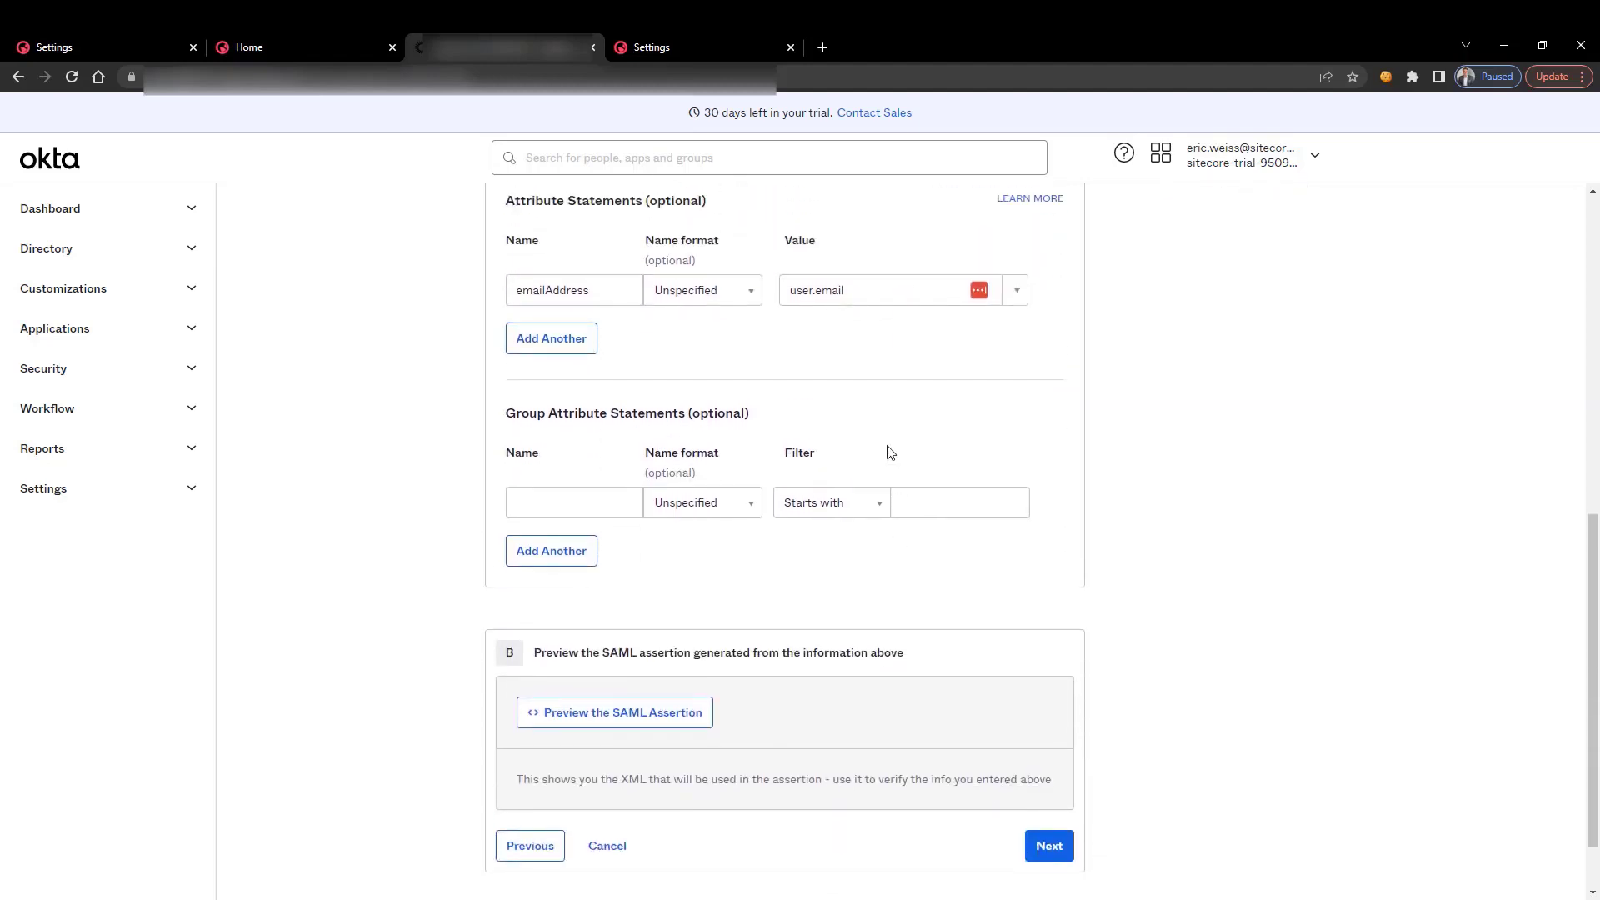
scroll(889, 451, down, 1)
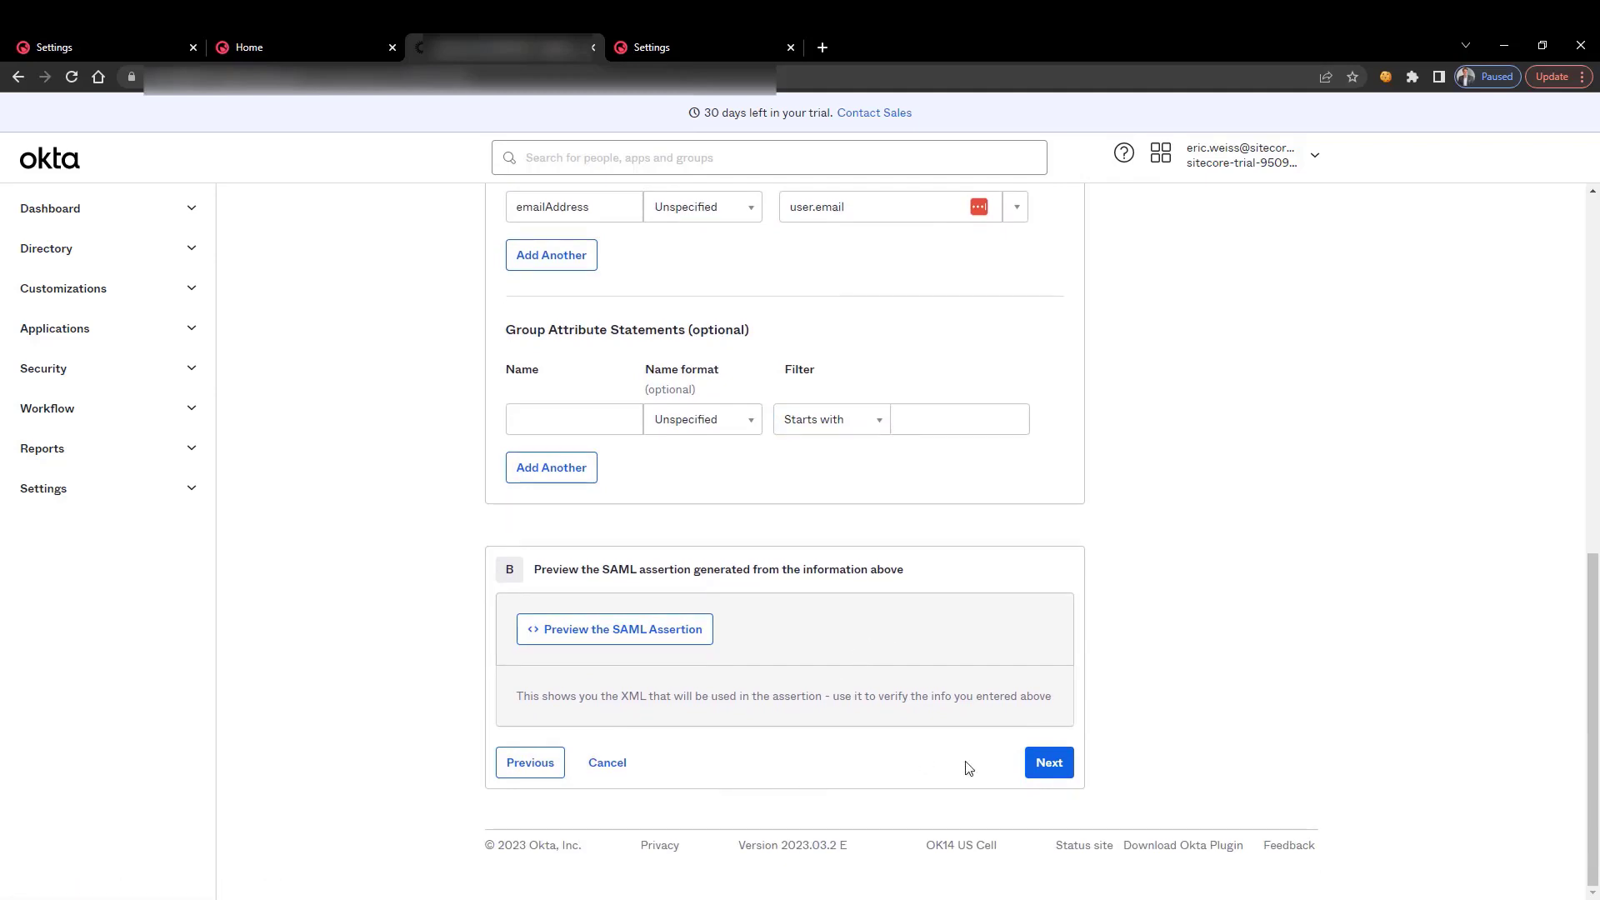
- Finish the wizard answering 'I'm a software vendor', then review the Sign On settings
click(1066, 769)
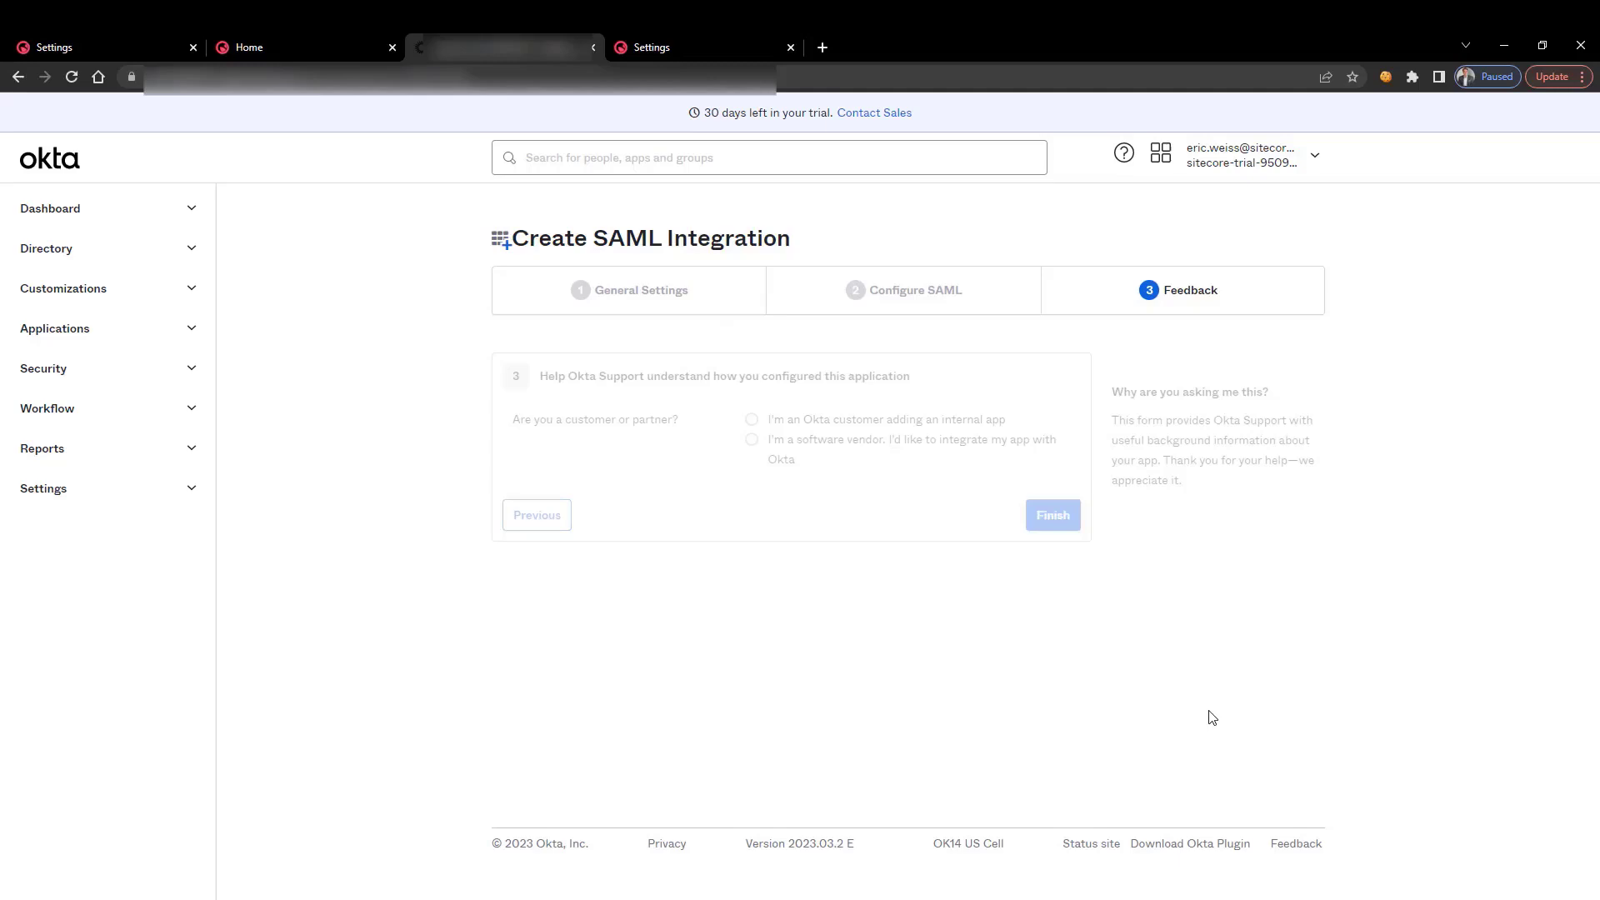
click(823, 442)
click(1071, 623)
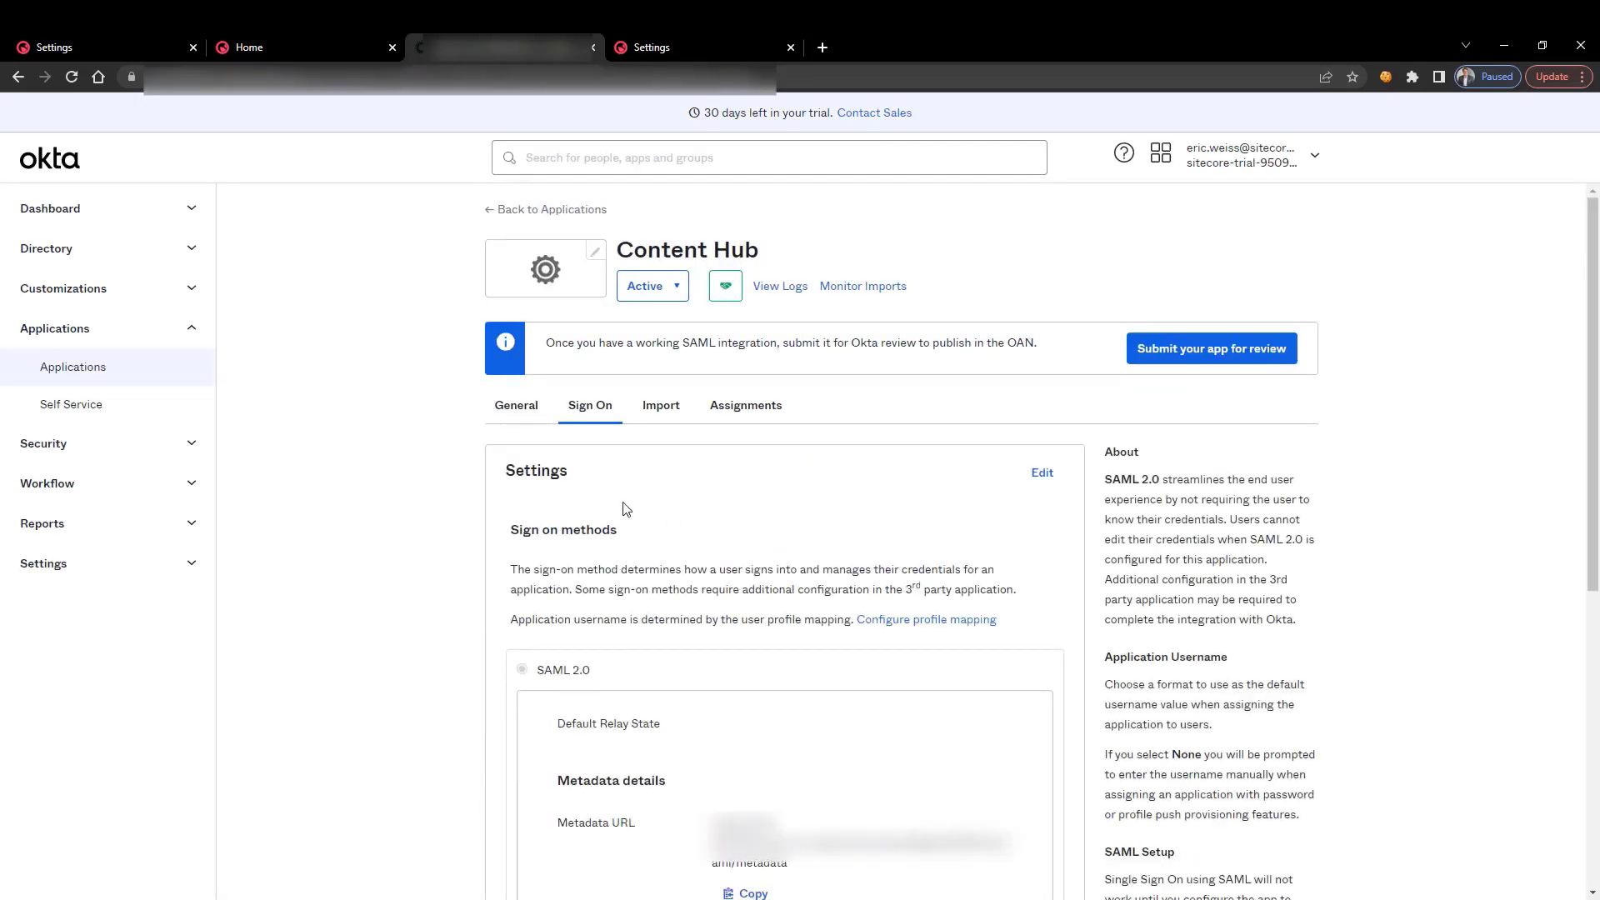
scroll(827, 513, down, 5)
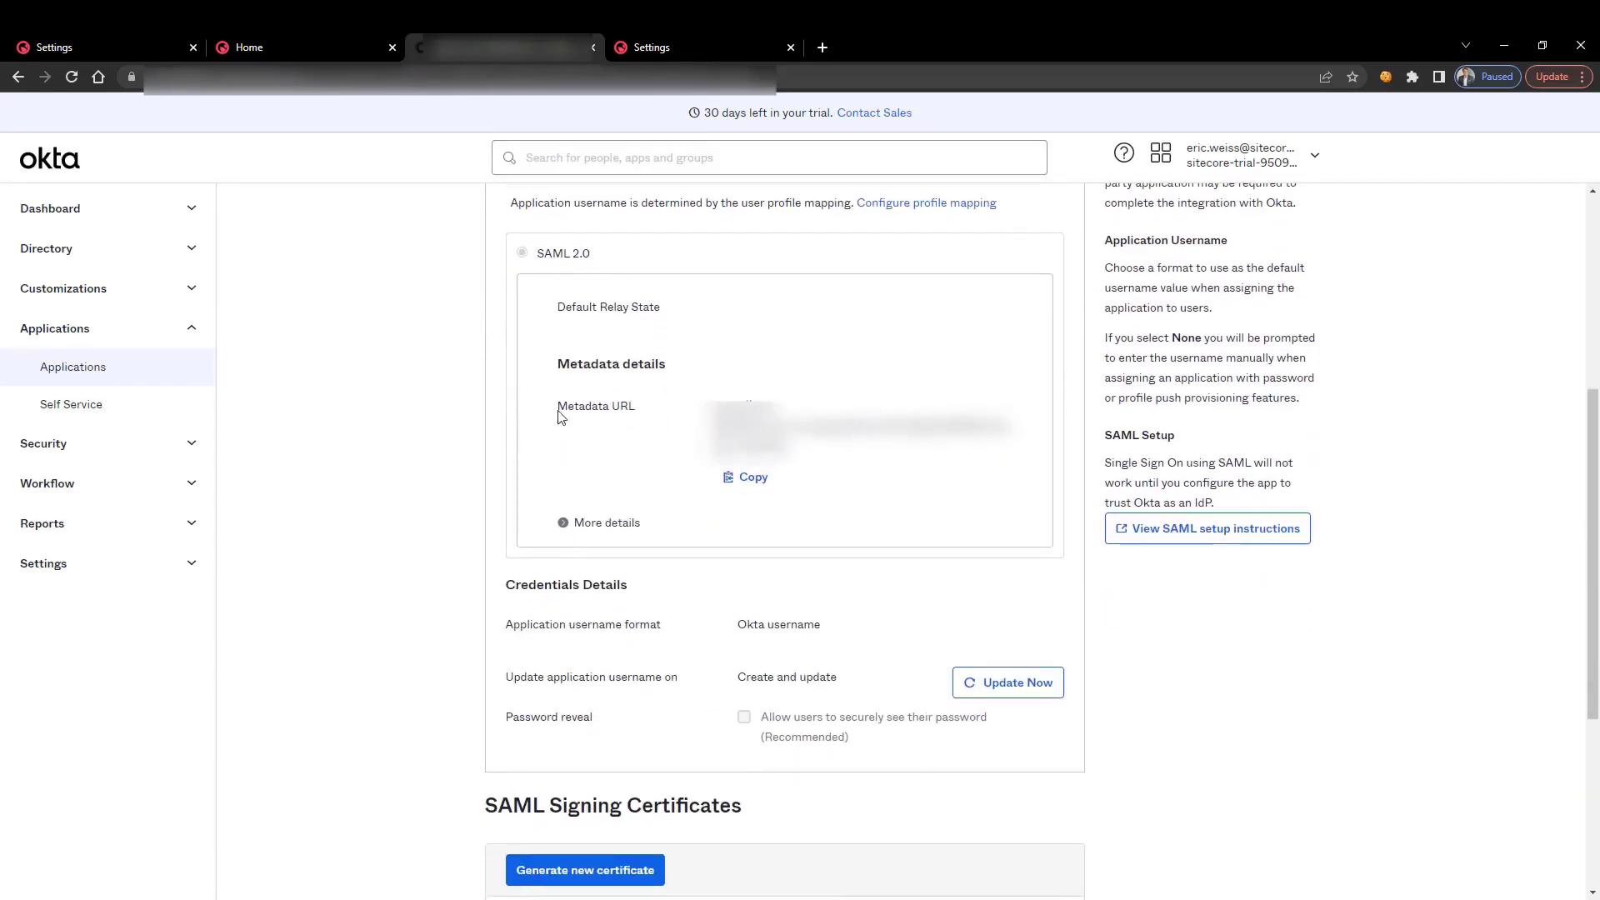
scroll(771, 417, up, 5)
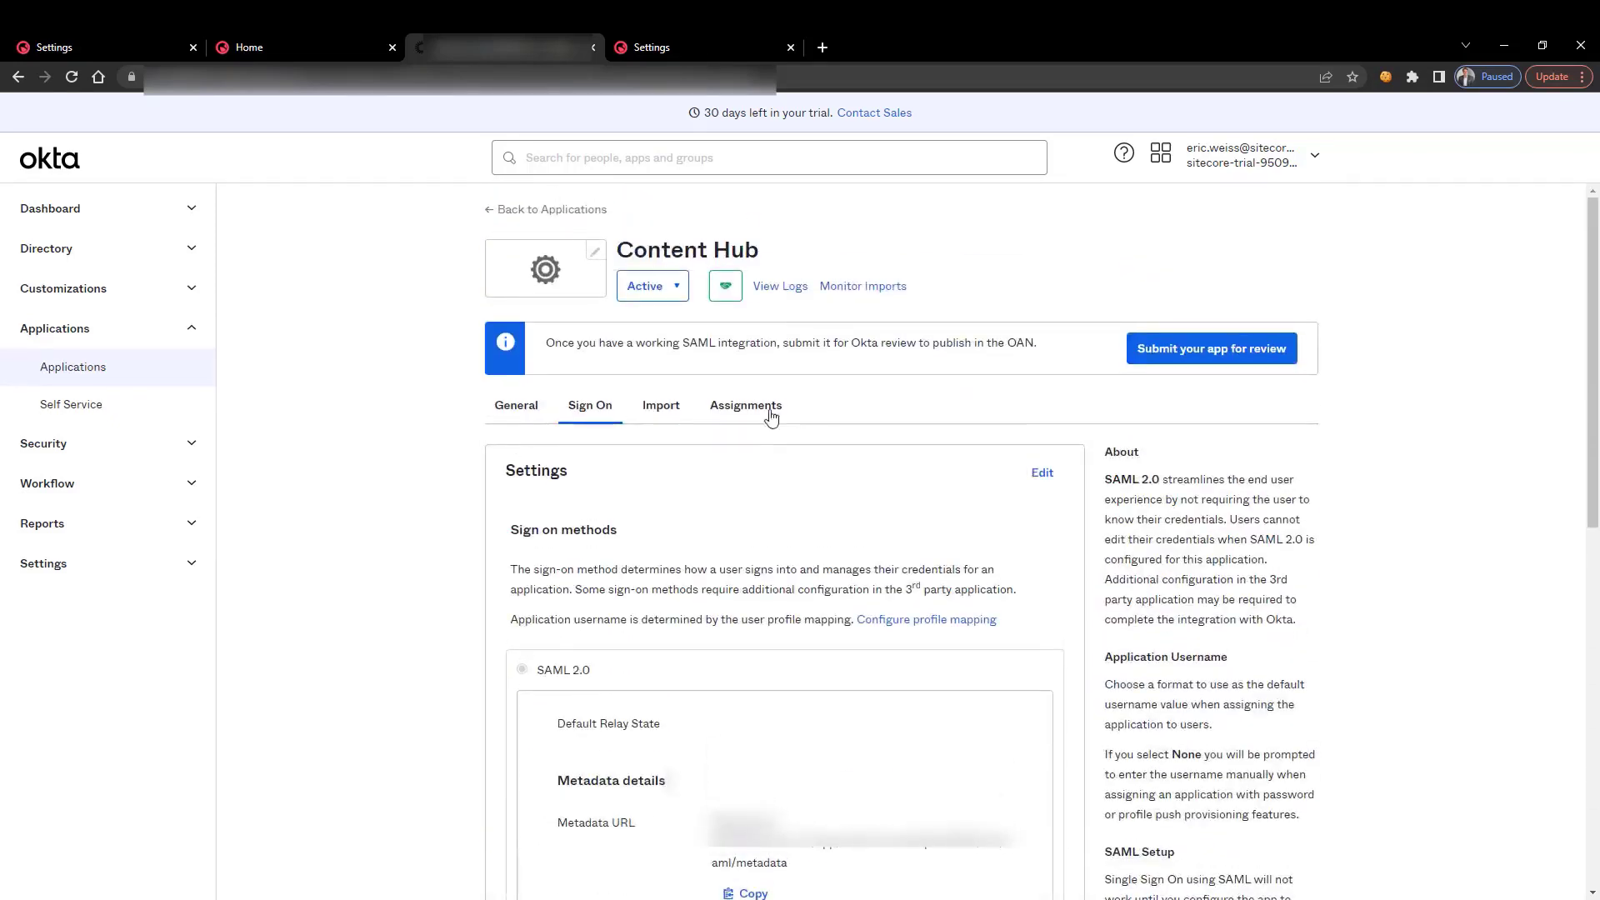
- Assign the Content Hub app to the listed user via Assign to People, then return to Sign On
click(771, 417)
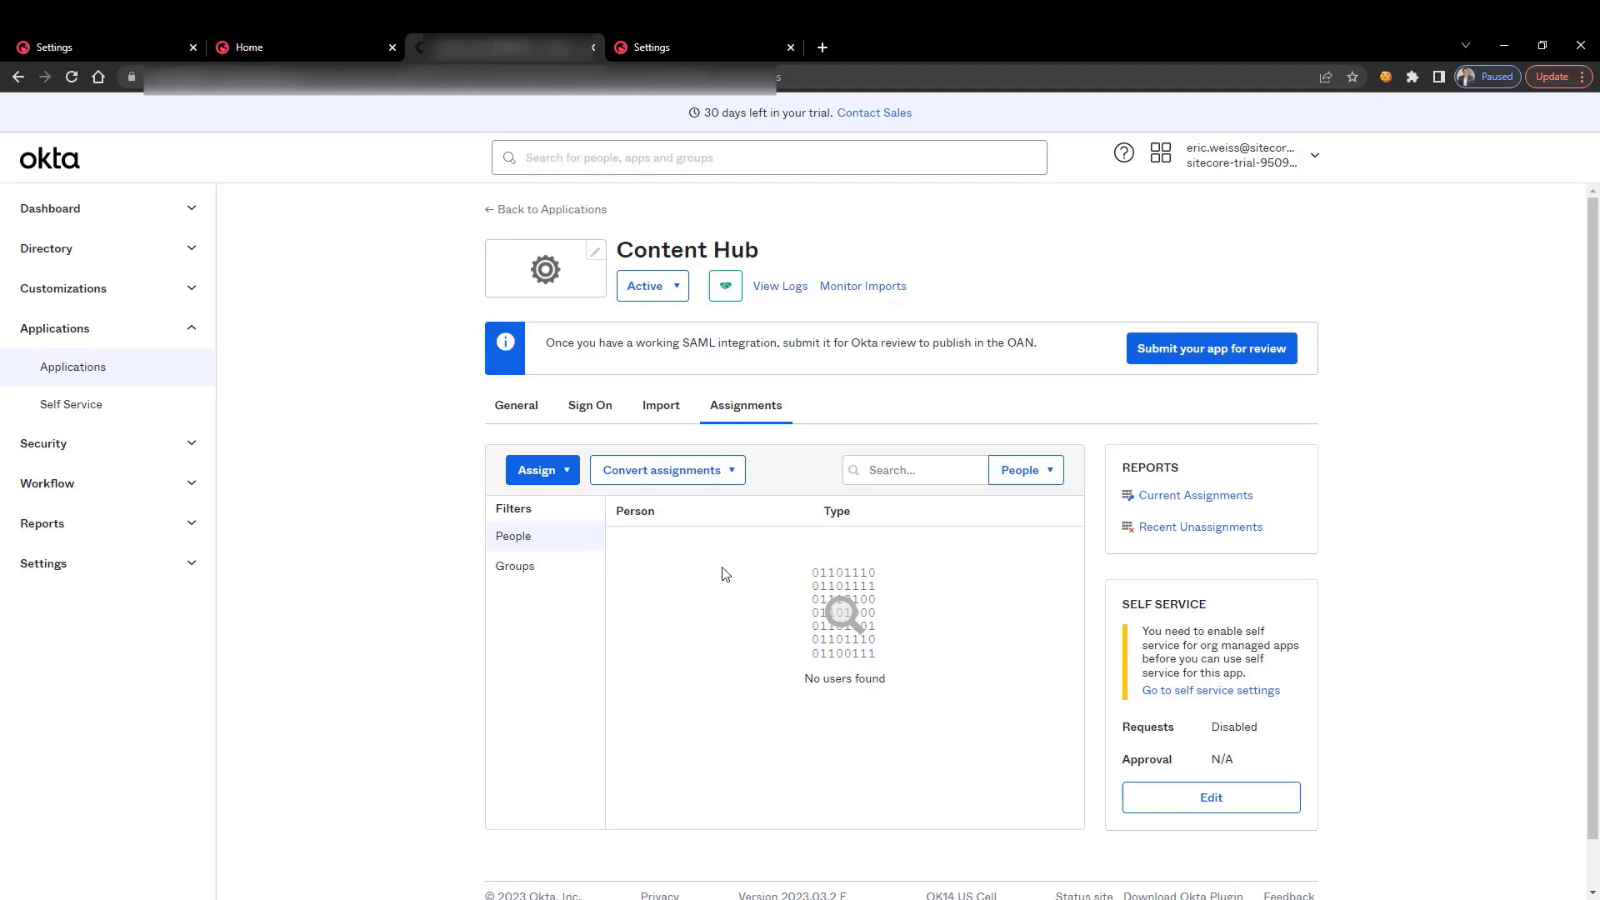
click(554, 470)
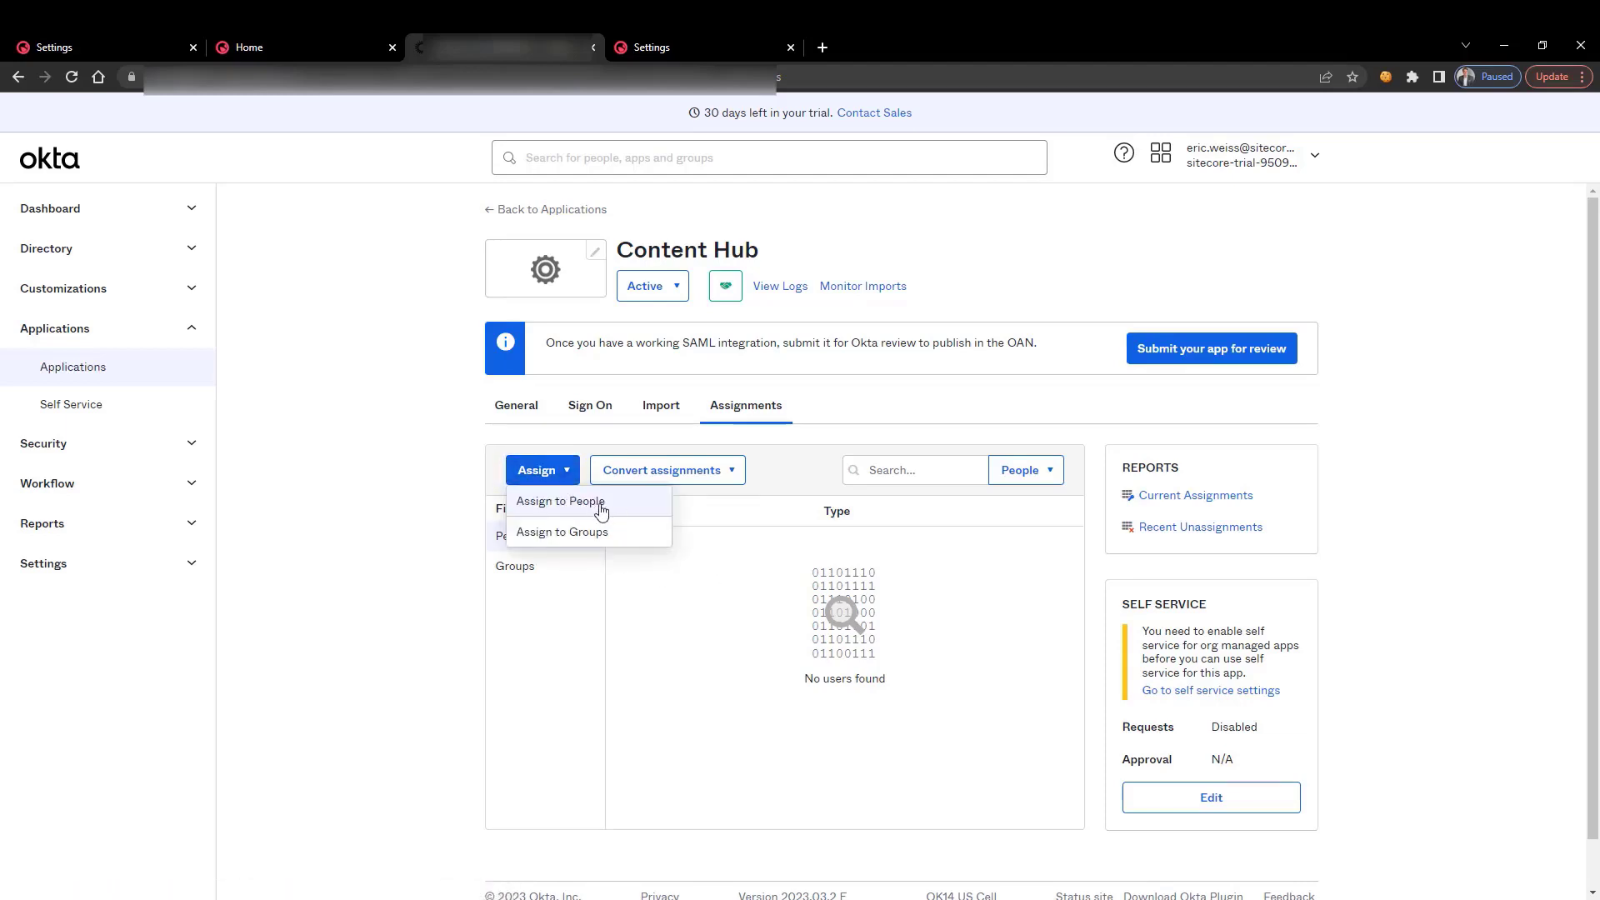
click(602, 504)
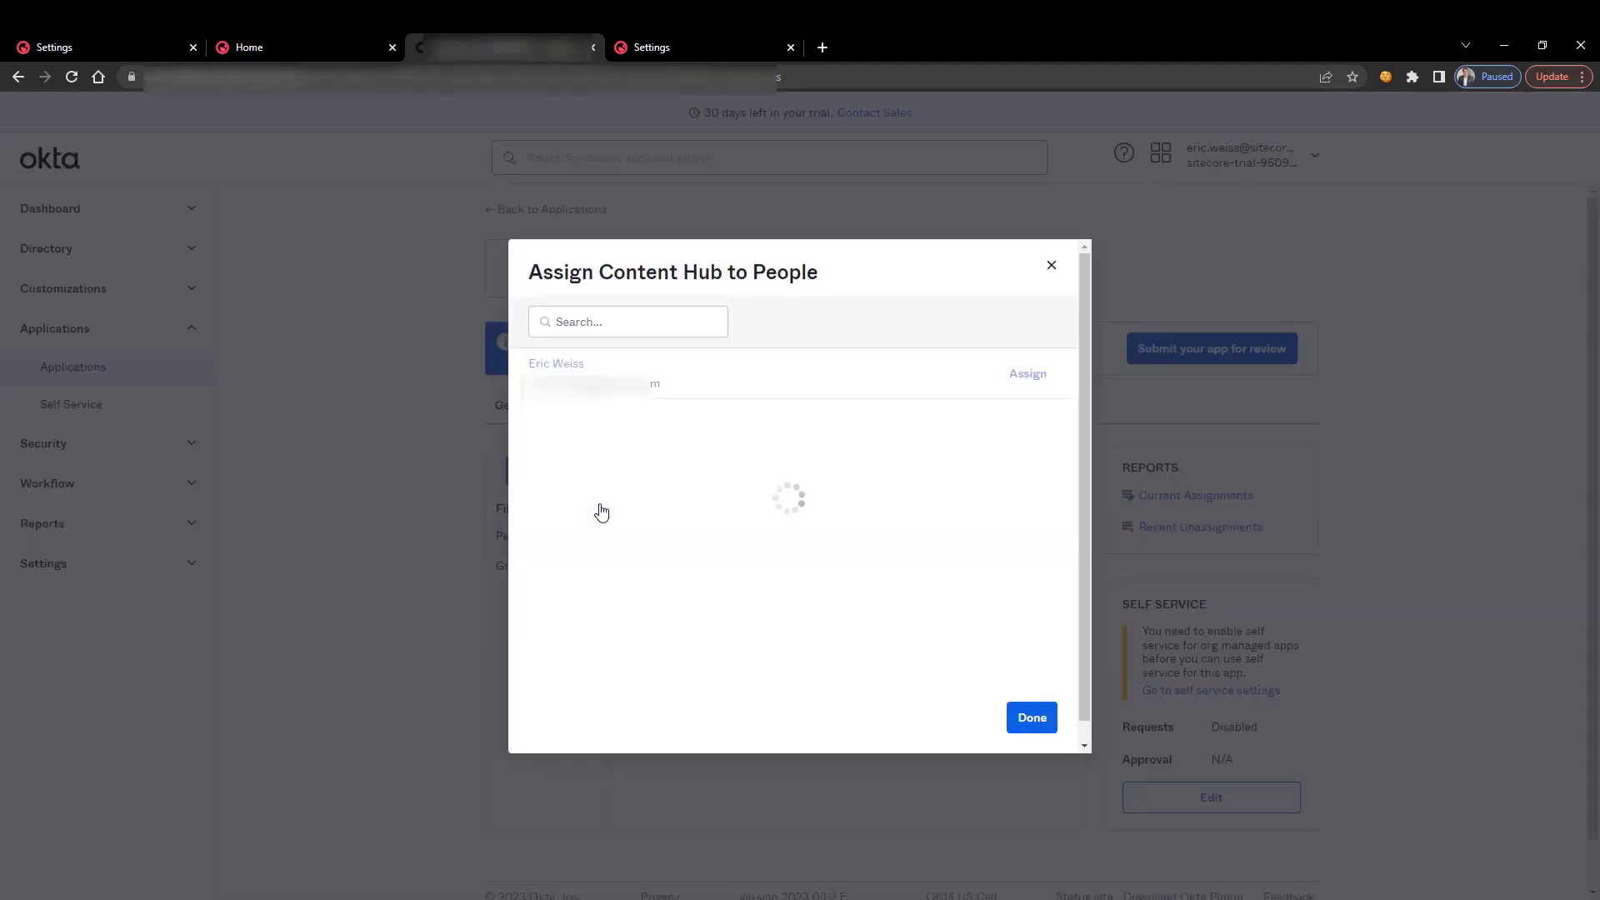
click(1031, 376)
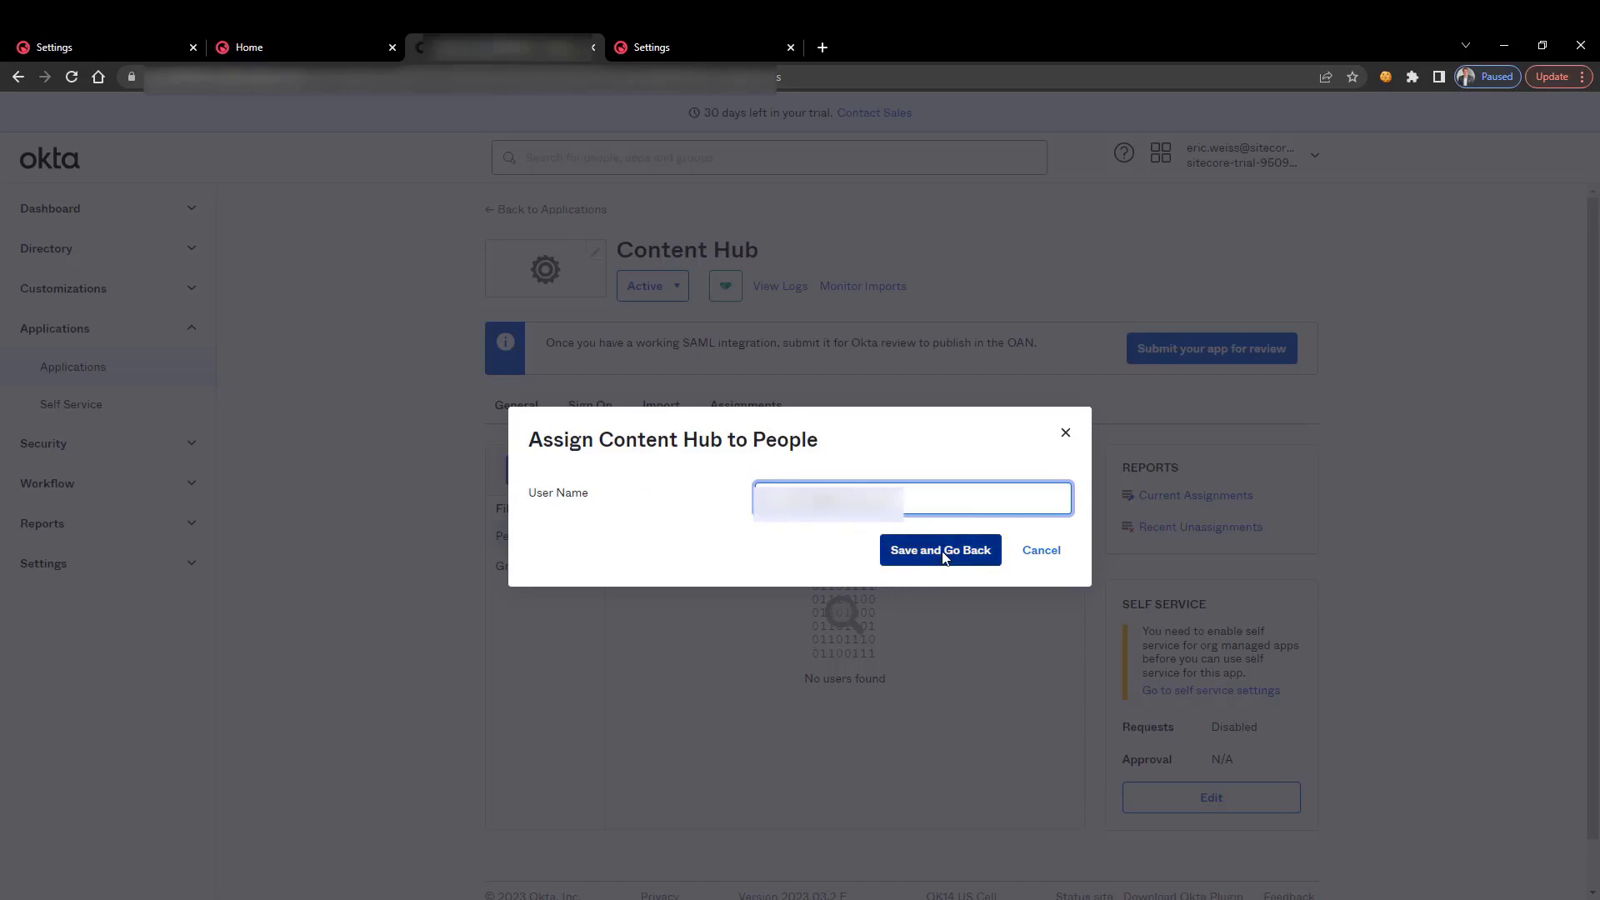
click(945, 556)
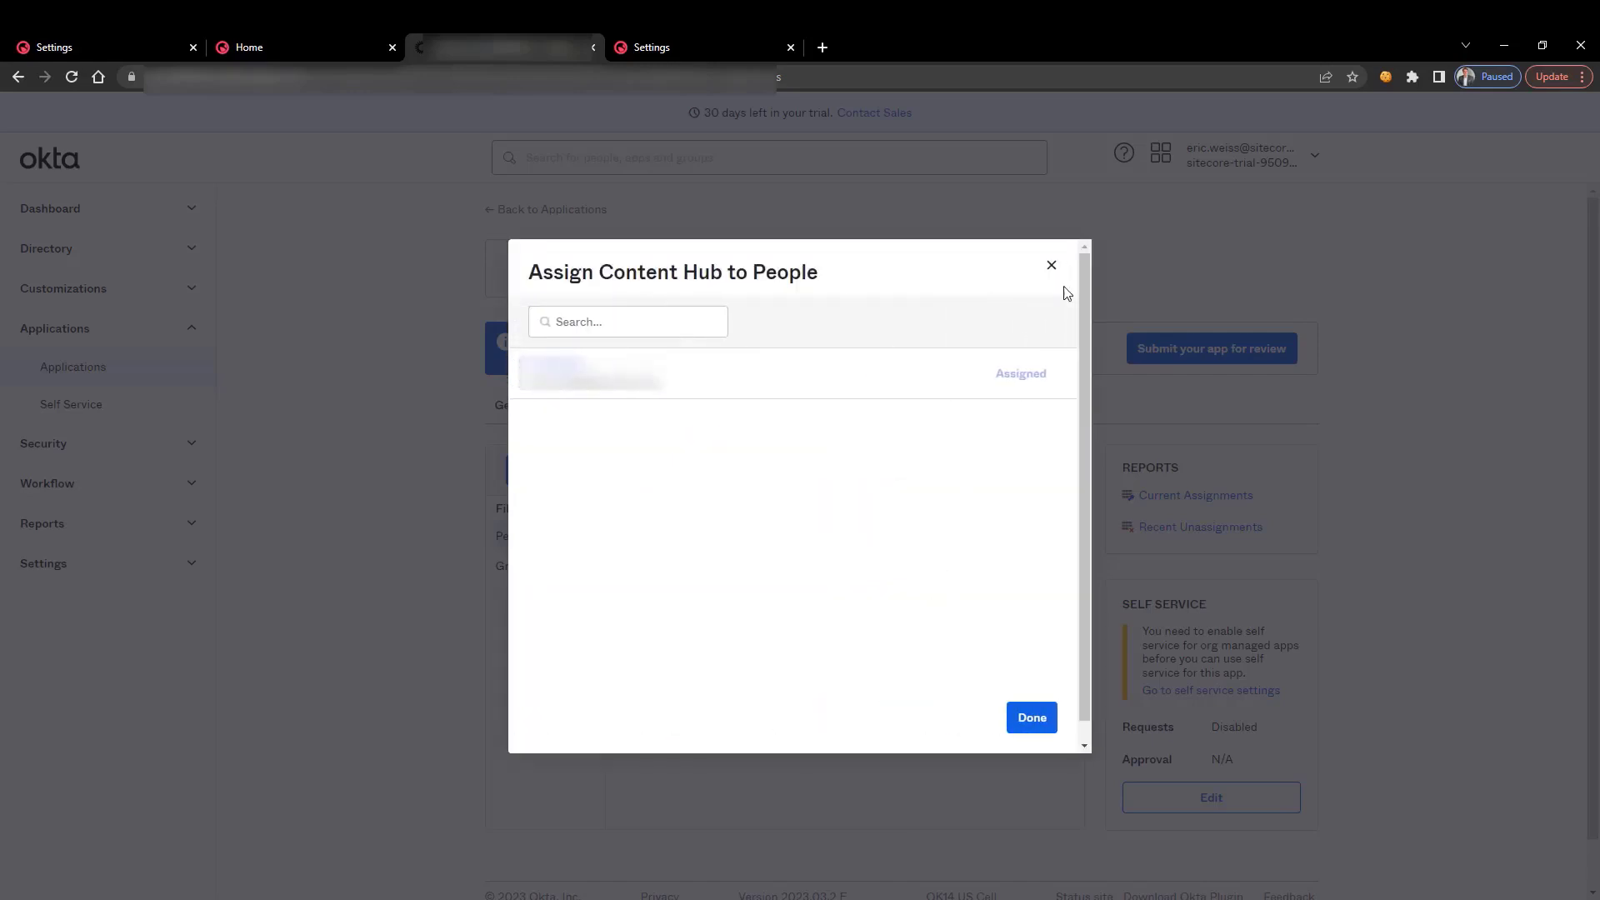
click(1035, 718)
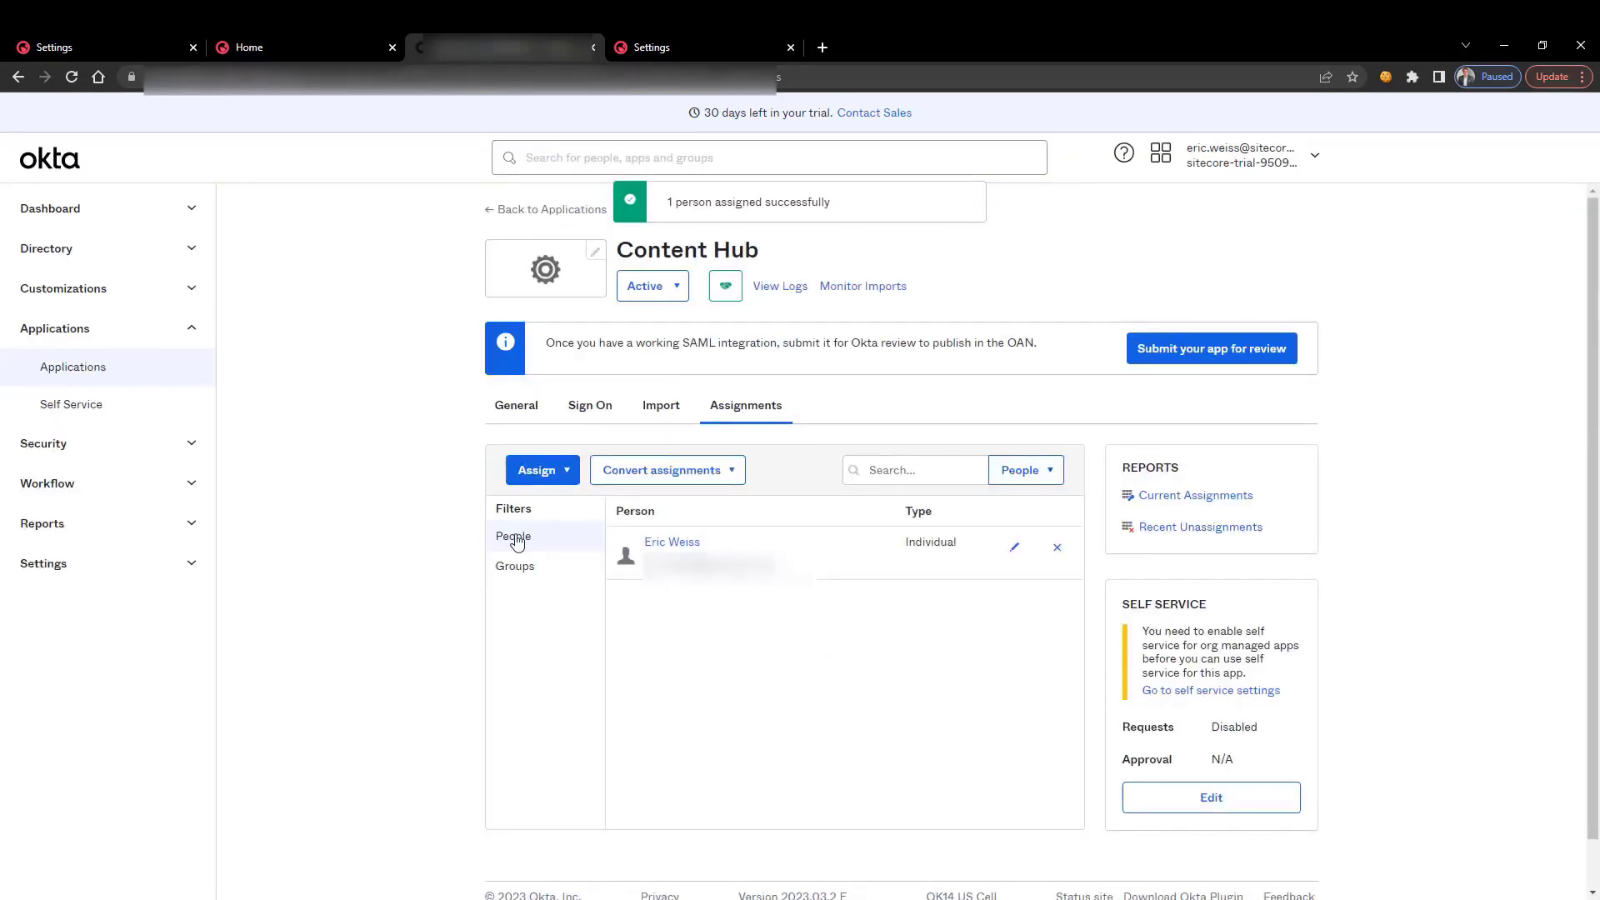
click(595, 410)
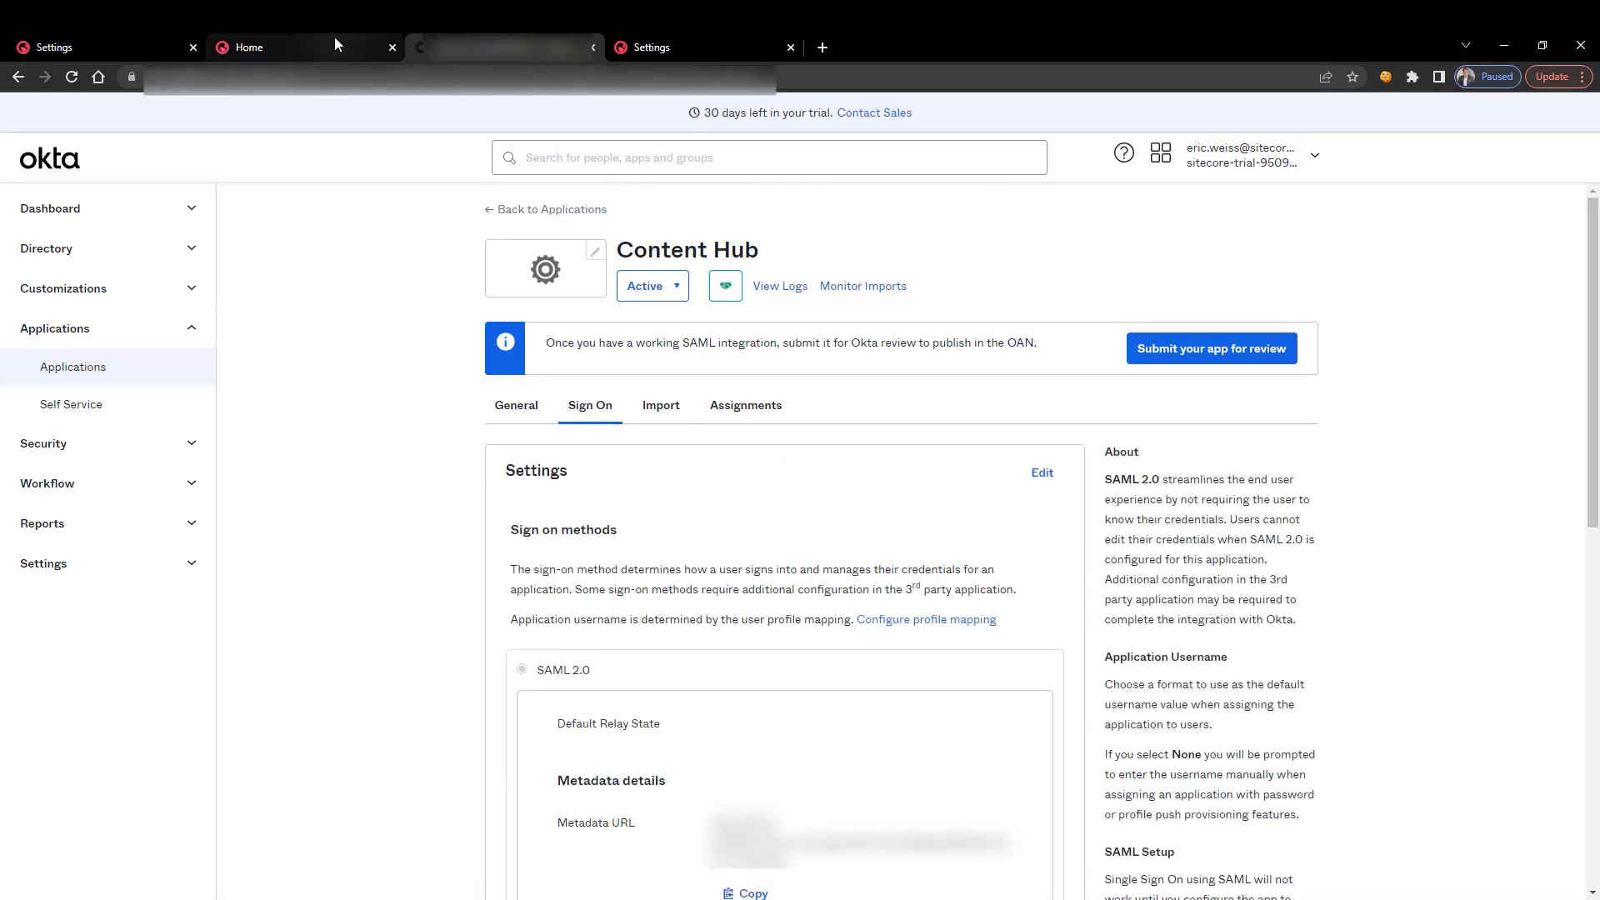
- Paste an empty saml provider block after the email claim line in the Authentication JSON
click(686, 44)
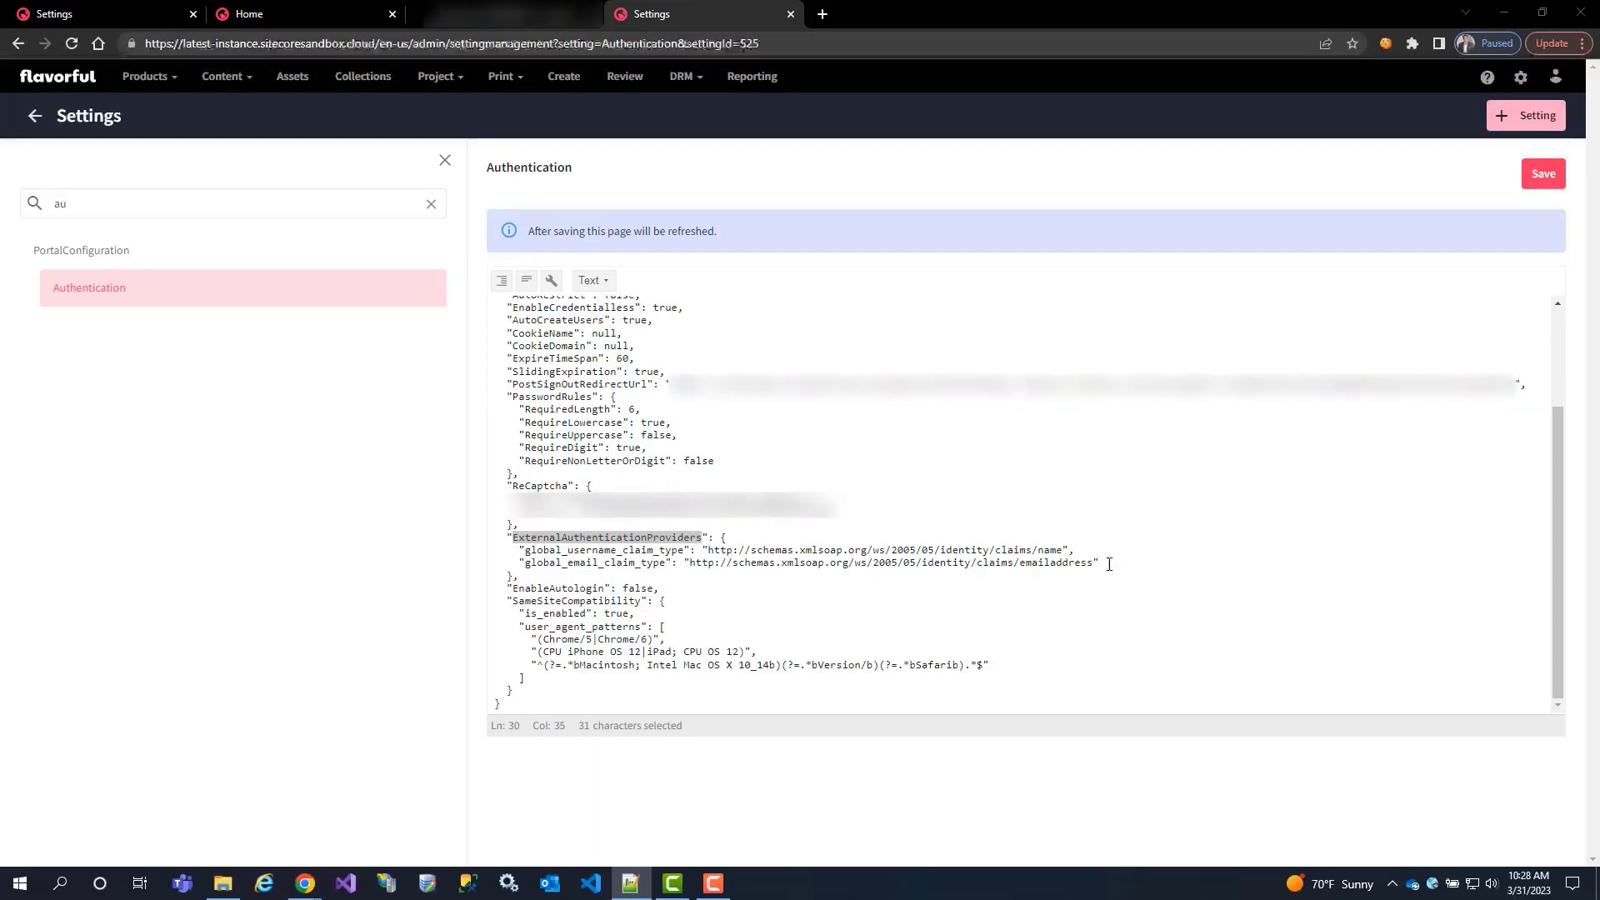
click(1153, 568)
text(,     "saml": [       {         "metadata_location": "",         "sp_entity_id": "",         "idp_entity_id": "",         "provider_name": "",         "module_path": "",         "authentication_mode": "",         "email_claim_type": "",         "username_claim_type": "",         "is_enabled": true       }     ])
scroll(590, 611, down, 3)
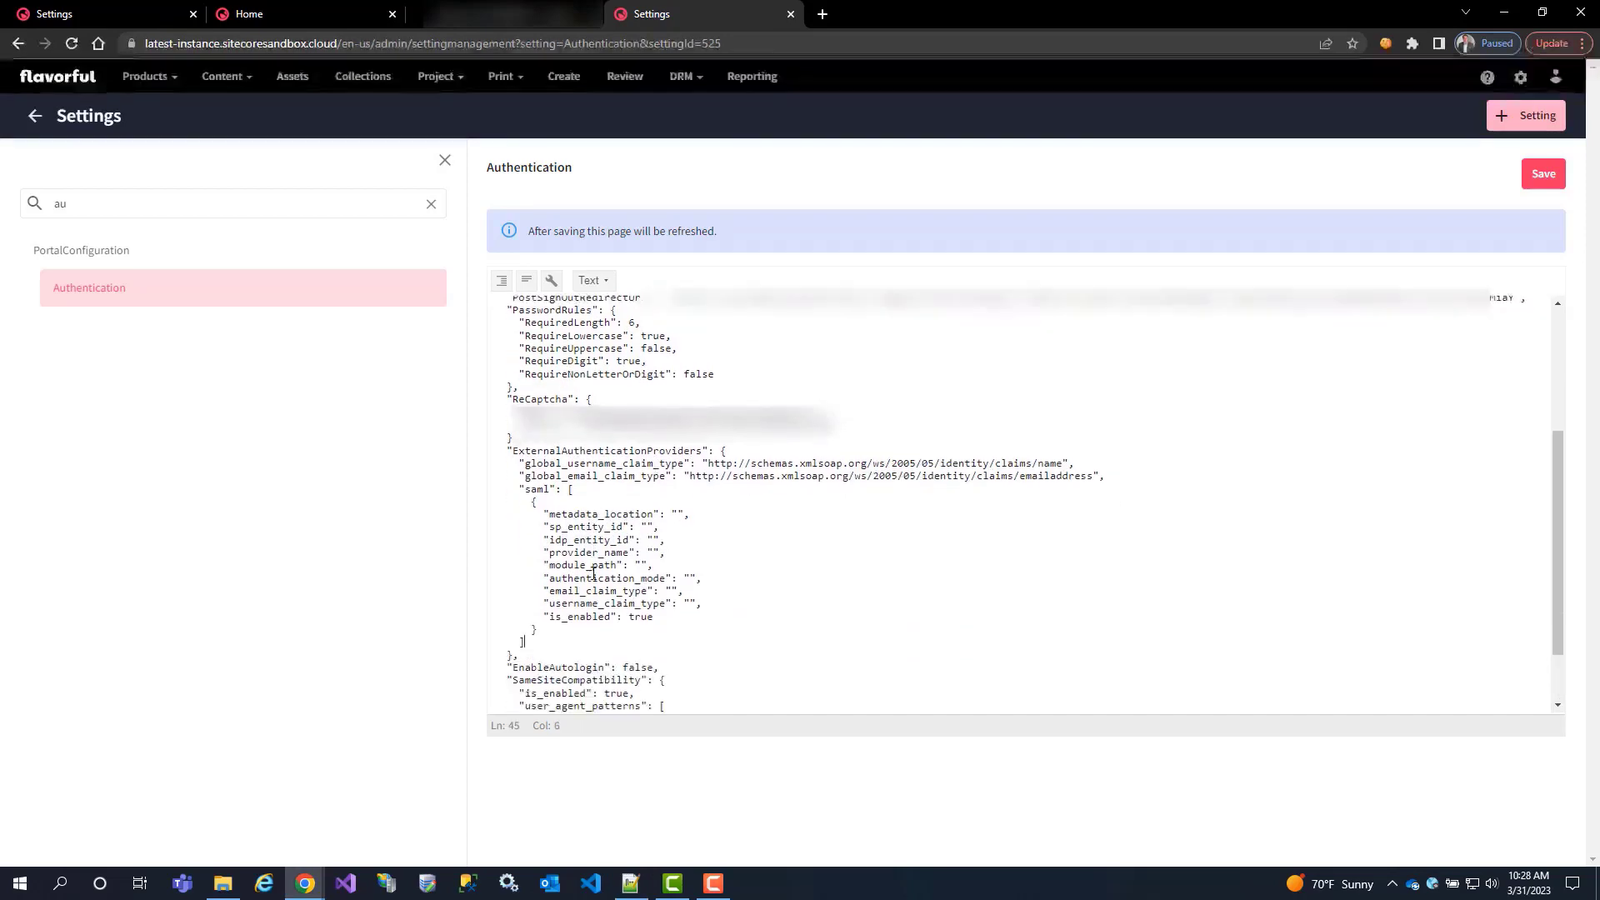
double_click(537, 410)
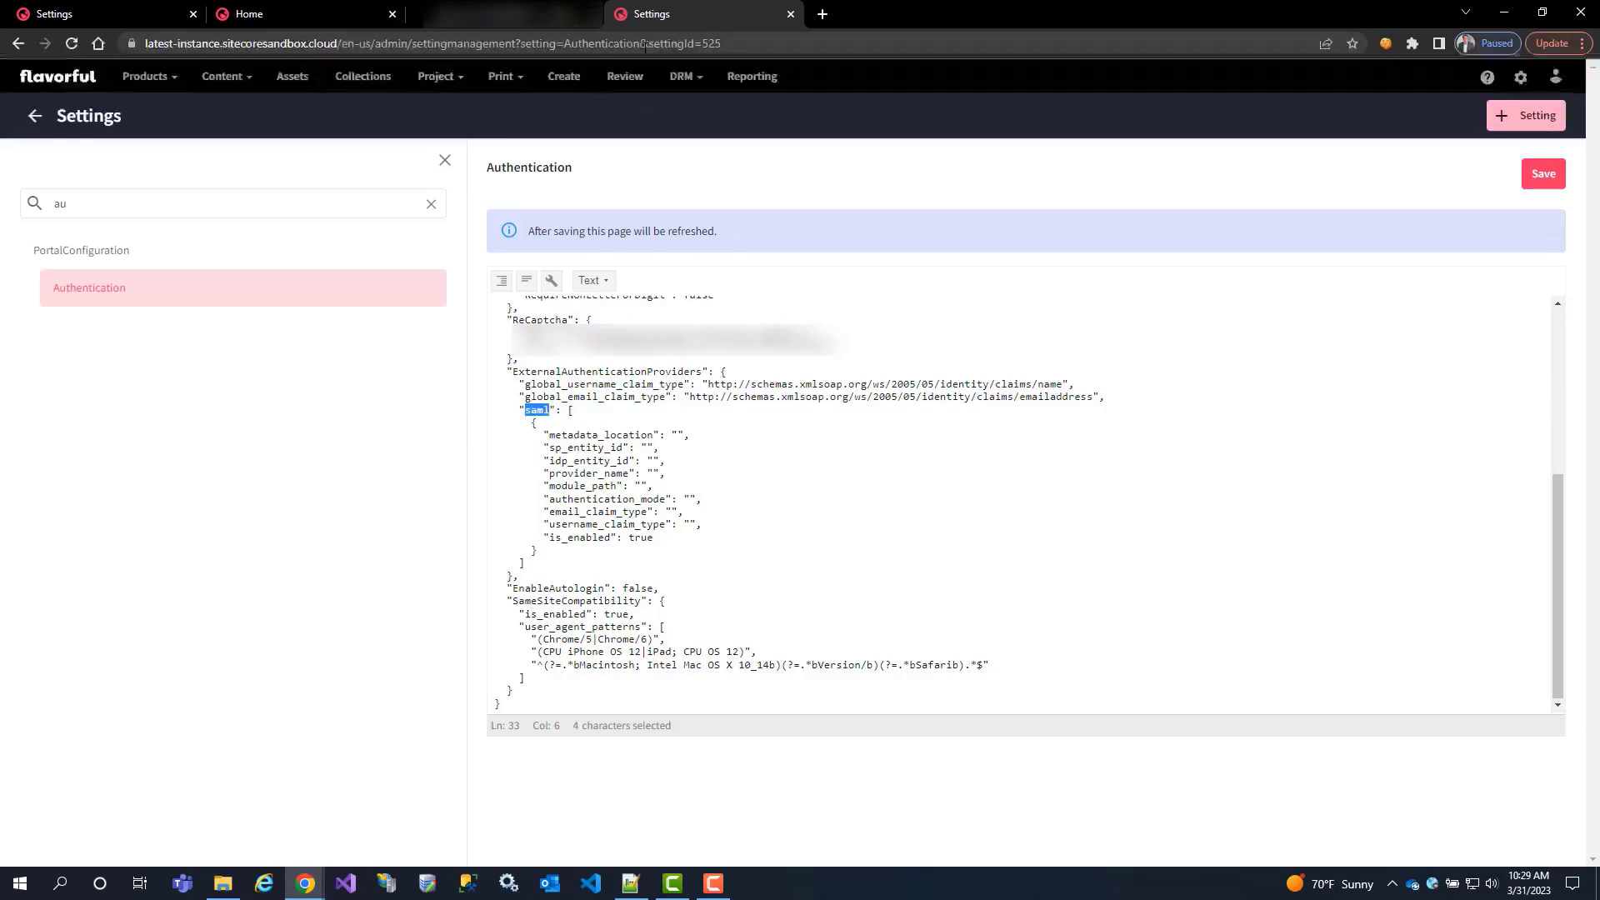
click(504, 14)
- Copy Okta's metadata URL into the saml block's metadata_location value
scroll(917, 515, down, 3)
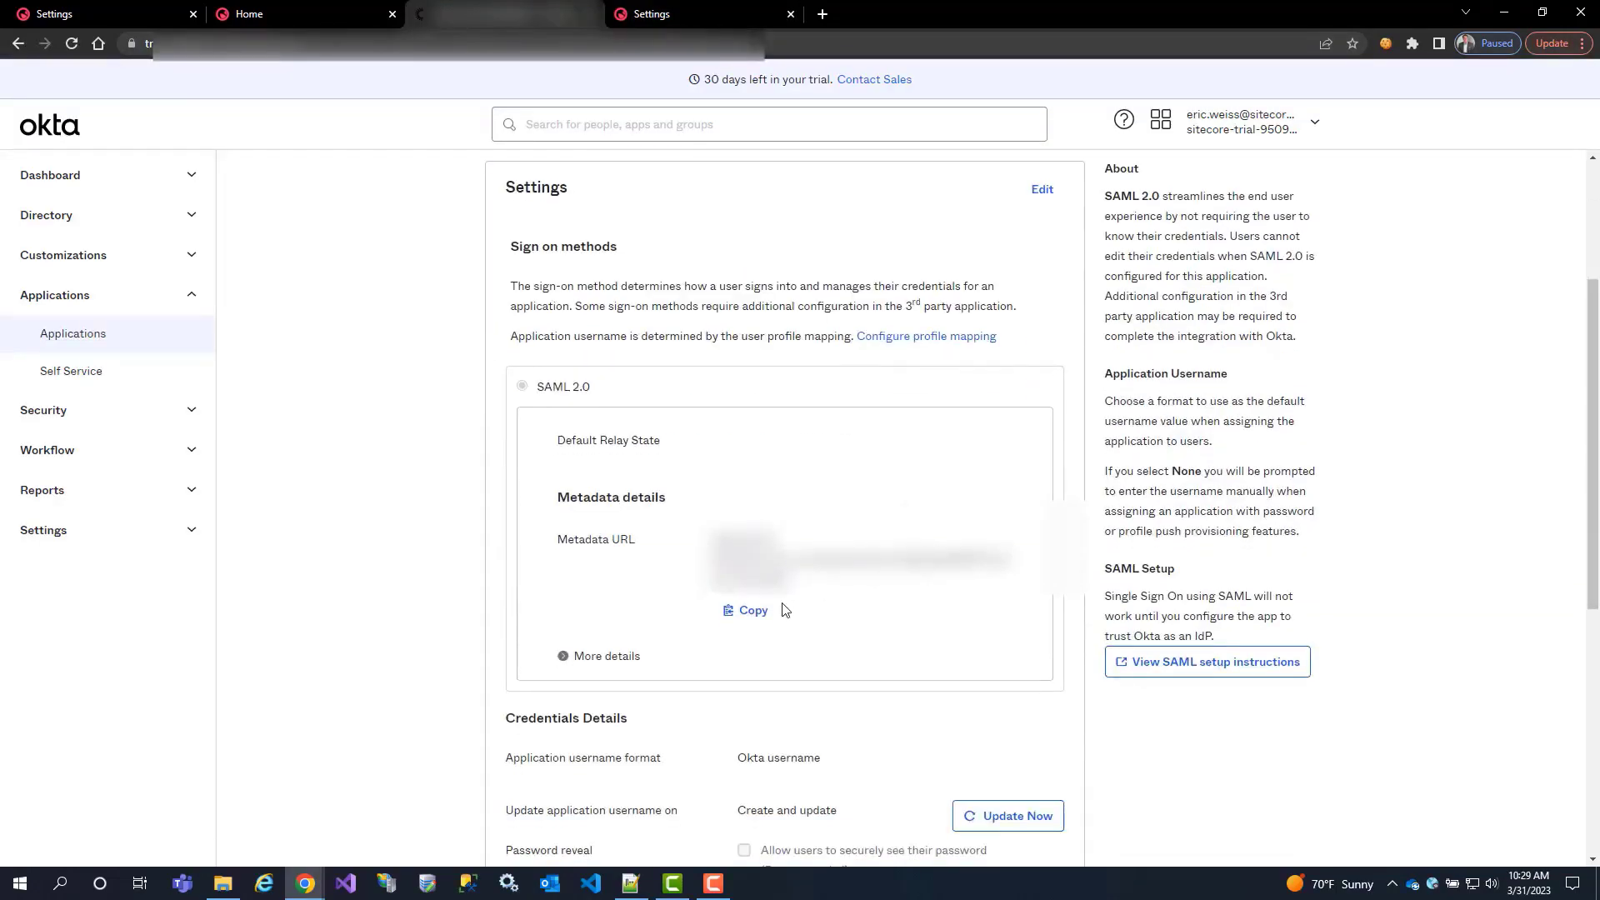
click(754, 613)
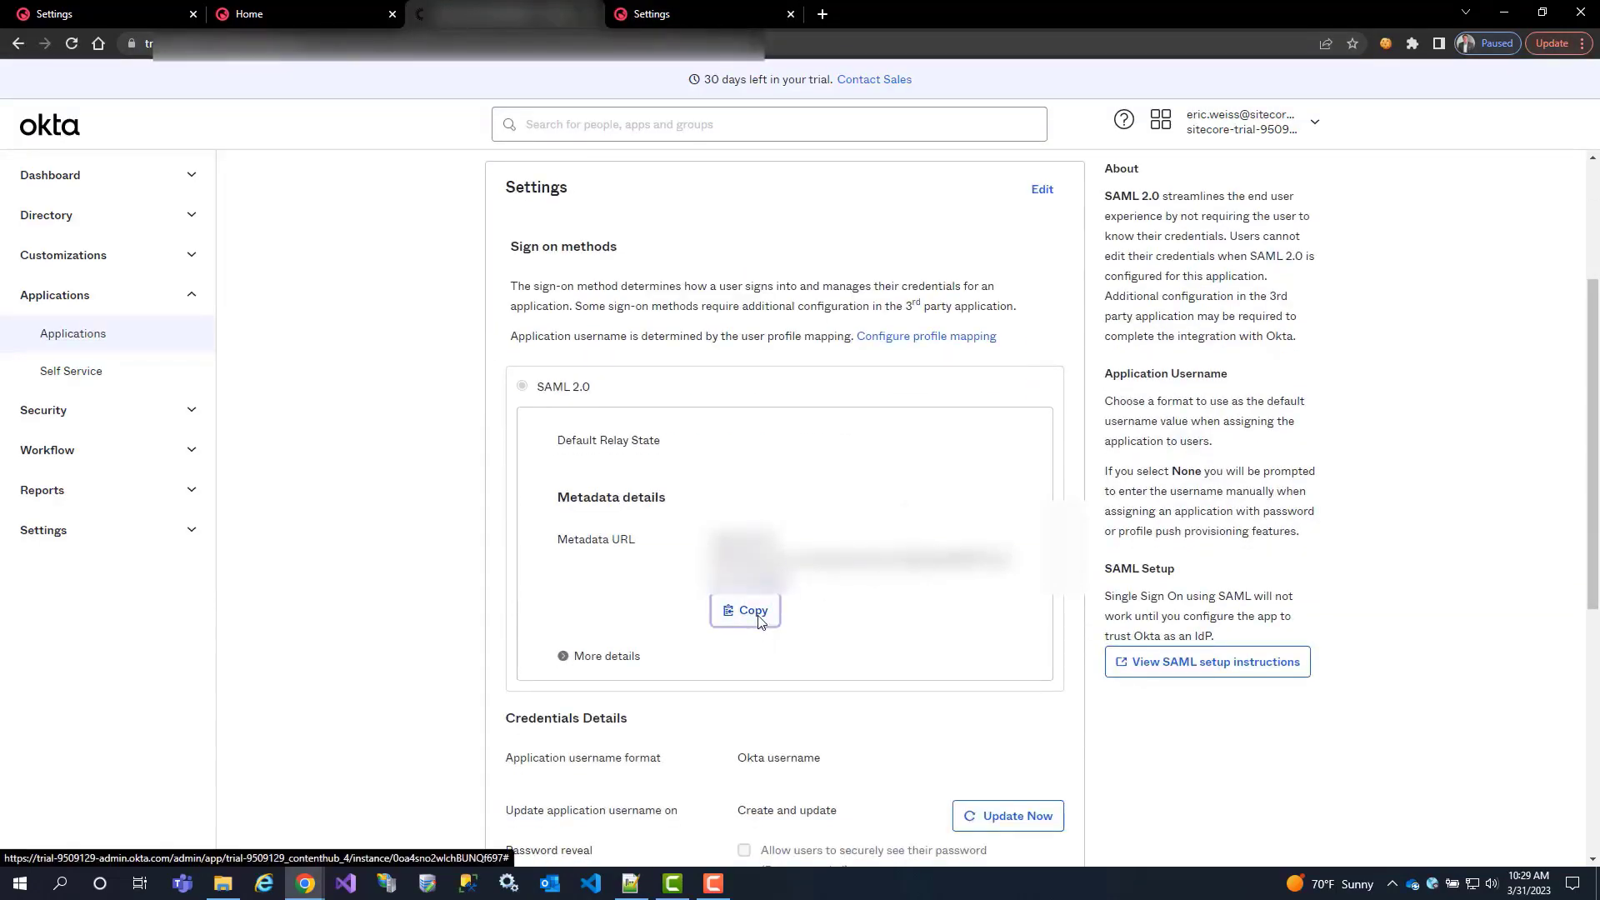
click(692, 12)
click(680, 433)
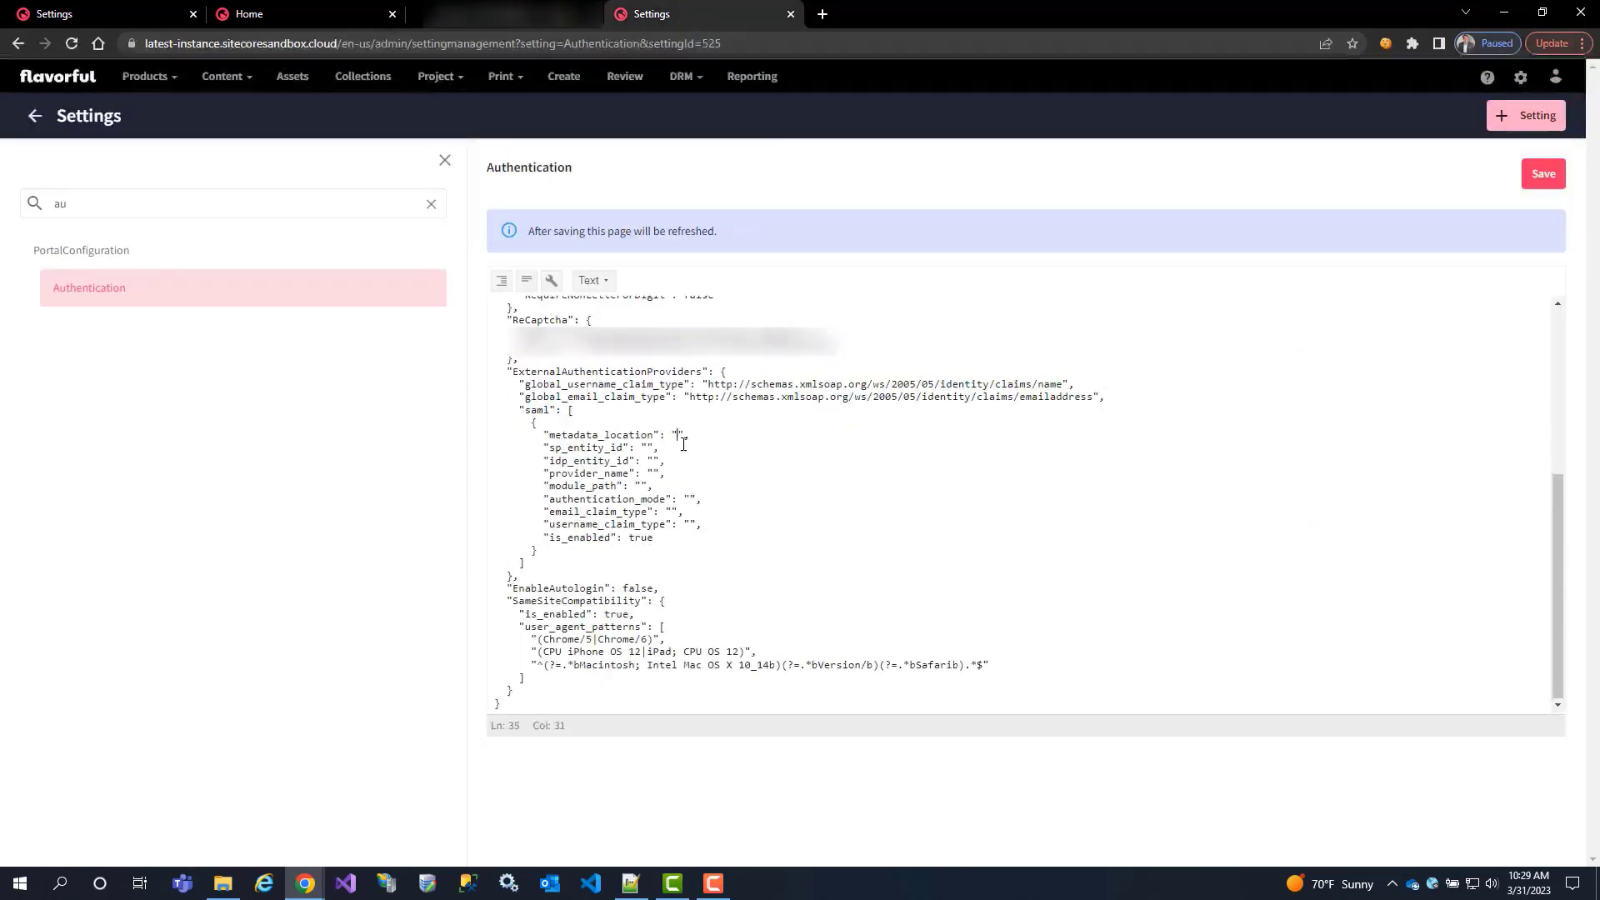
key(ctrl+v)
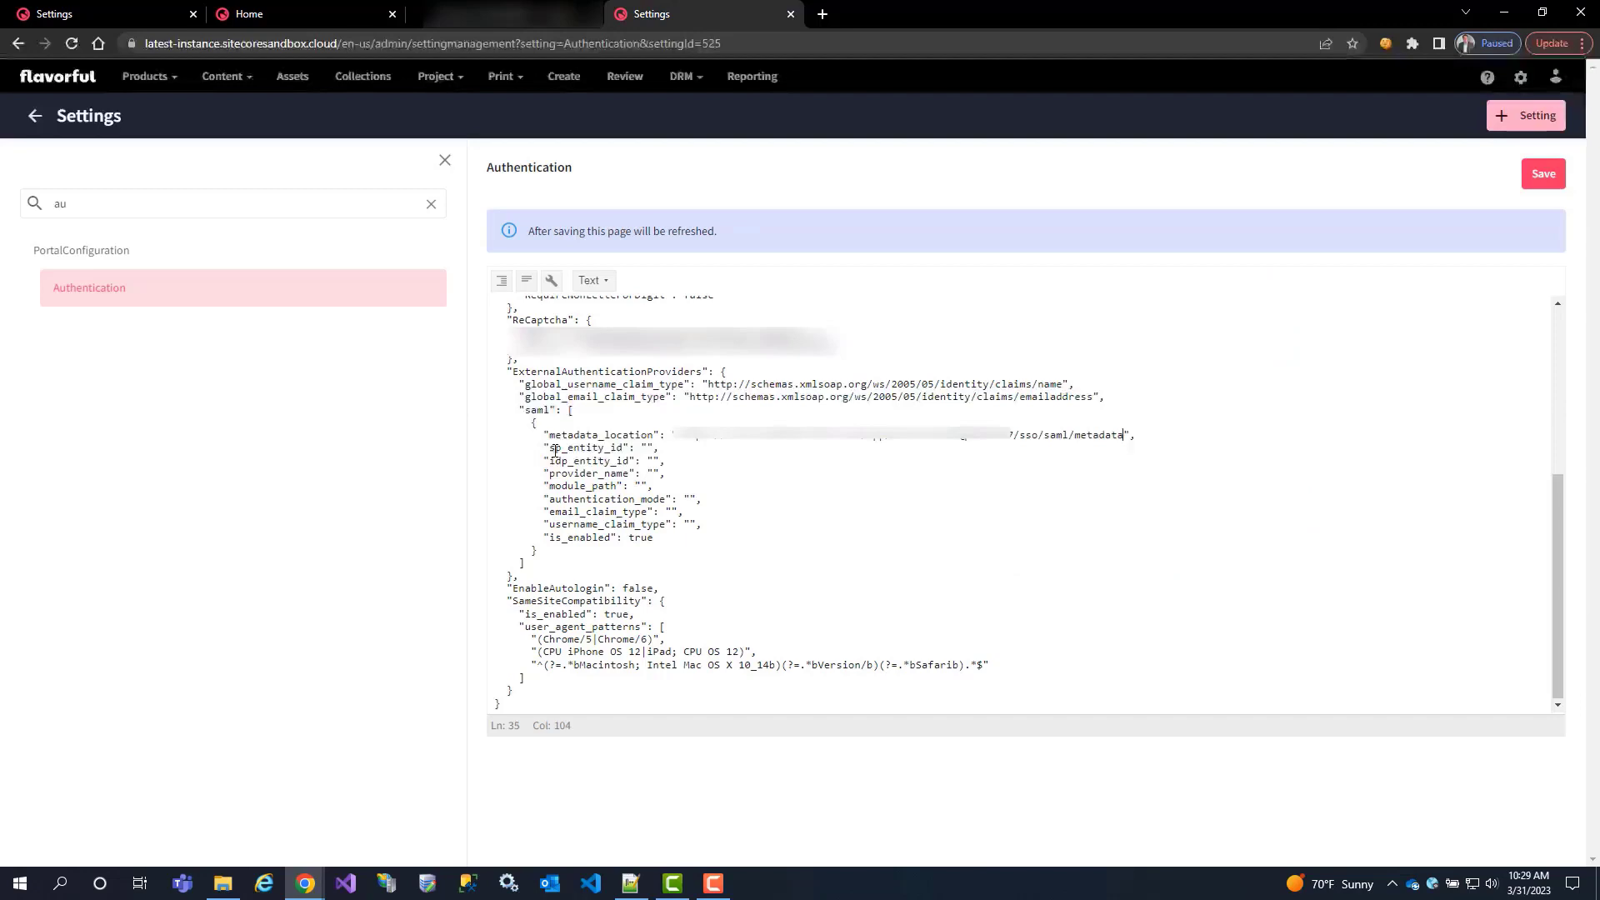
click(376, 43)
click(376, 43)
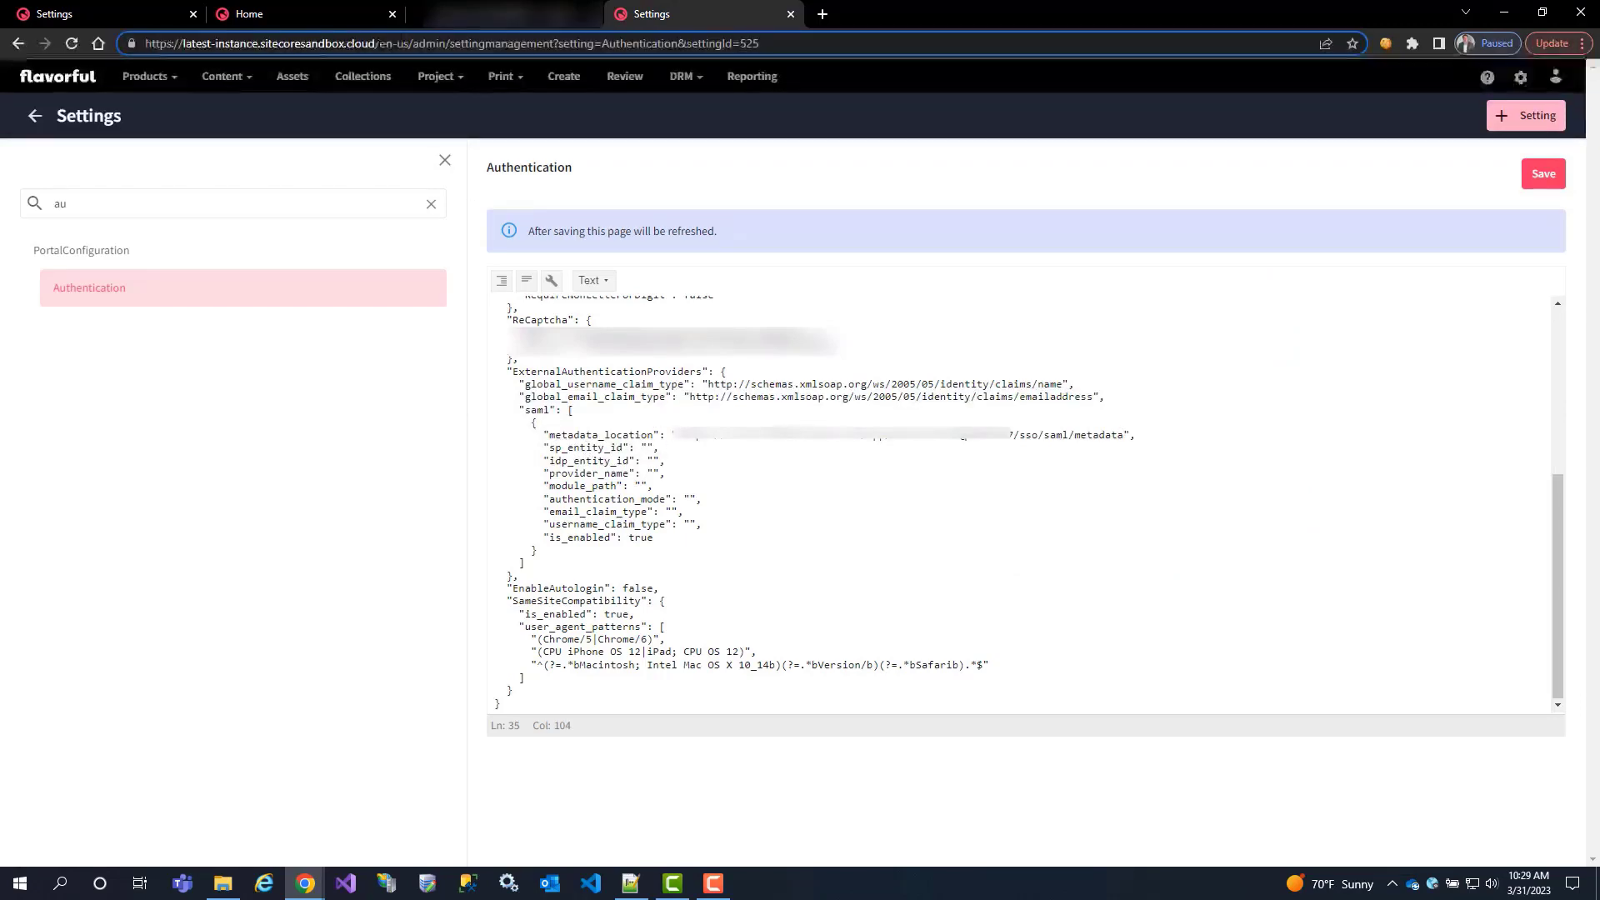
drag(380, 43, 145, 43)
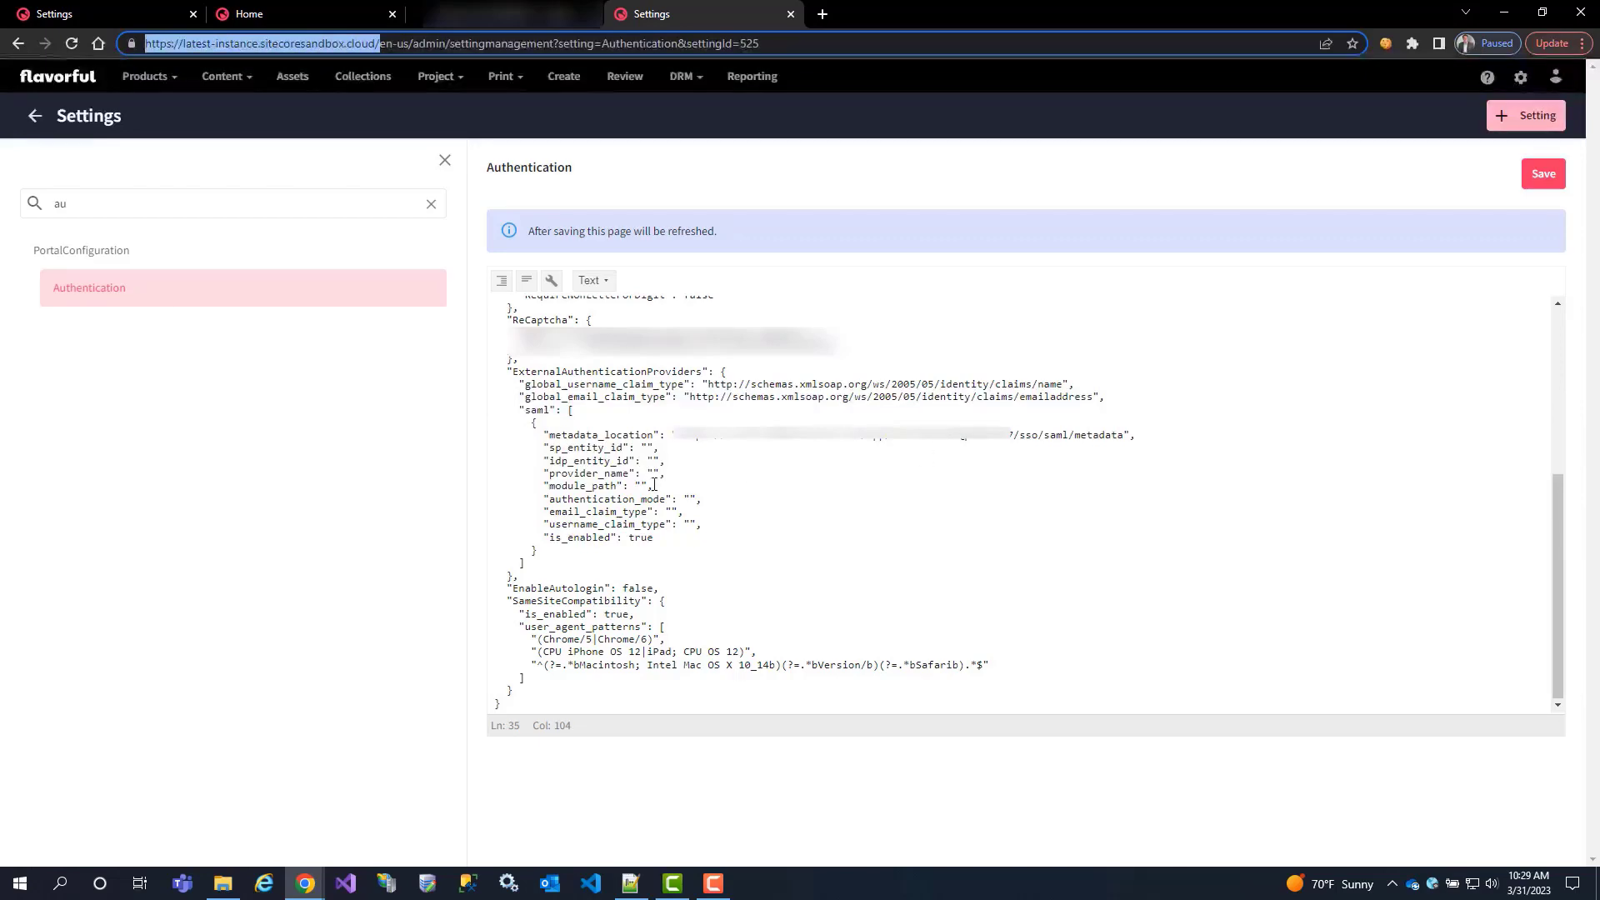
click(647, 447)
key(ctrl+v)
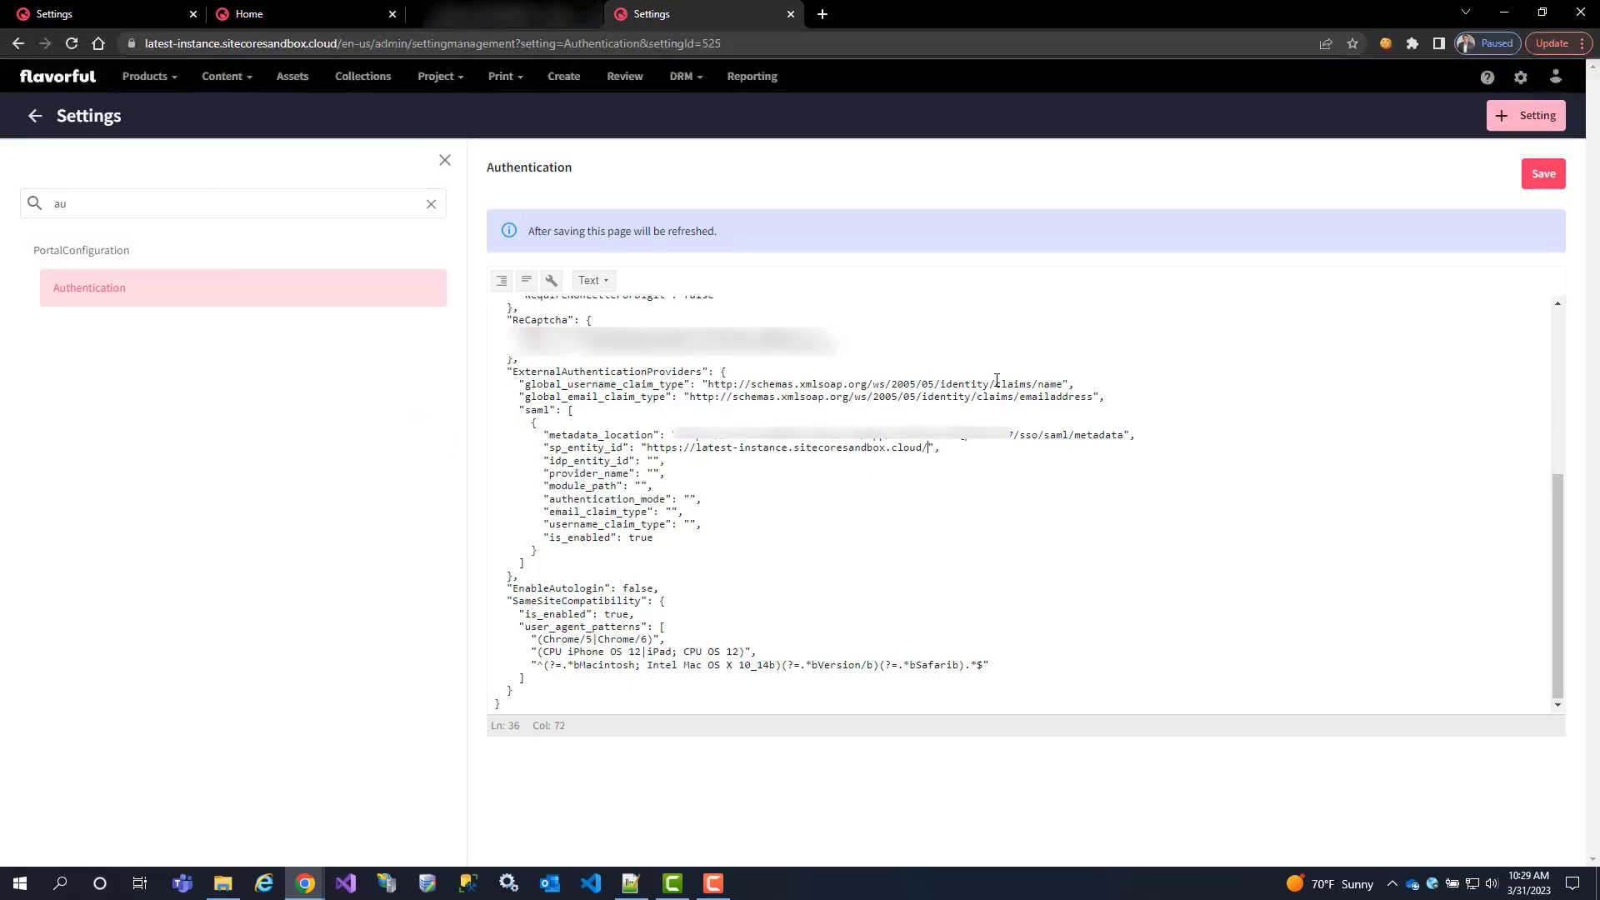
- Load the metadata_location URL in a new browser tab to view the SAML metadata
click(1126, 437)
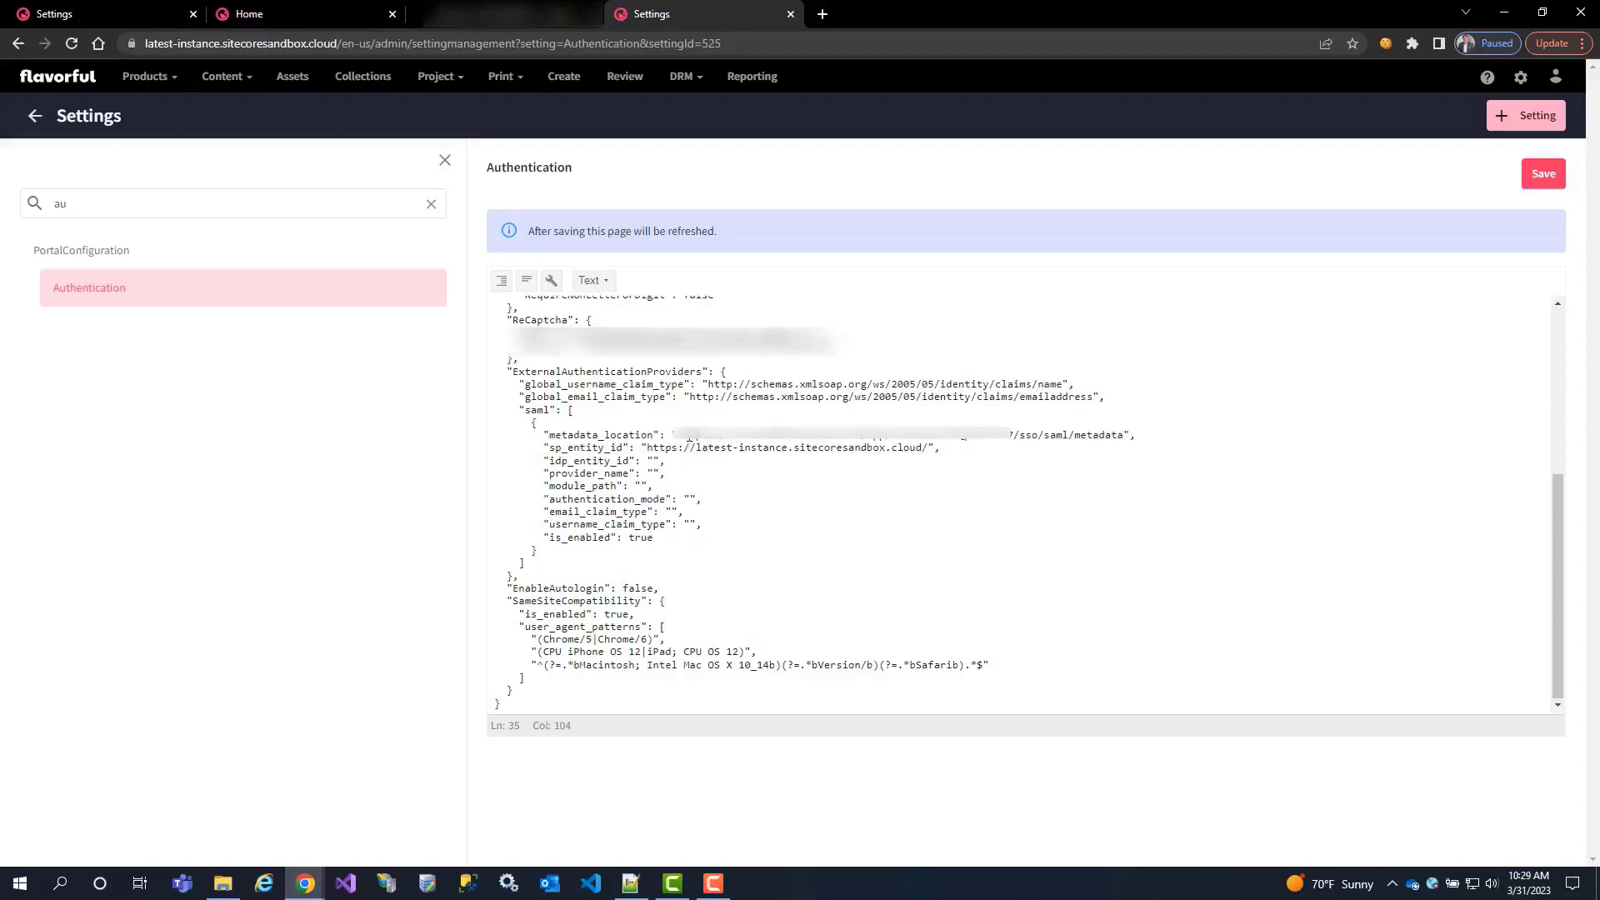
shift+click(679, 437)
click(825, 16)
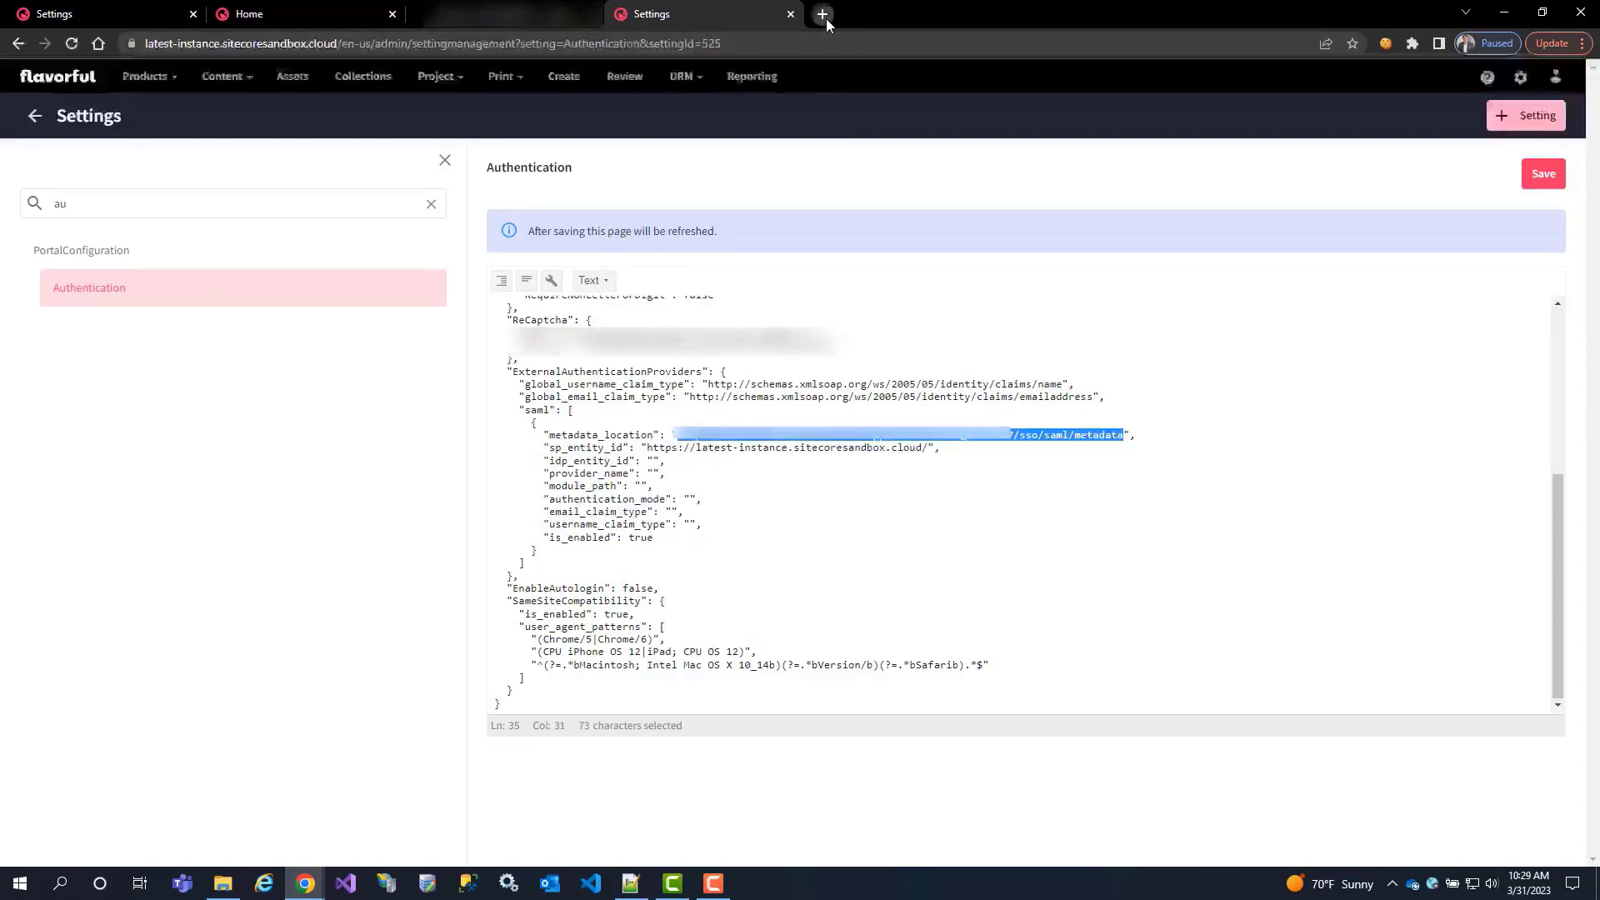
key(ctrl+v)
key(Return)
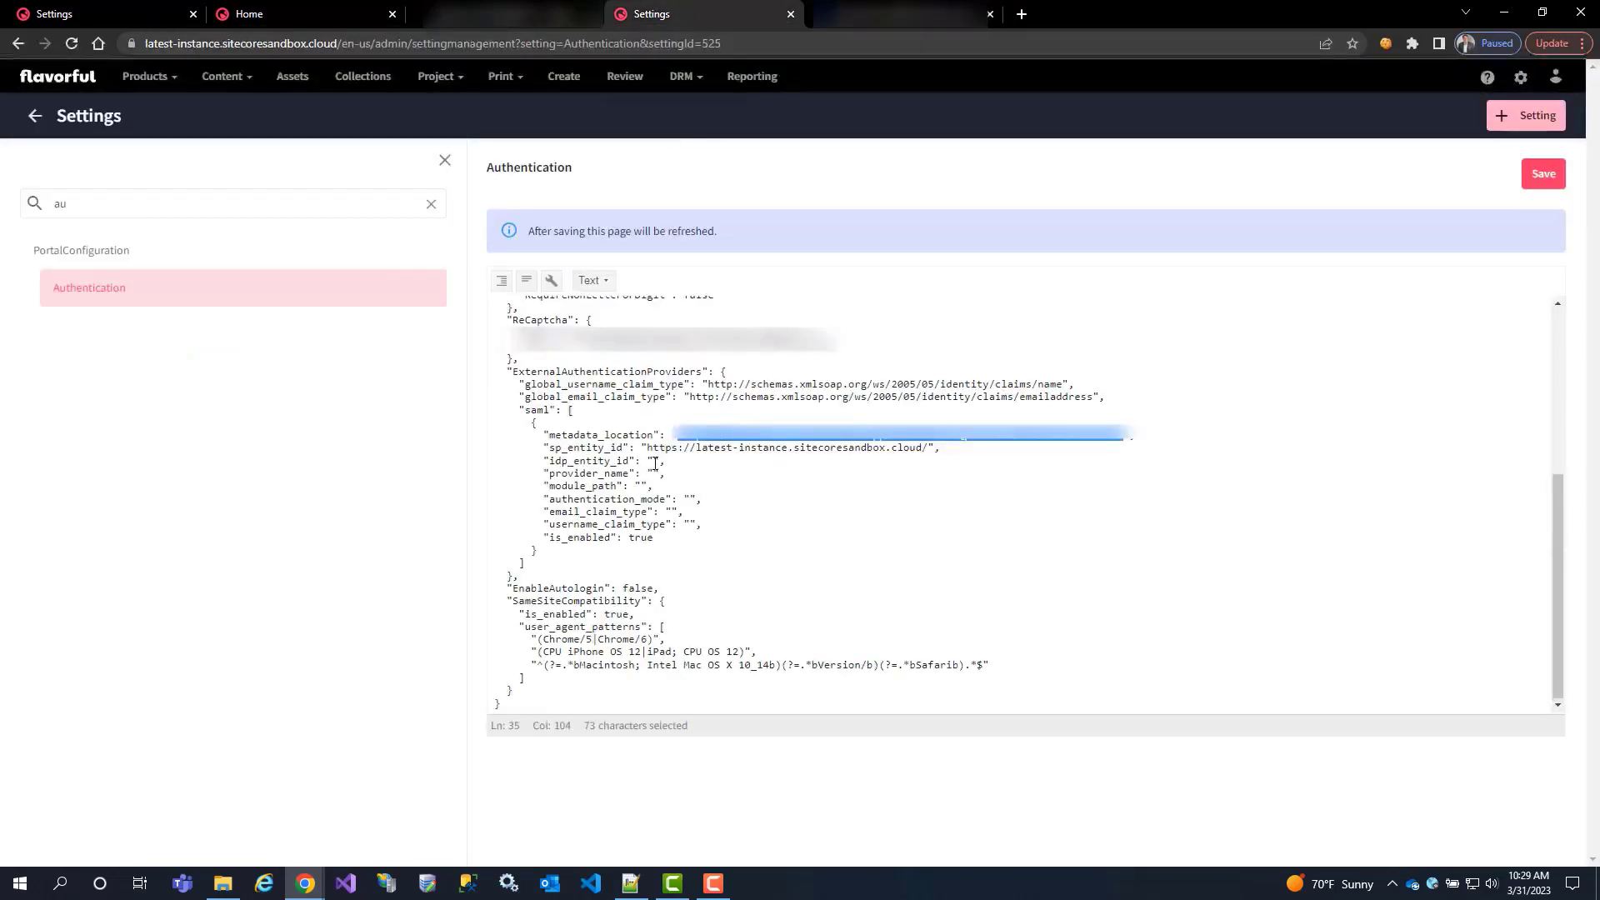
- Paste Okta's entity ID into idp_entity_id and enter saml, AuthServices and Passive in the following fields
click(656, 459)
key(ctrl+v)
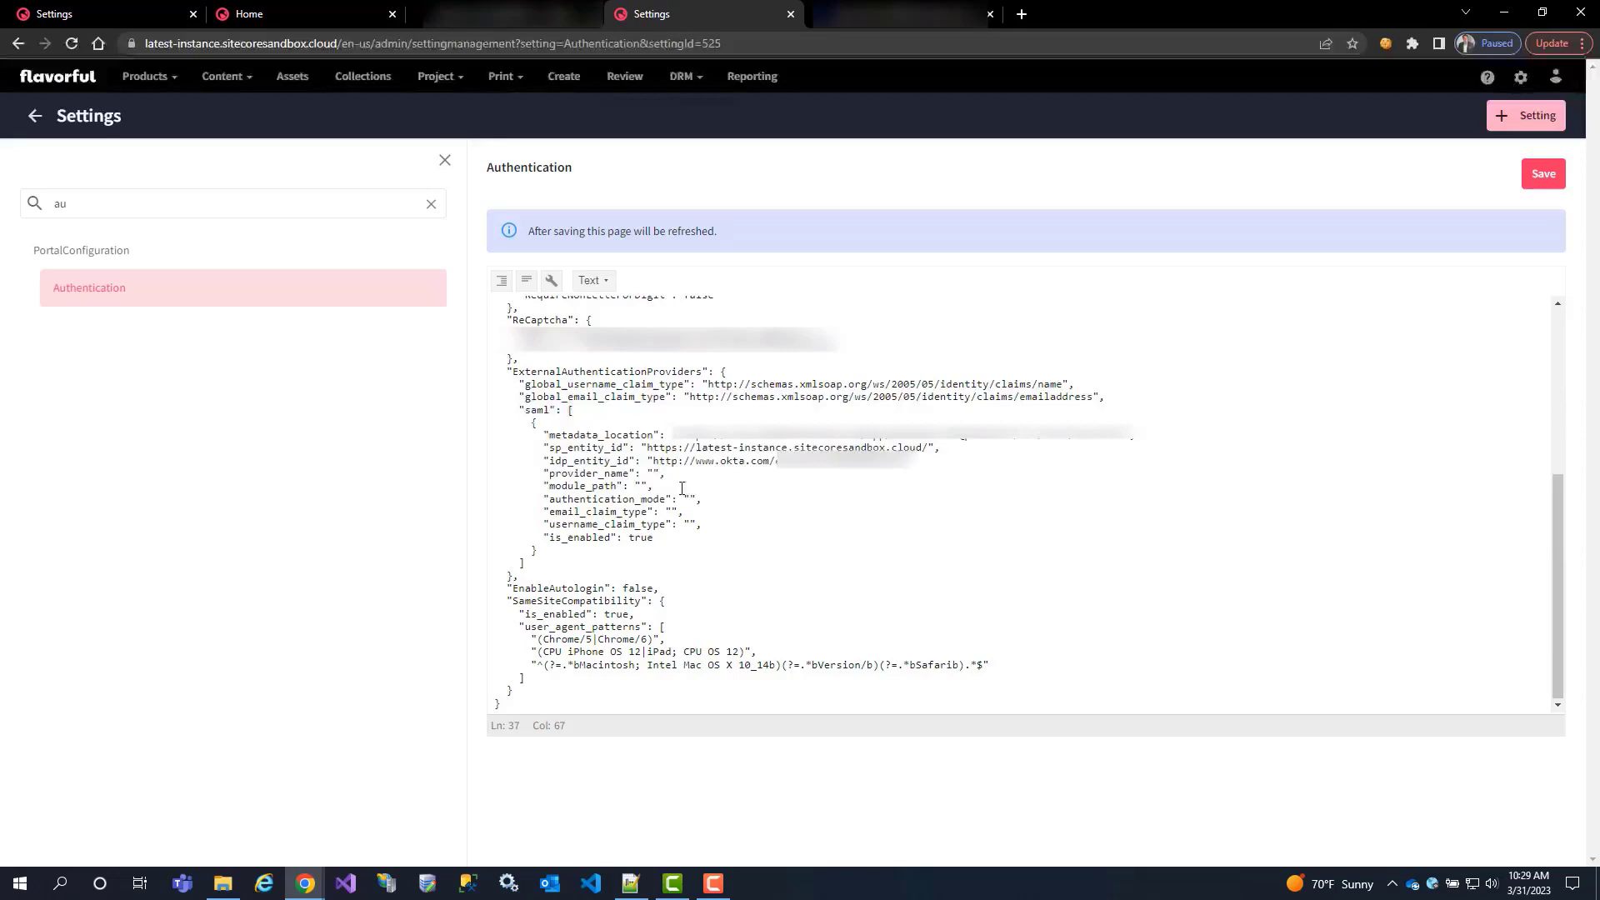
click(656, 474)
text(saml)
text(l)
text(auth)
text(Service)
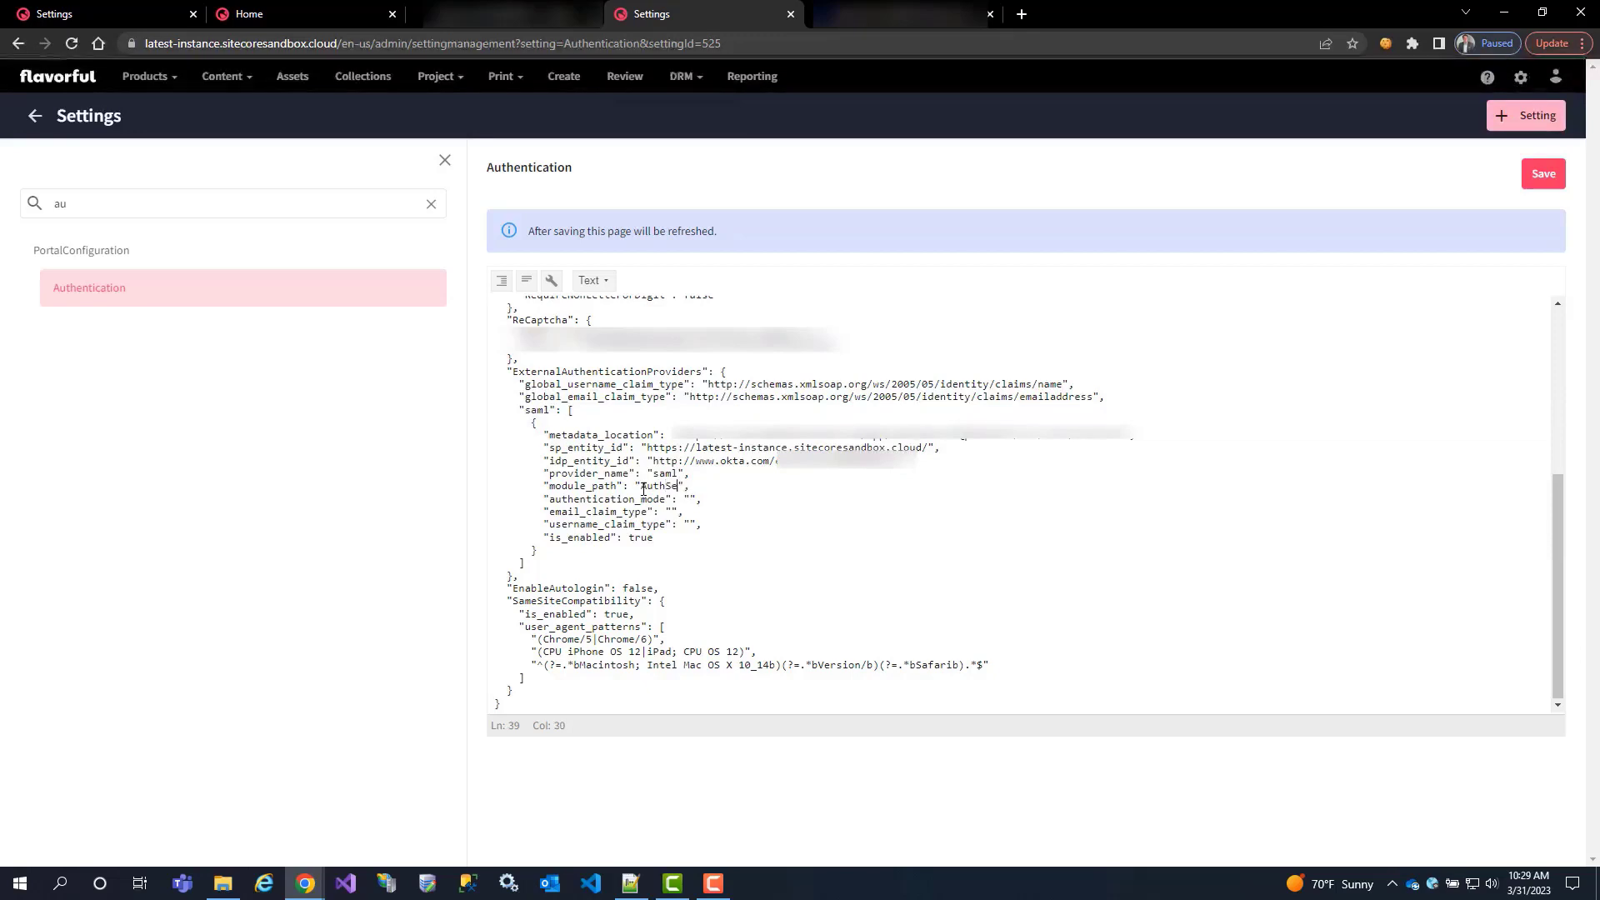
text(s)
click(690, 500)
text(P)
key(BackSpace)
text(Passive)
- Enter emailAddress as email_claim_type and reuse it for username_claim_type, leaving is_enabled true
click(629, 397)
click(671, 512)
text(em)
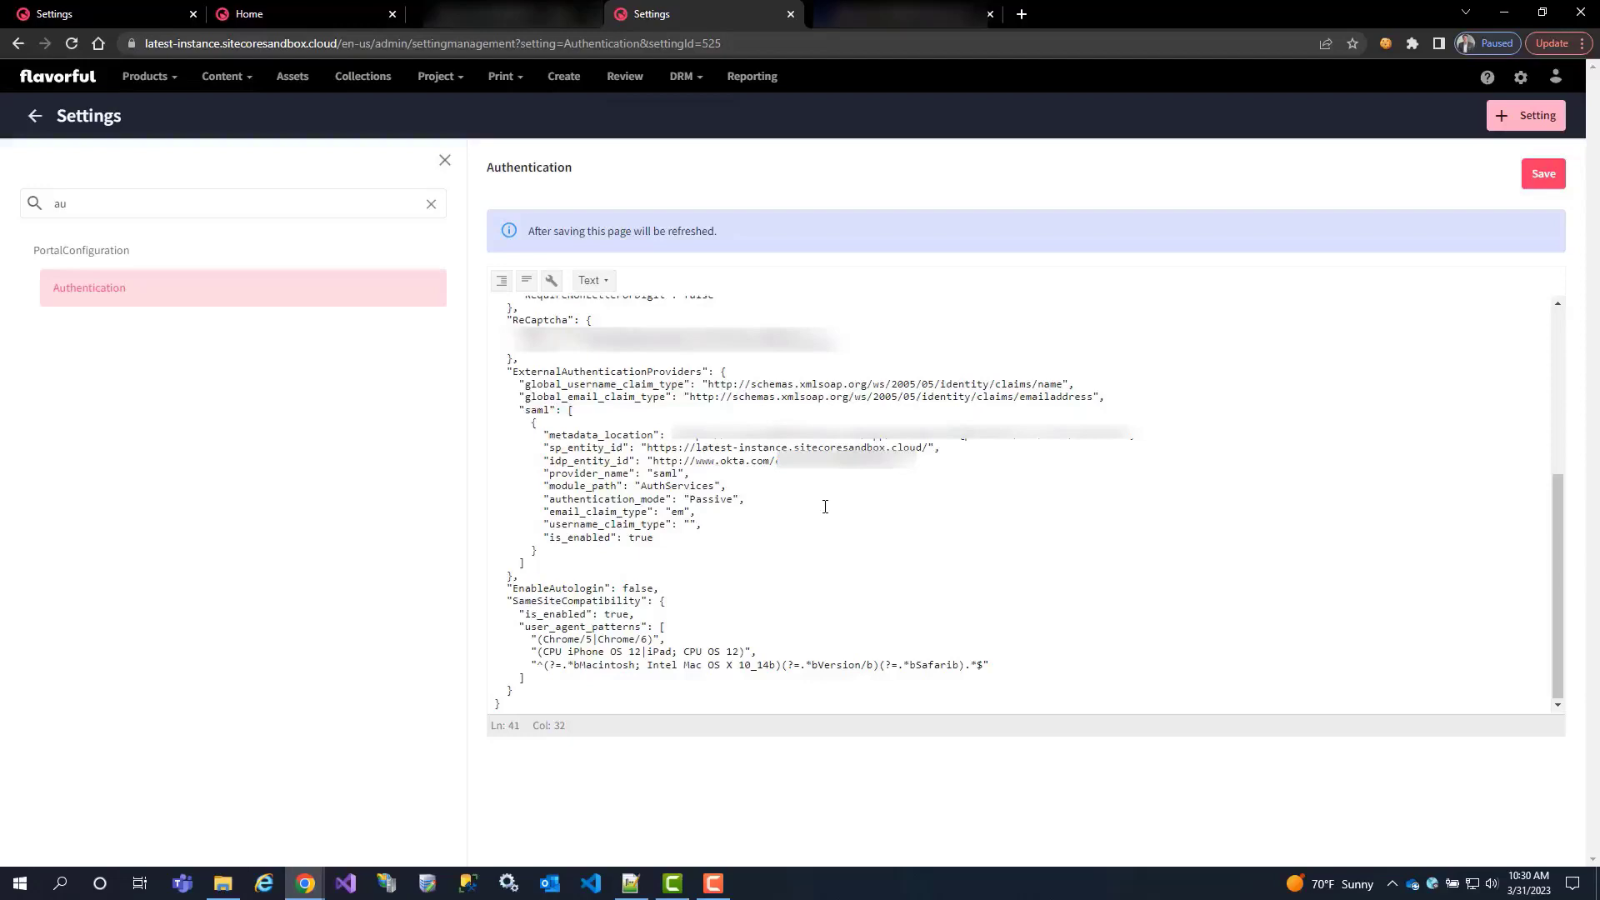
text(ailAddress)
double_click(718, 513)
key(ctrl+c)
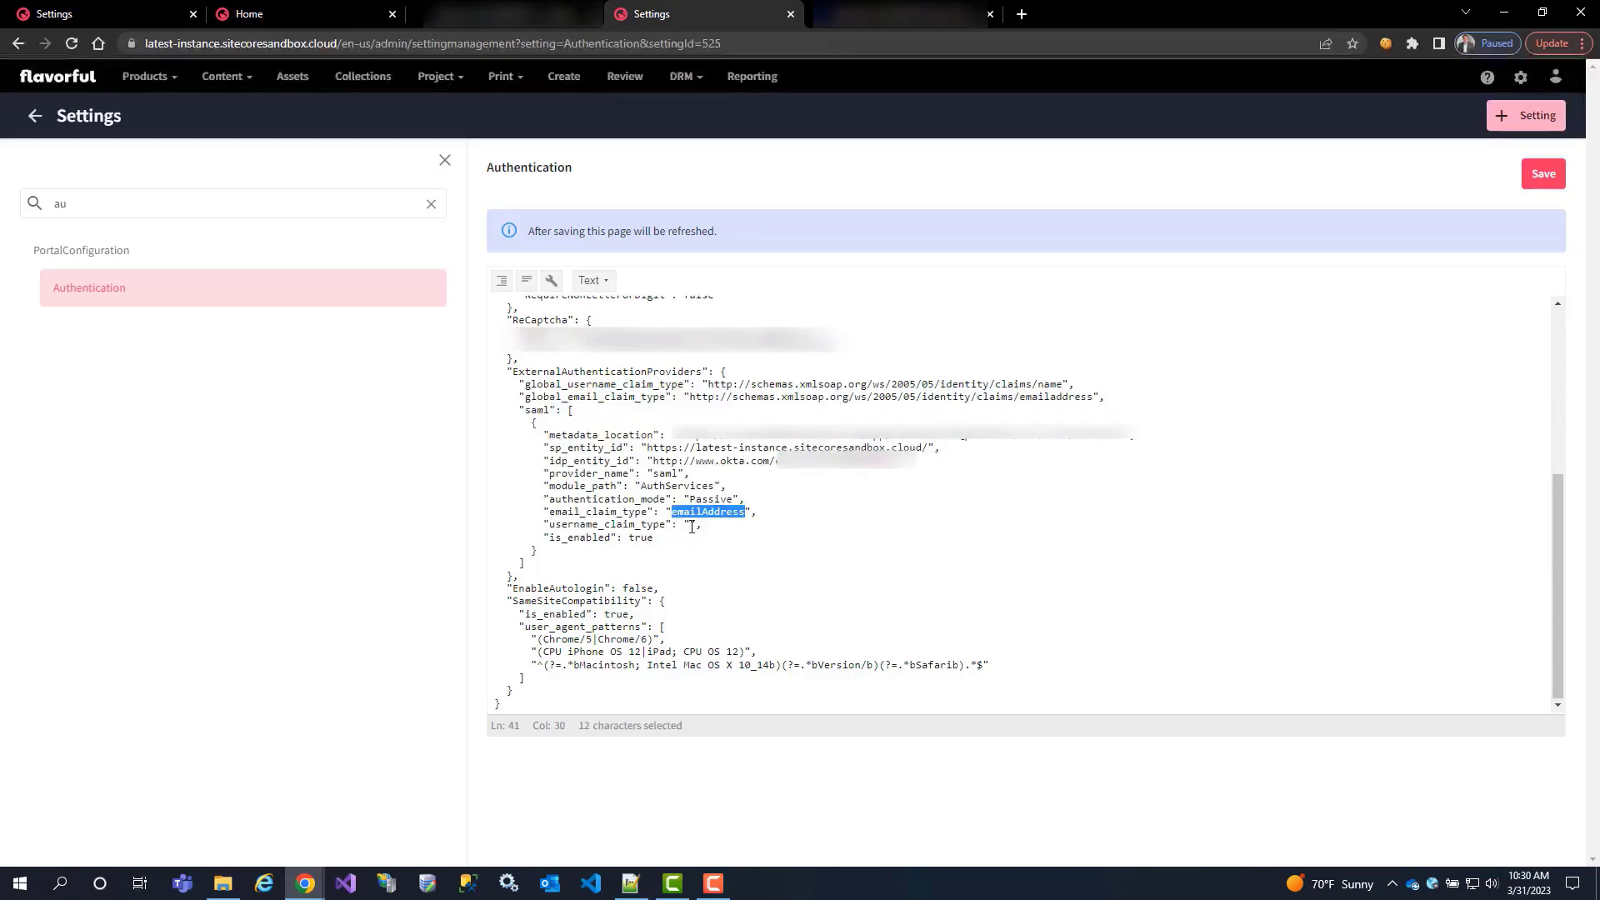
click(691, 524)
key(ctrl+v)
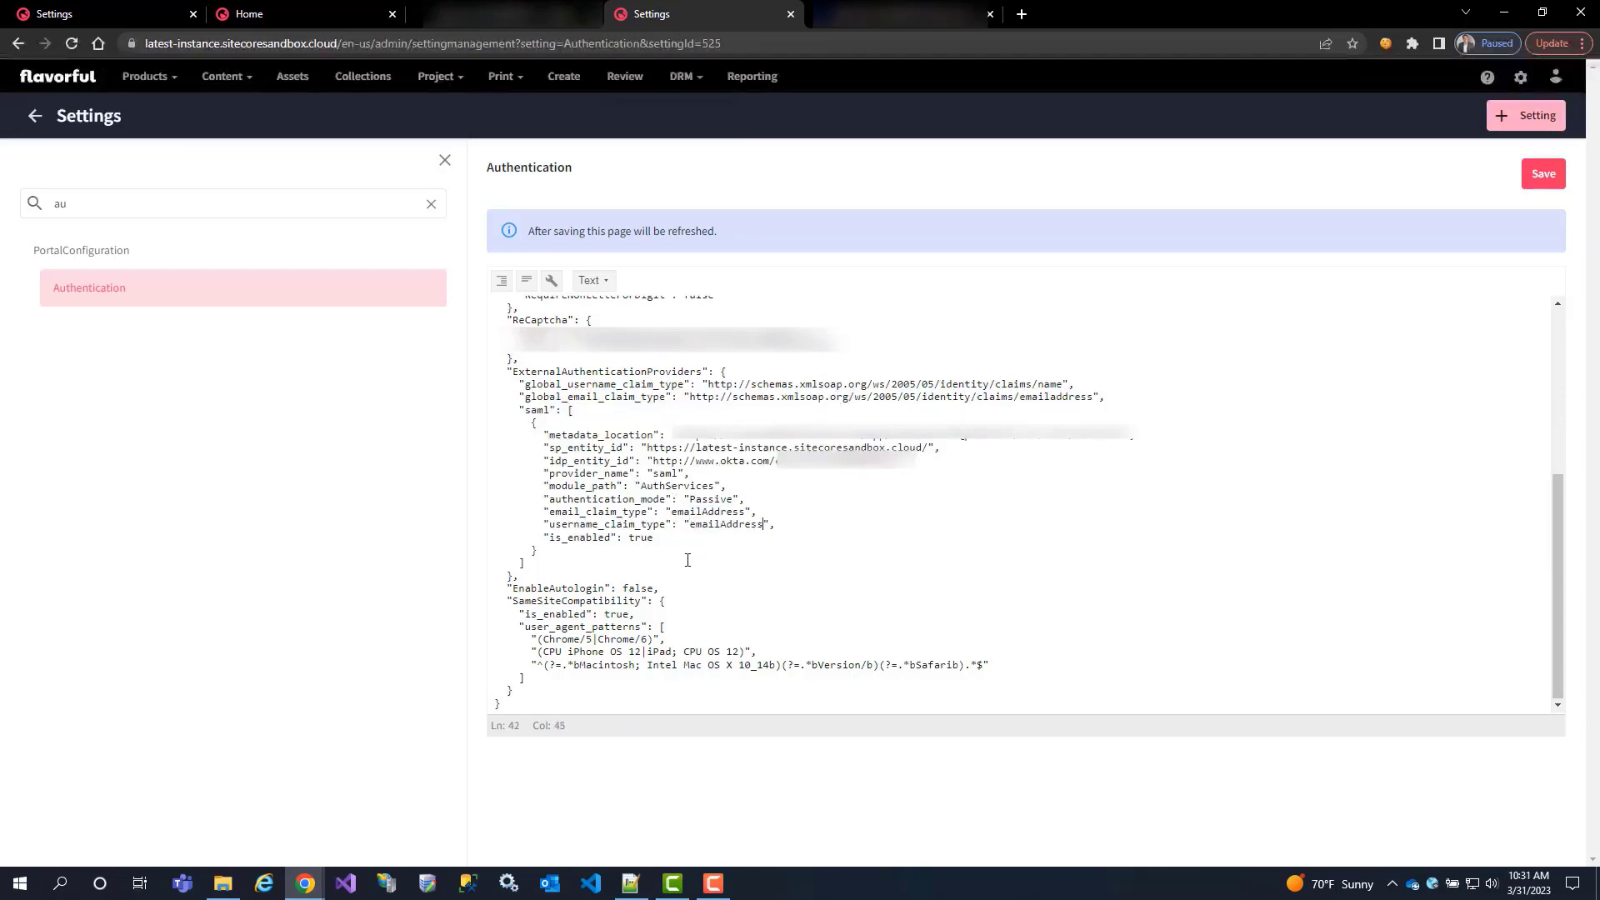
drag(655, 538, 550, 540)
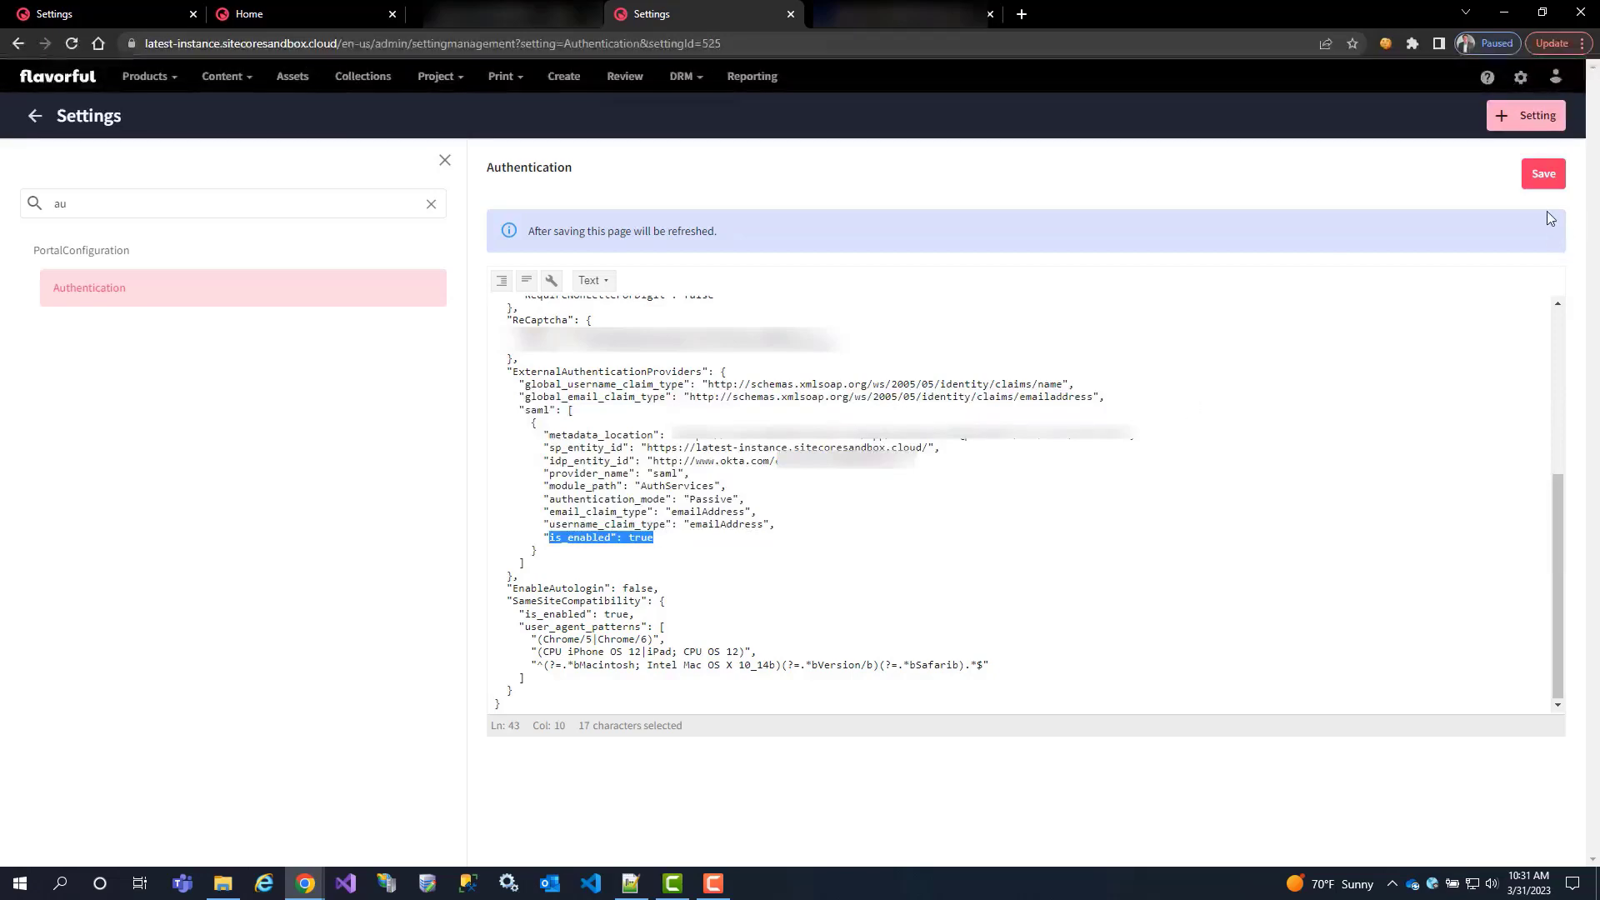
click(1076, 498)
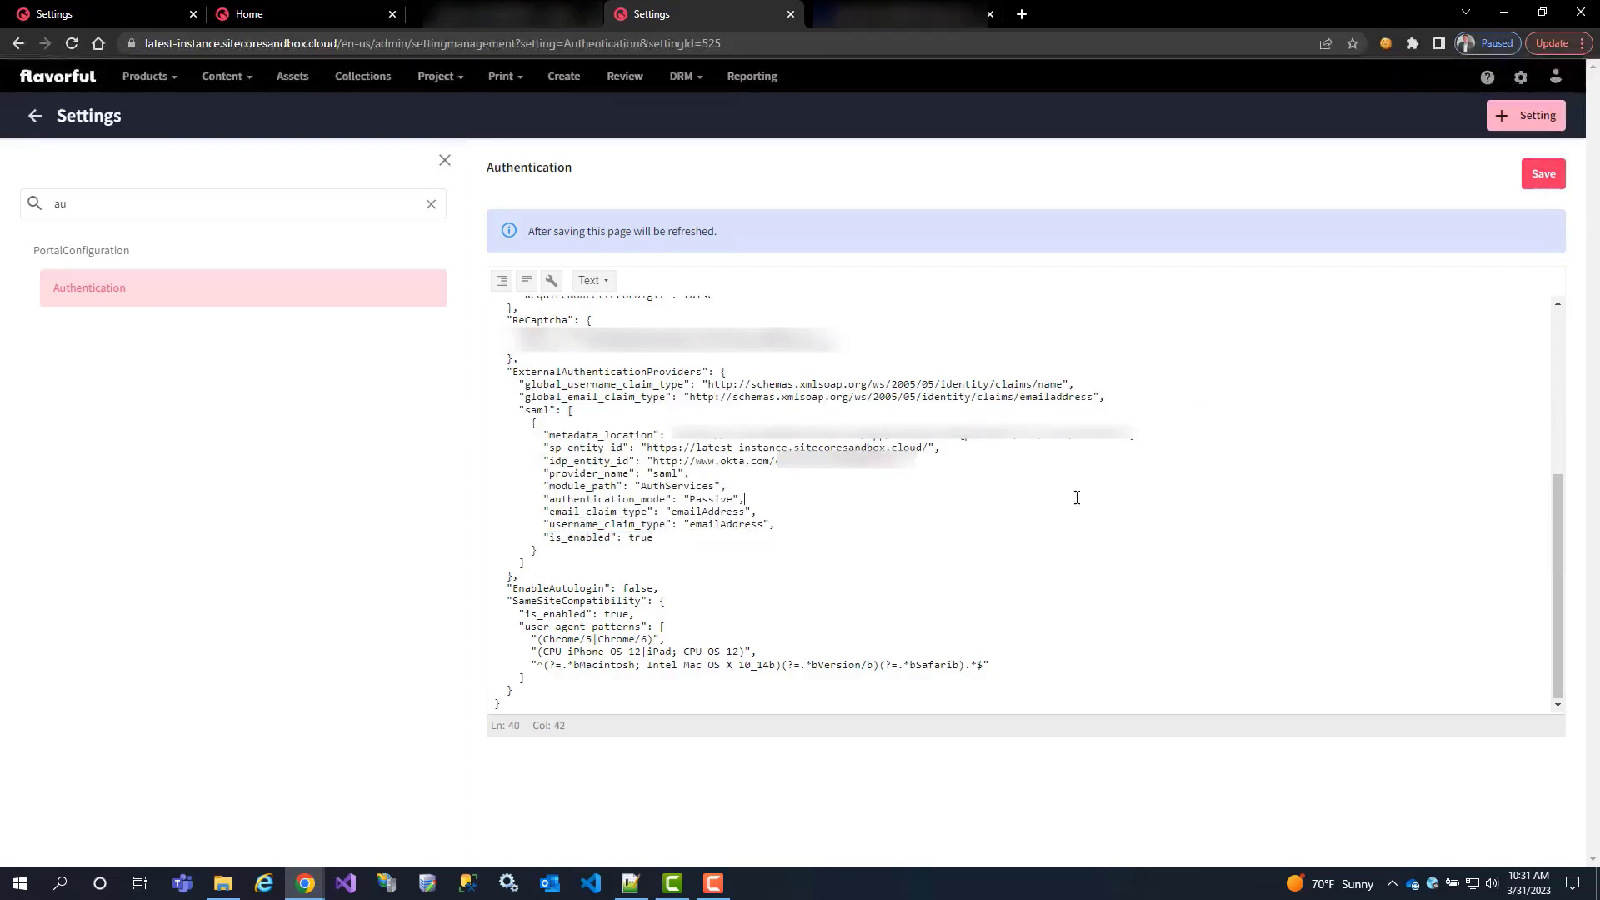
- Save the Content Hub authentication settings
click(1551, 181)
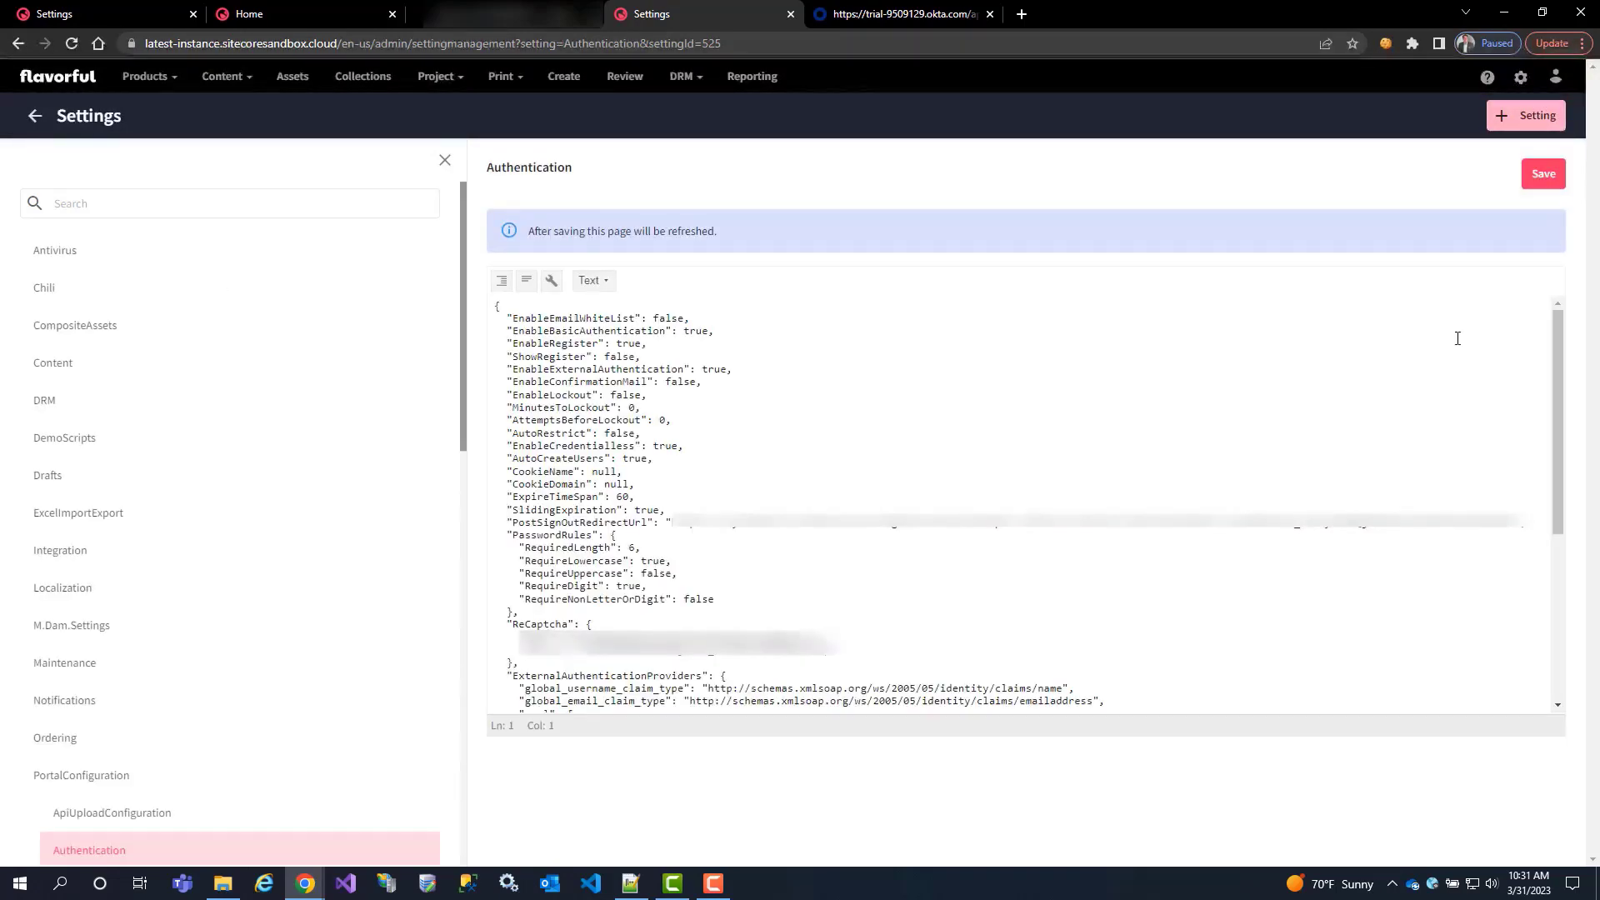
key(ctrl+shift+n)
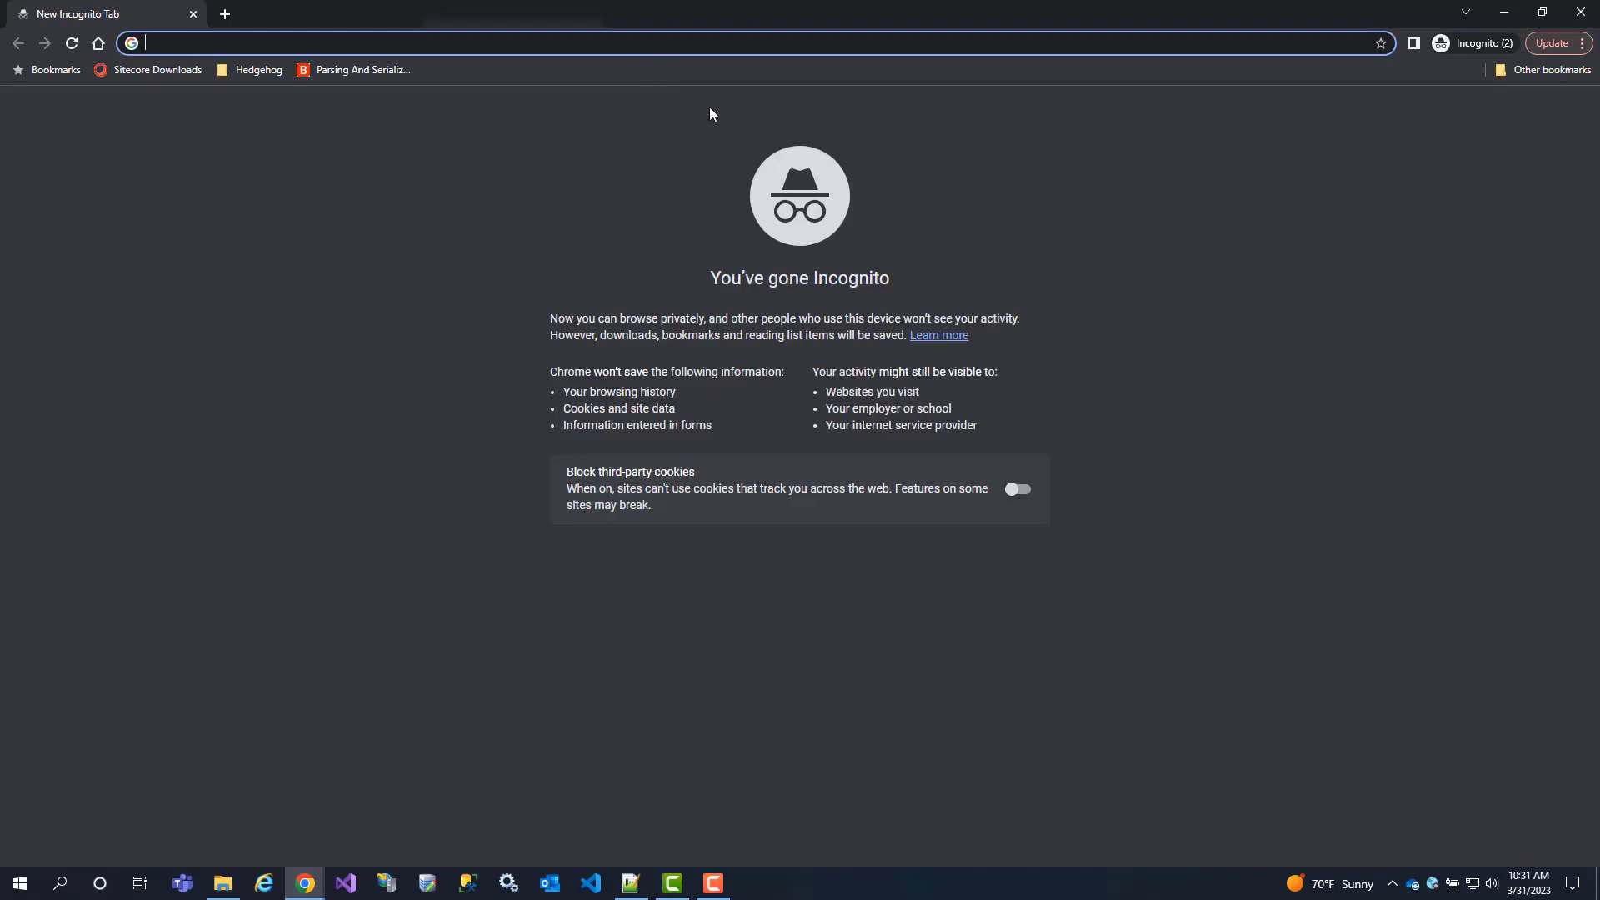
key(ctrl+w)
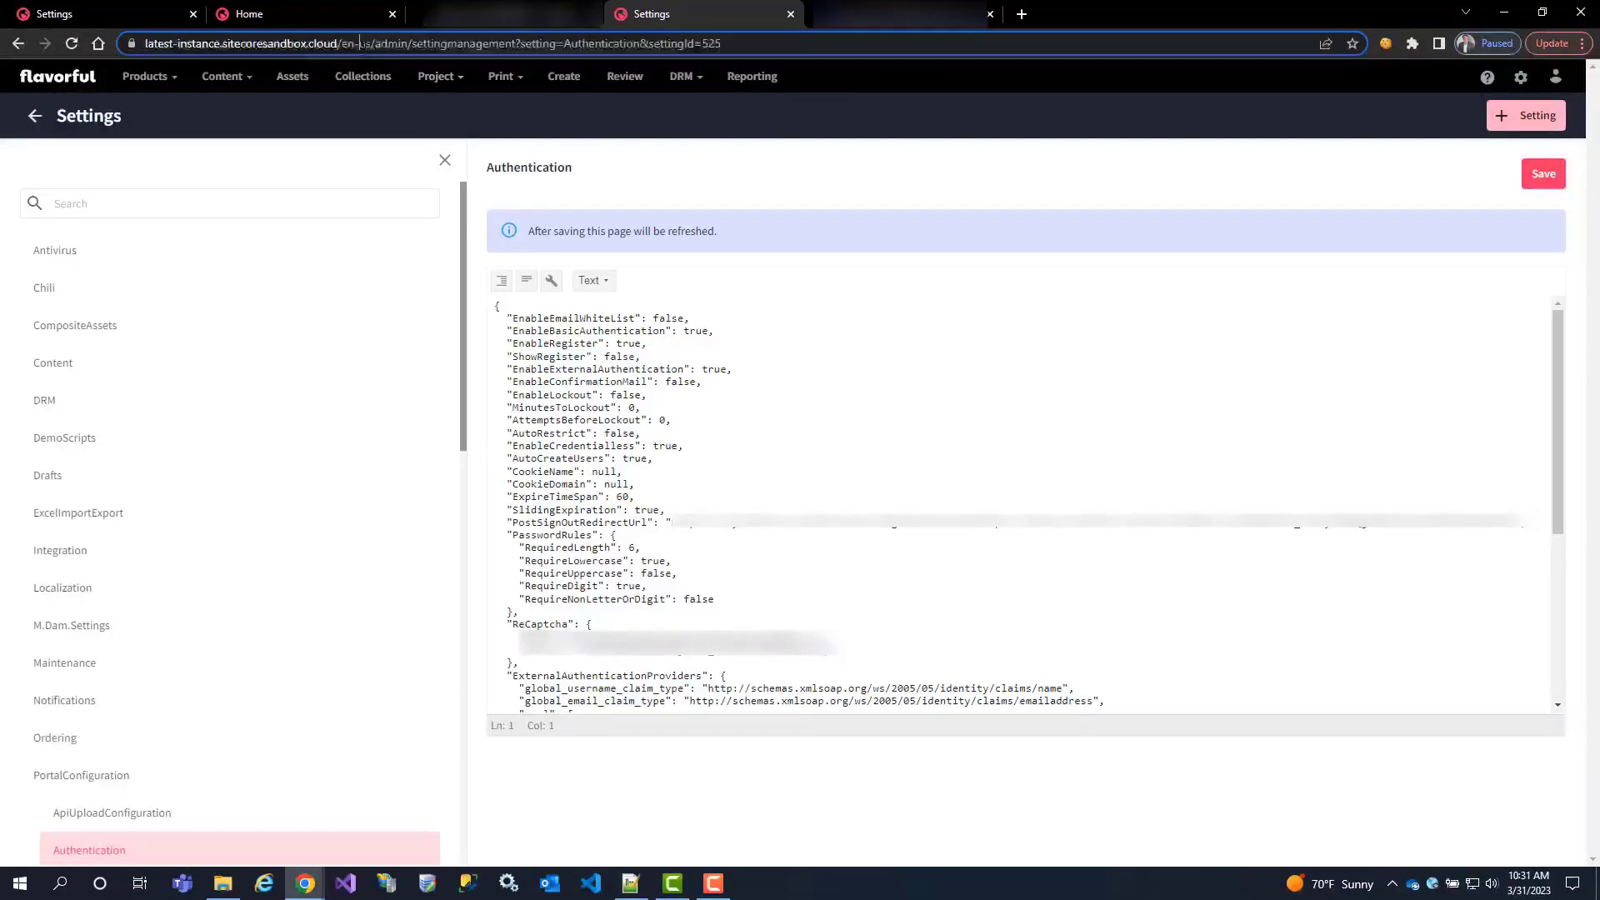
- Load the instance's base URL in a private window to show the SAML sign-in page
click(359, 43)
click(375, 43)
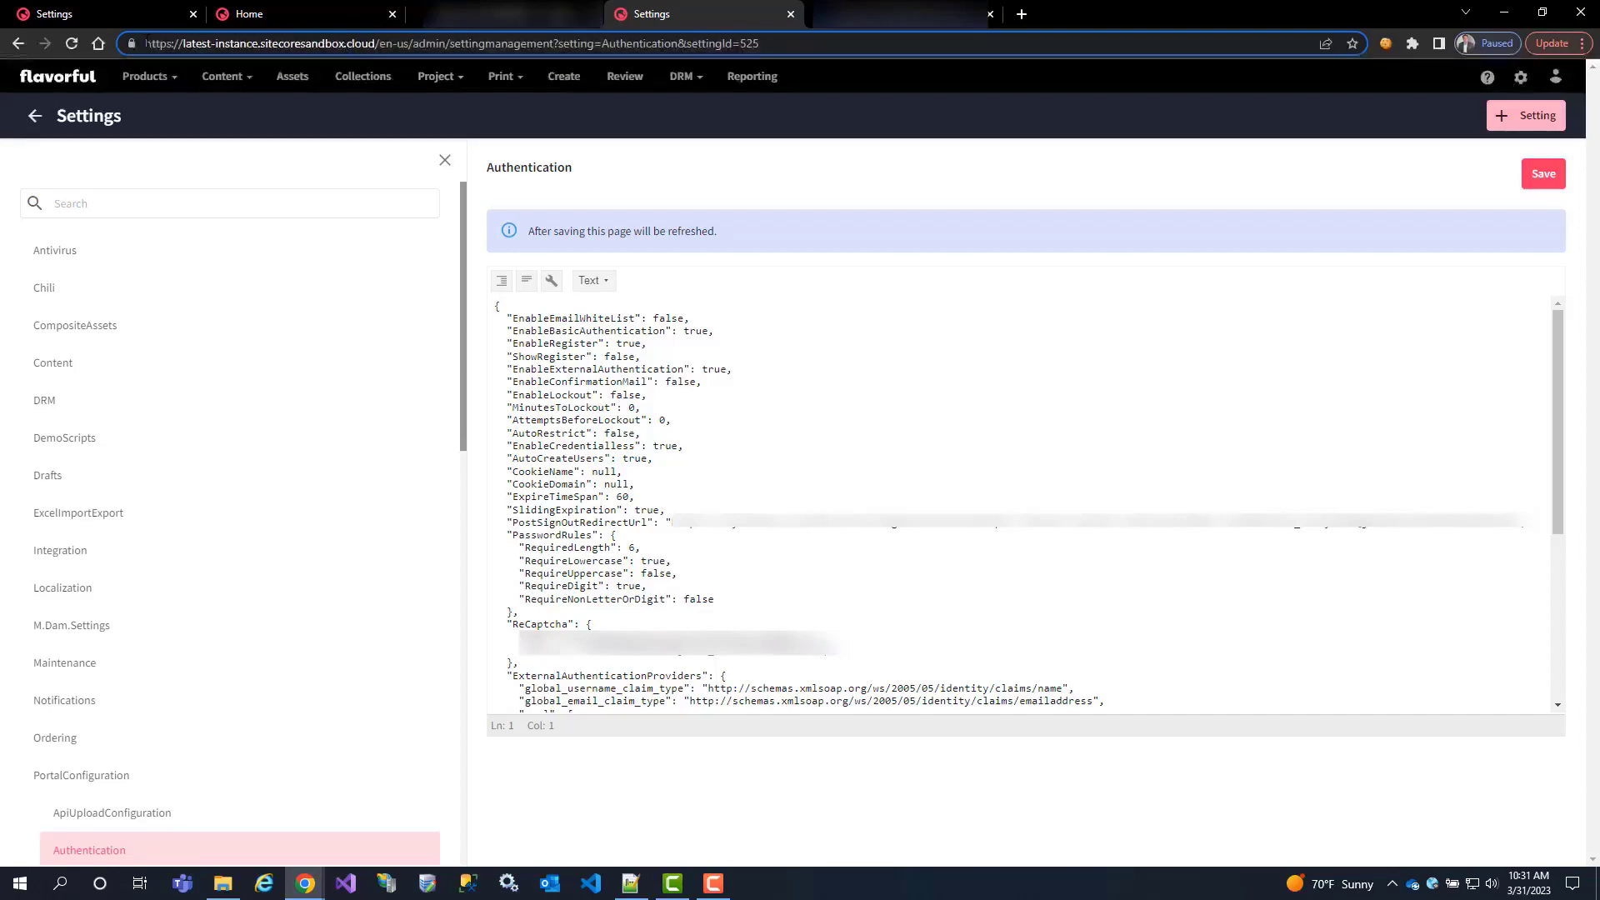
drag(375, 43, 145, 43)
key(ctrl+c)
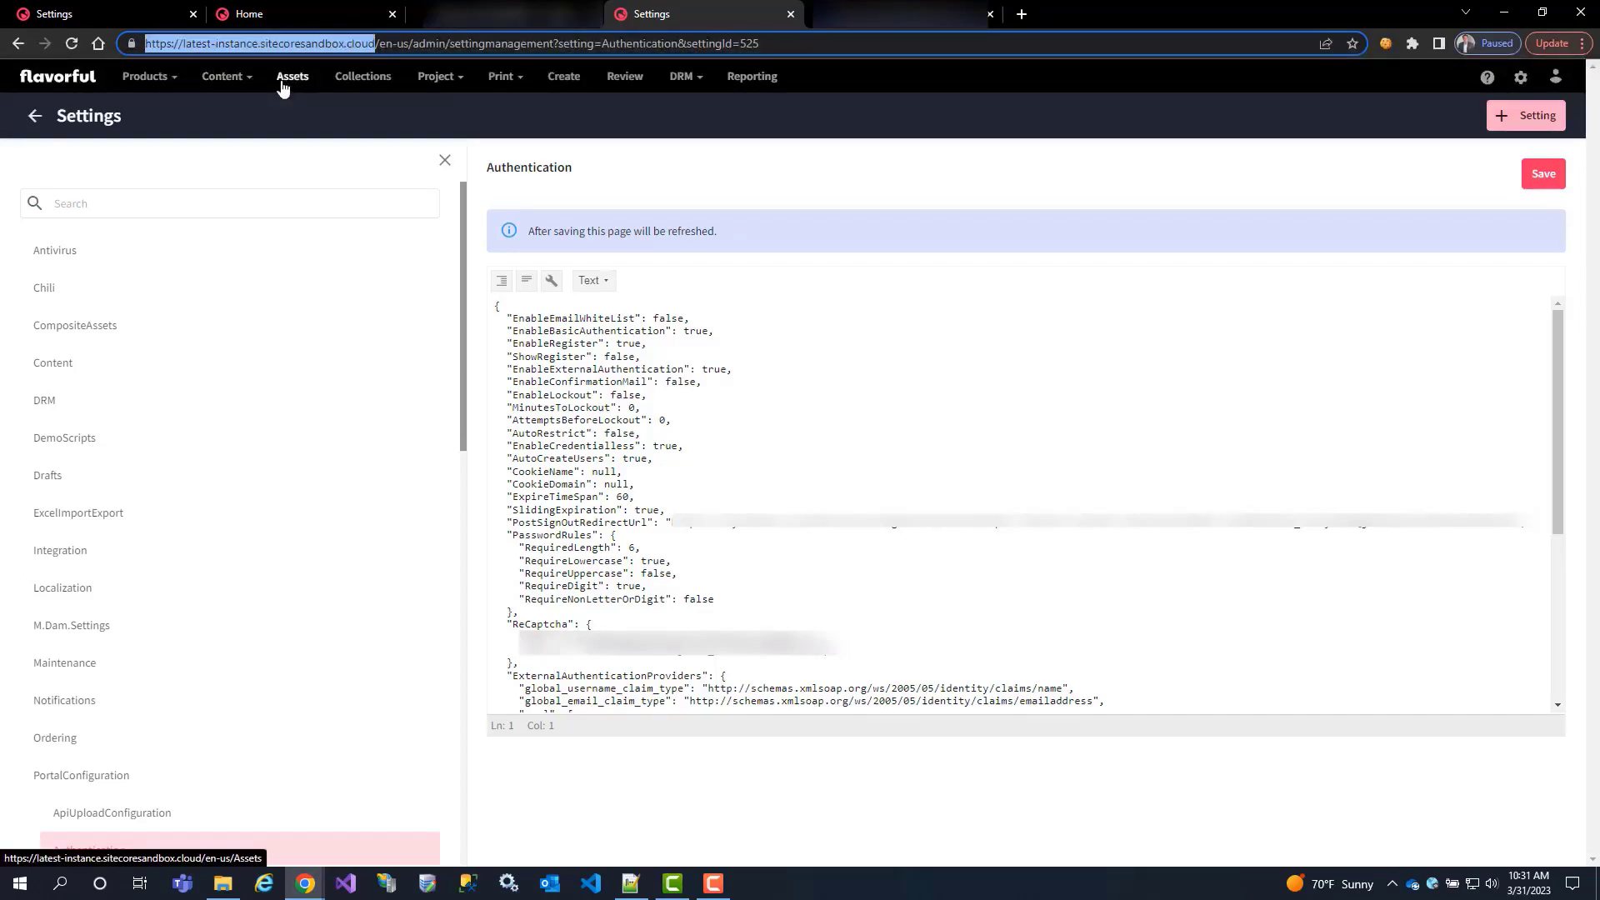
key(ctrl+shift+n)
key(ctrl+v)
key(Return)
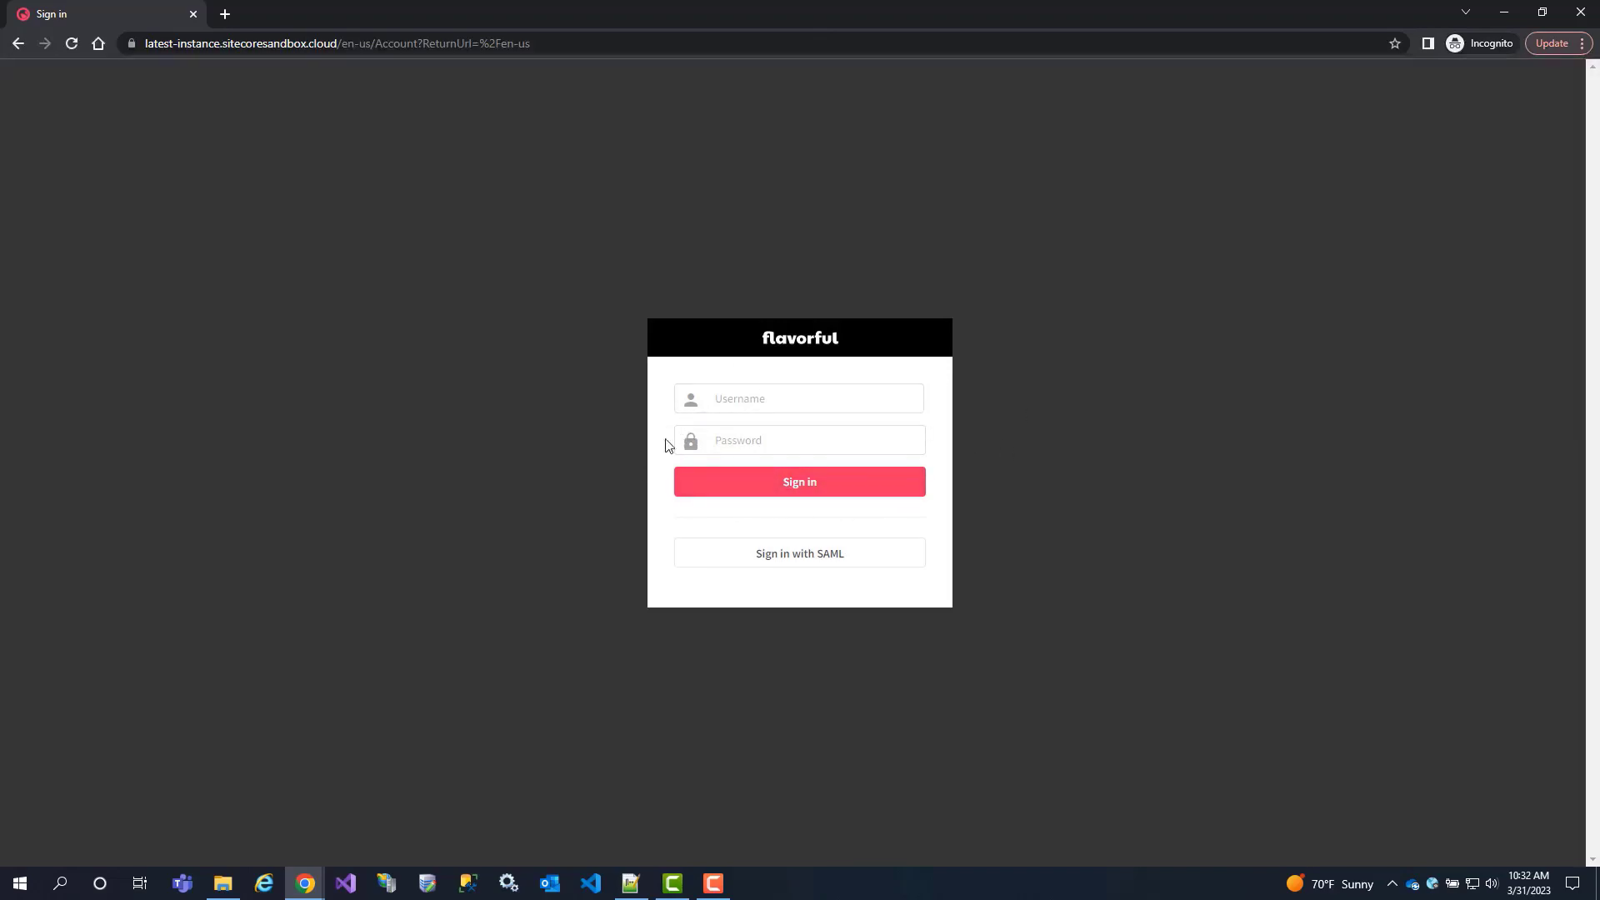
- Choose Sign in with SAML and log in with the Okta user's username and password
click(781, 567)
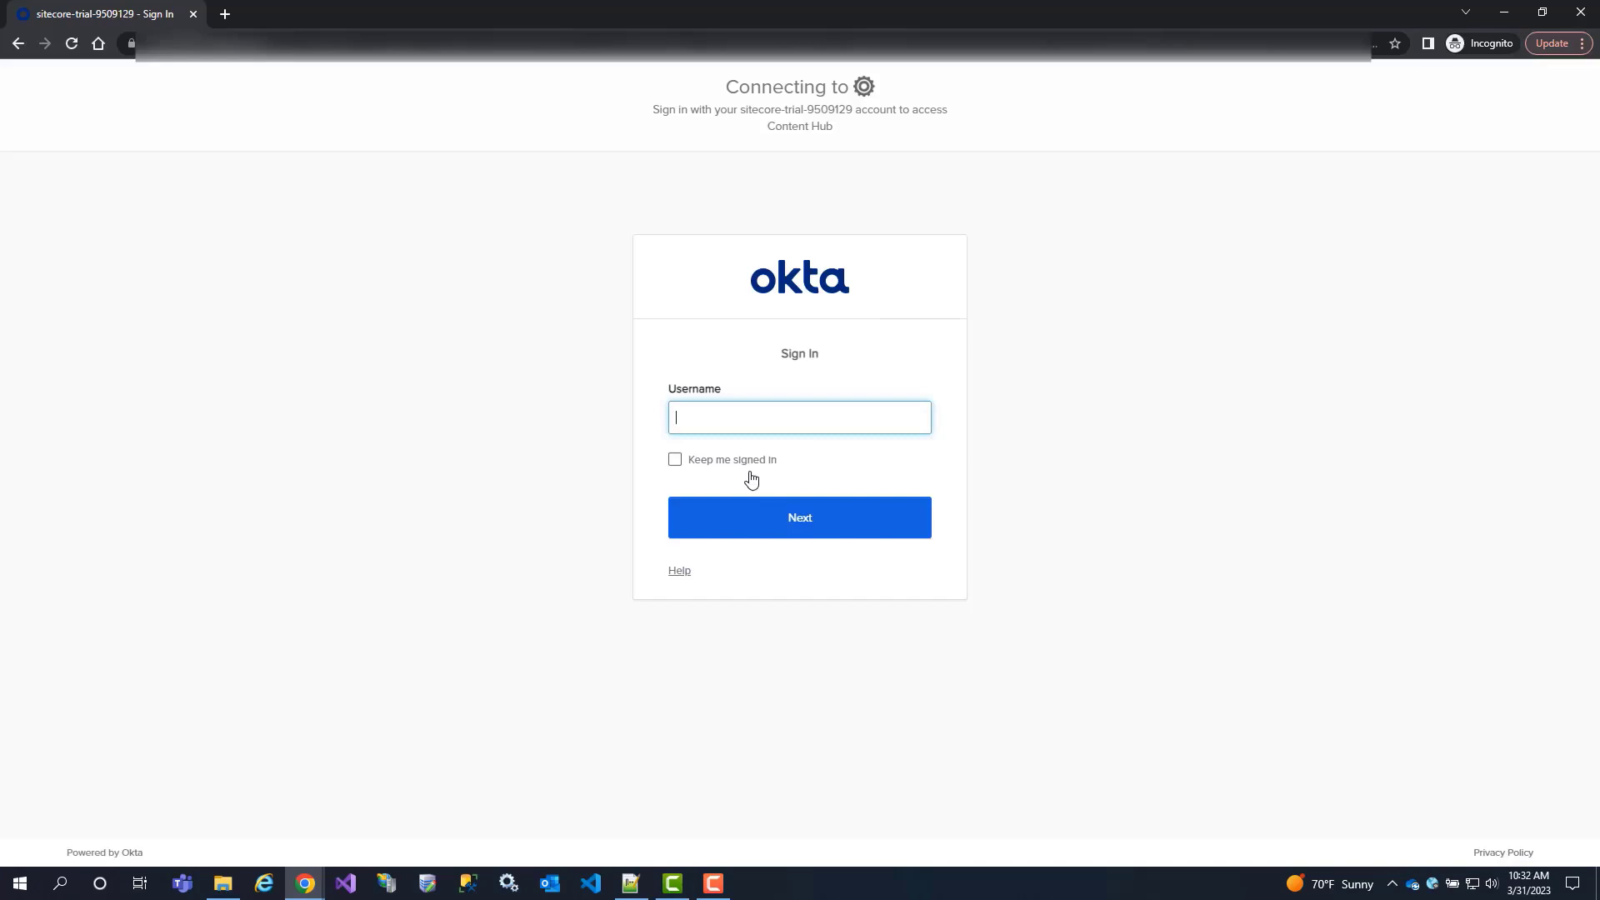
text(christ)
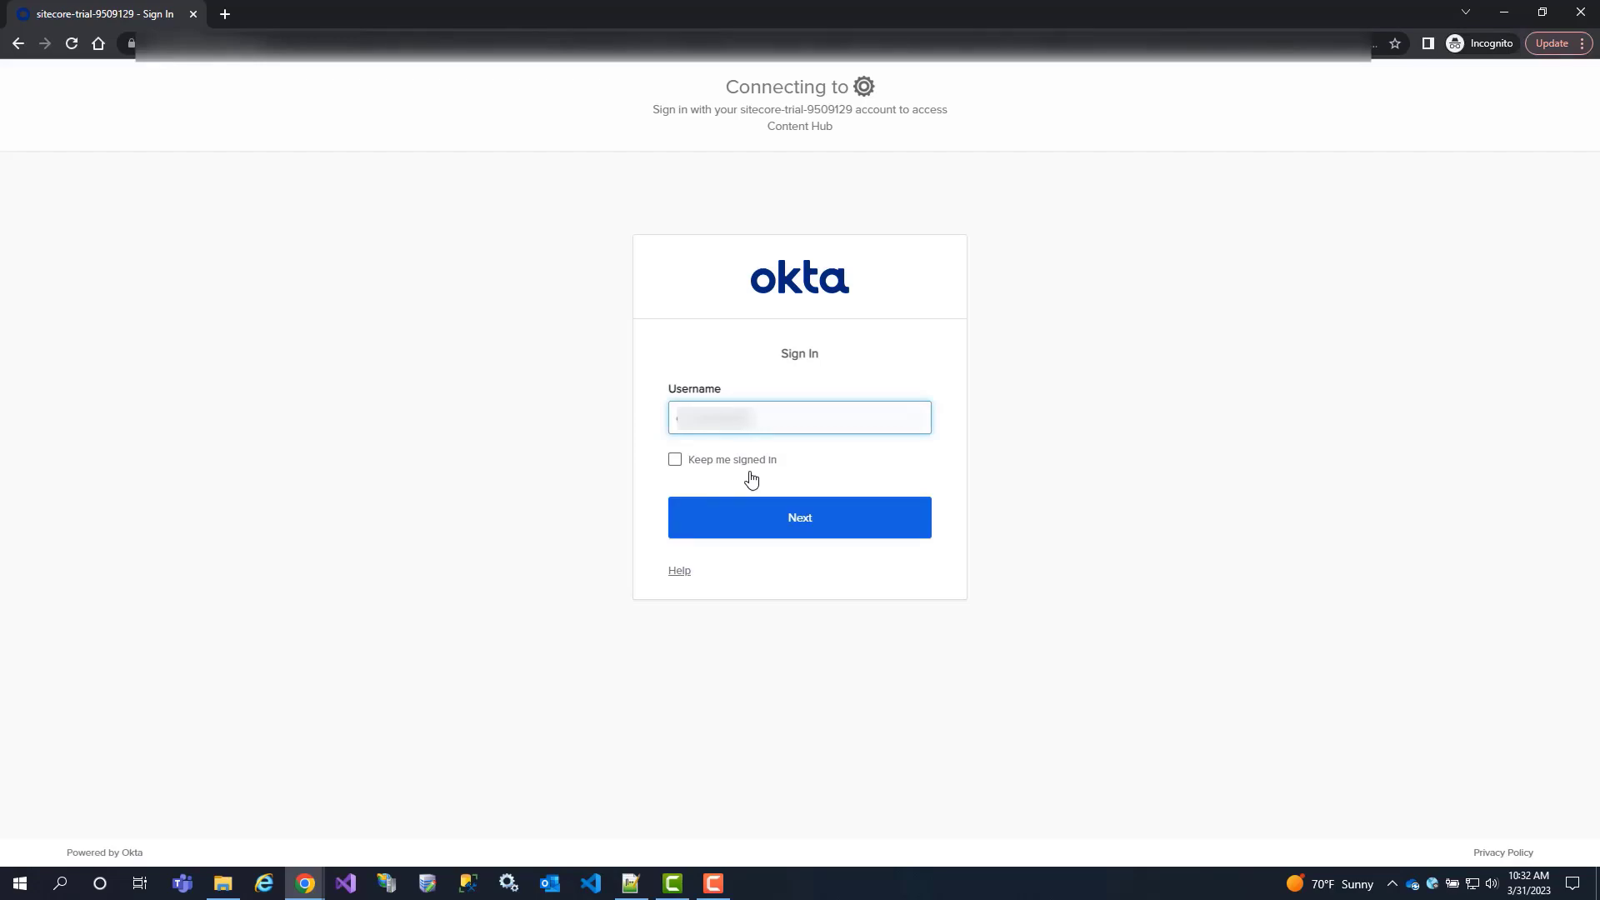
text(oph)
key(Return)
text(a)
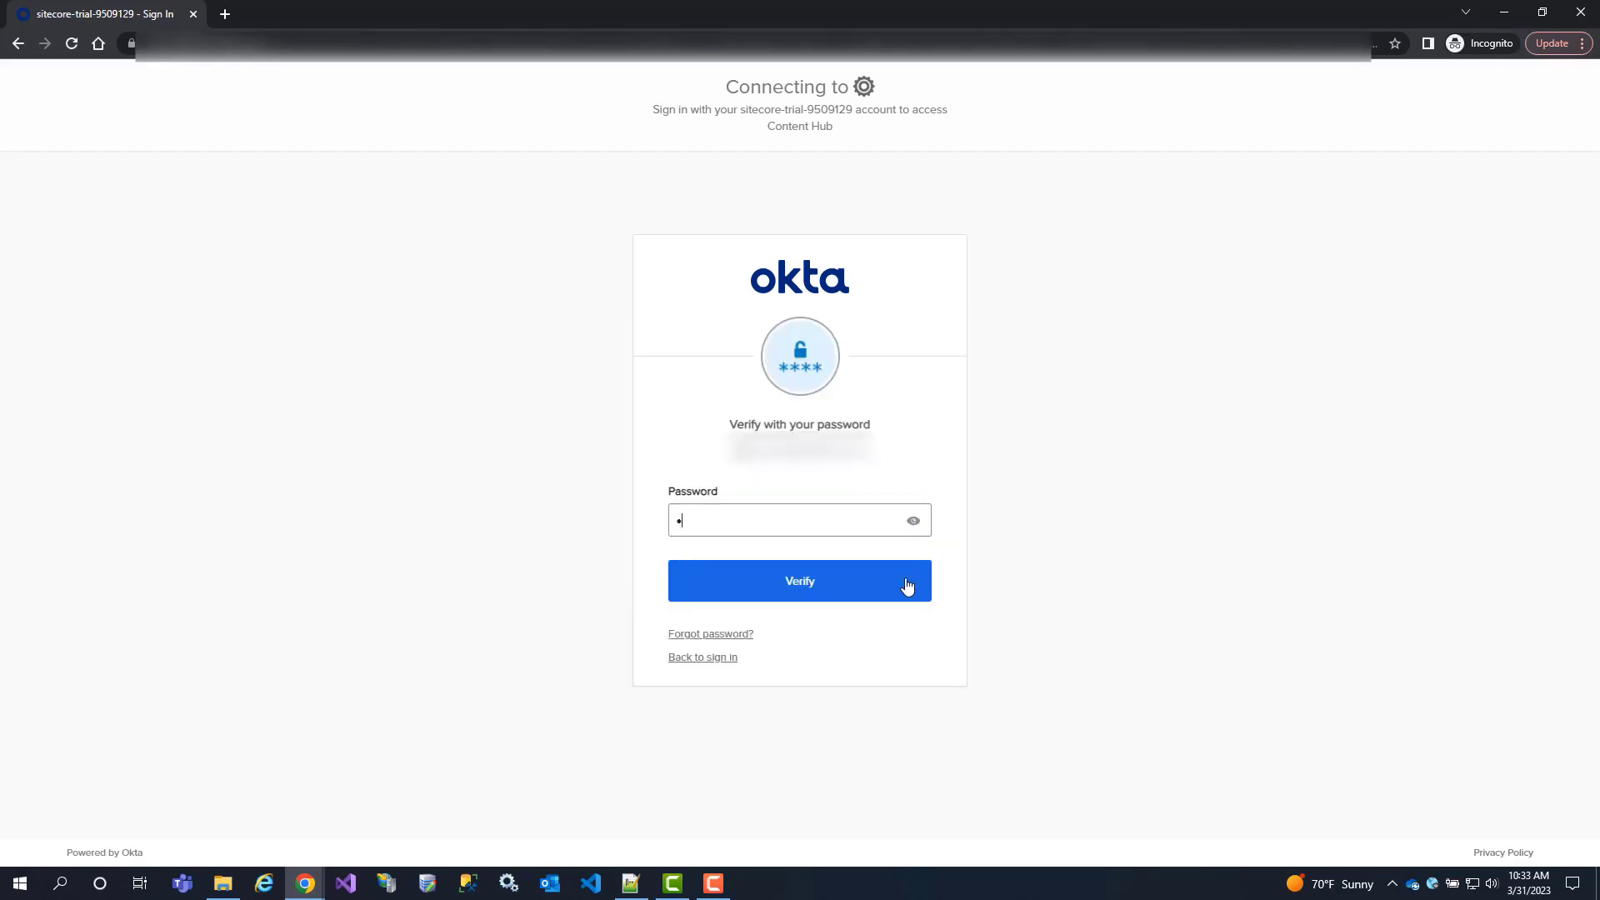
text(••••••••••••)
click(908, 587)
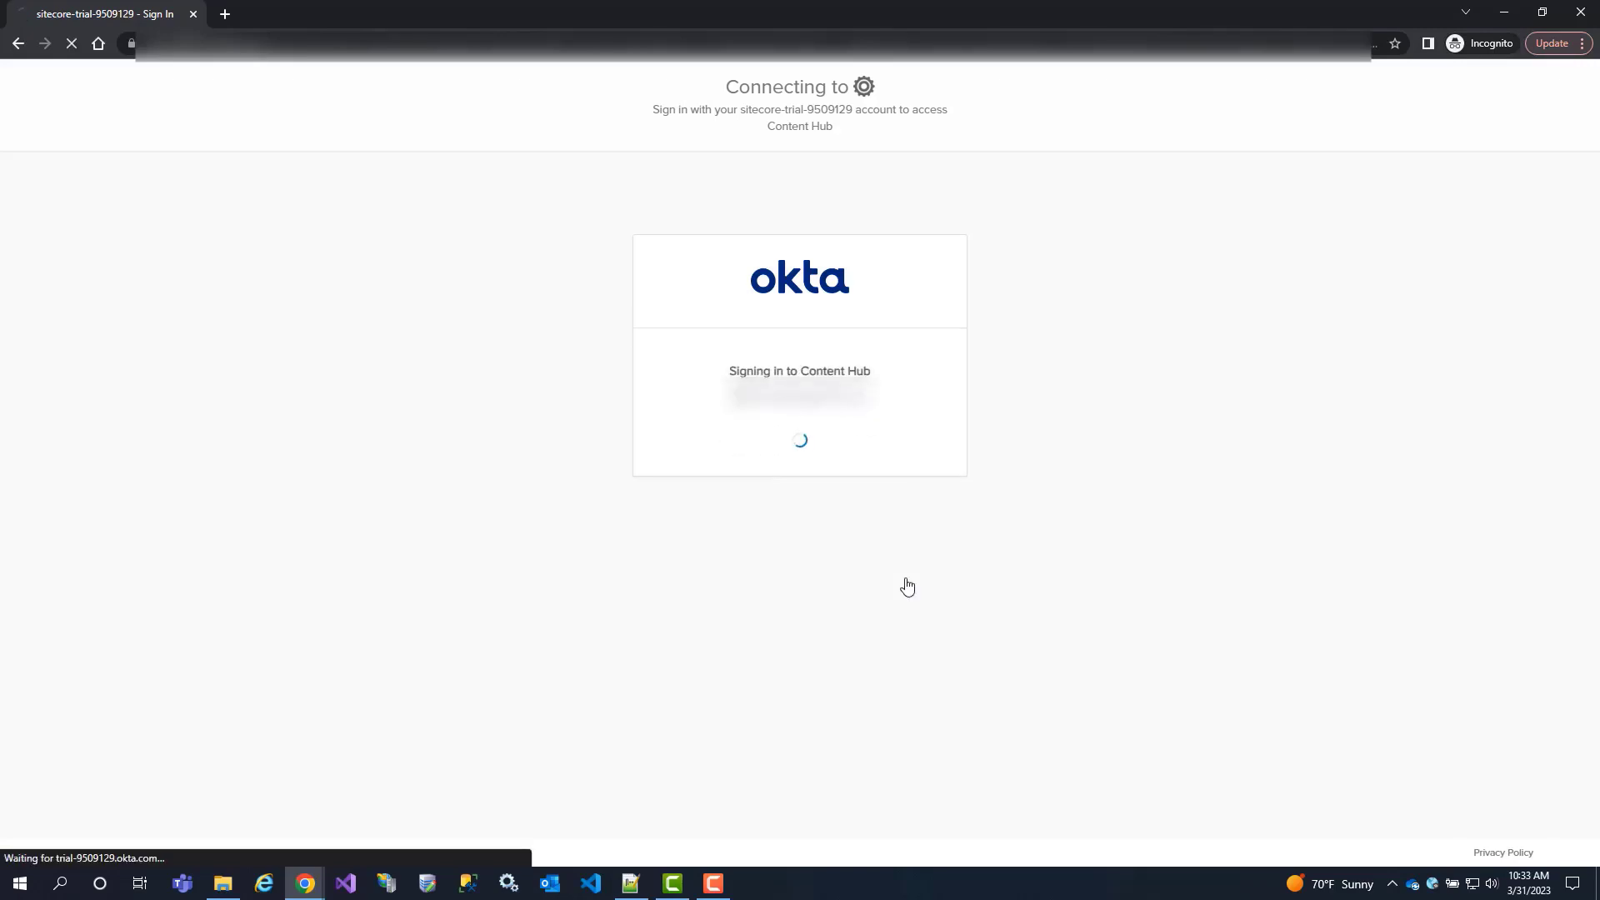